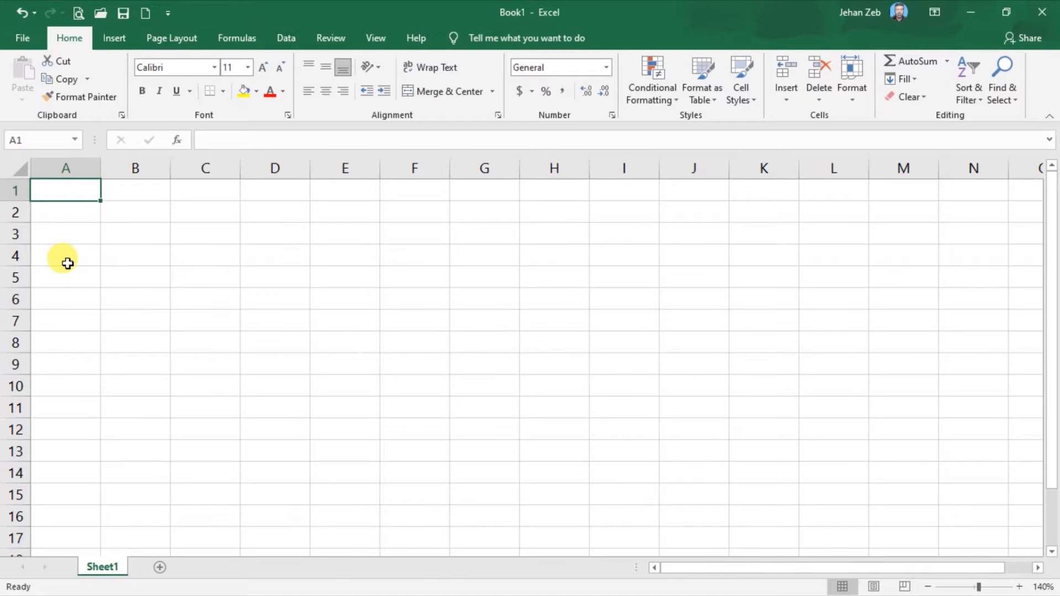
# Enter January in cell A1.
pyautogui.write('Ja')
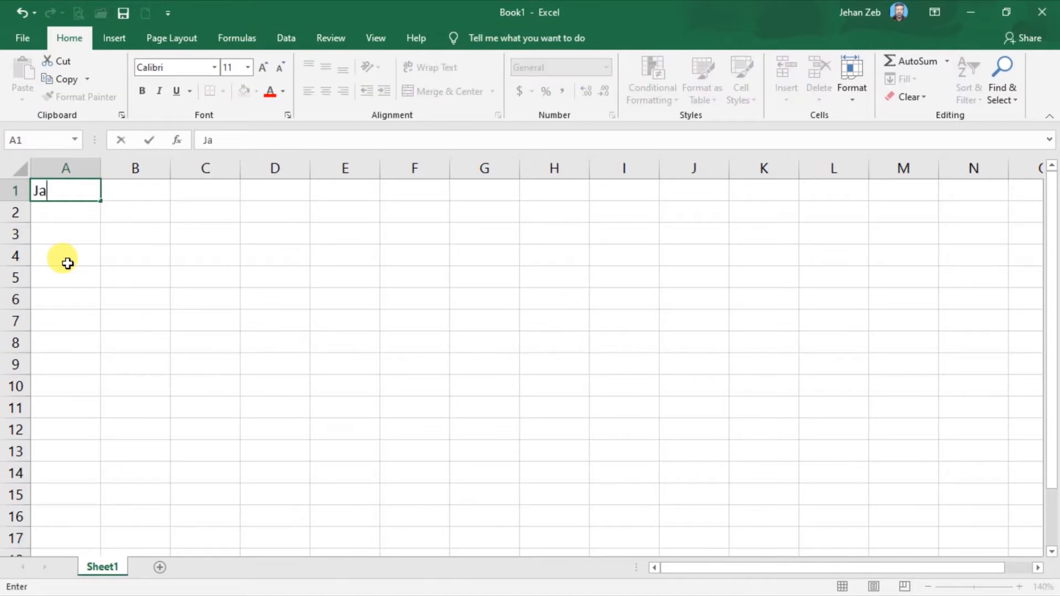
pyautogui.write('nuary')
pyautogui.press('Return')
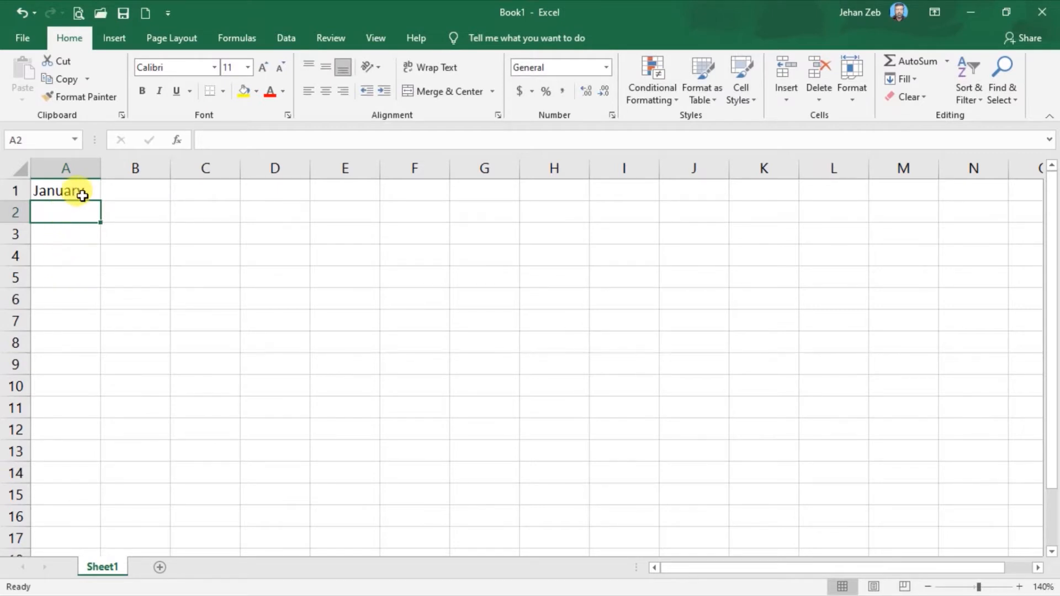
# Fill A1:A14 with a column series of the AutoFill type and fit column A's width to its contents.
pyautogui.moveTo(80, 190); pyautogui.dragTo(67, 471)
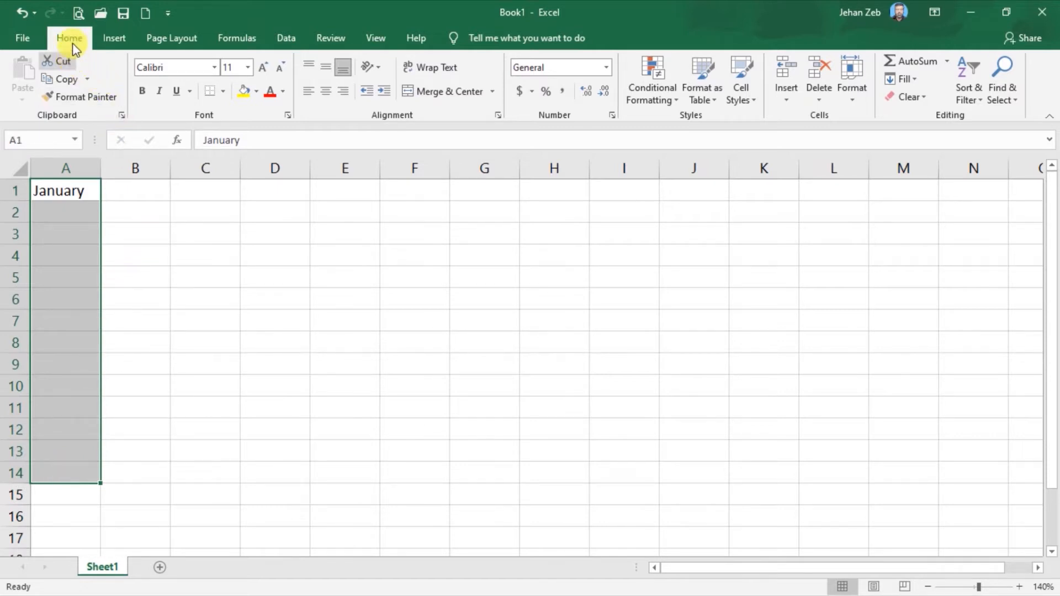
pyautogui.click(906, 79)
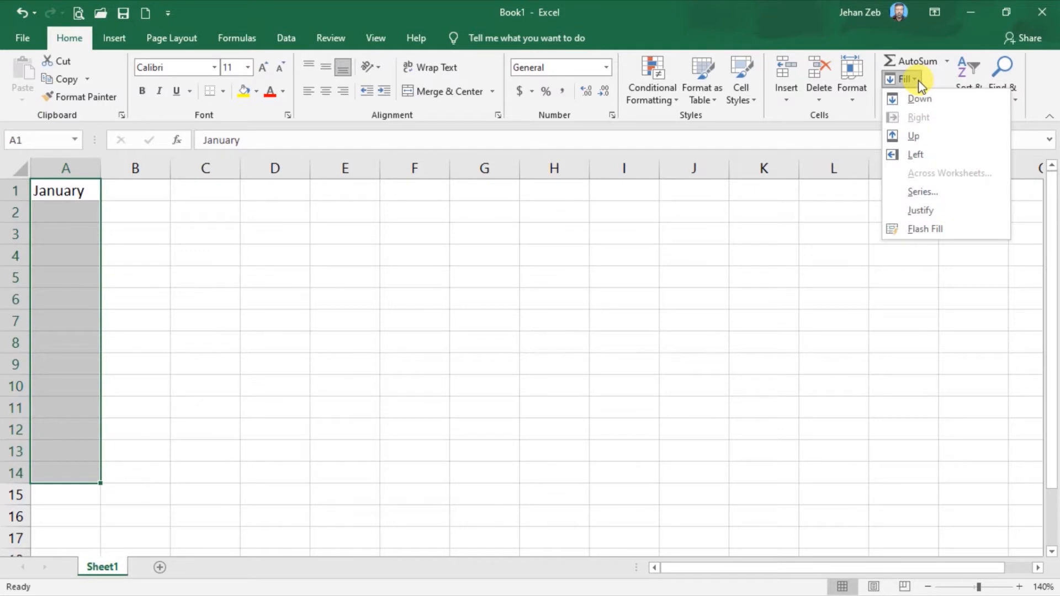
pyautogui.click(921, 192)
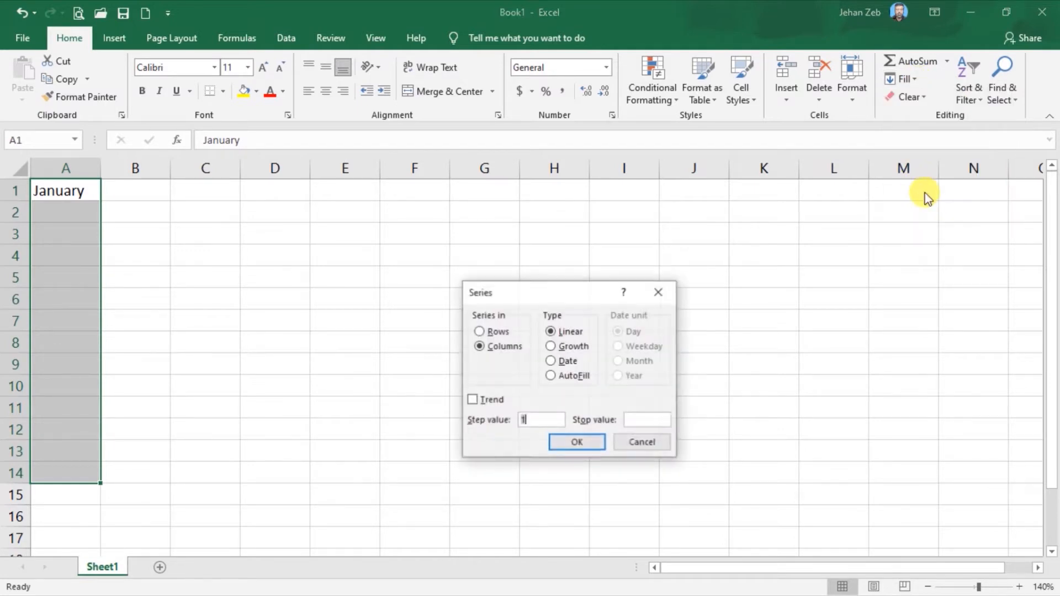
pyautogui.click(551, 377)
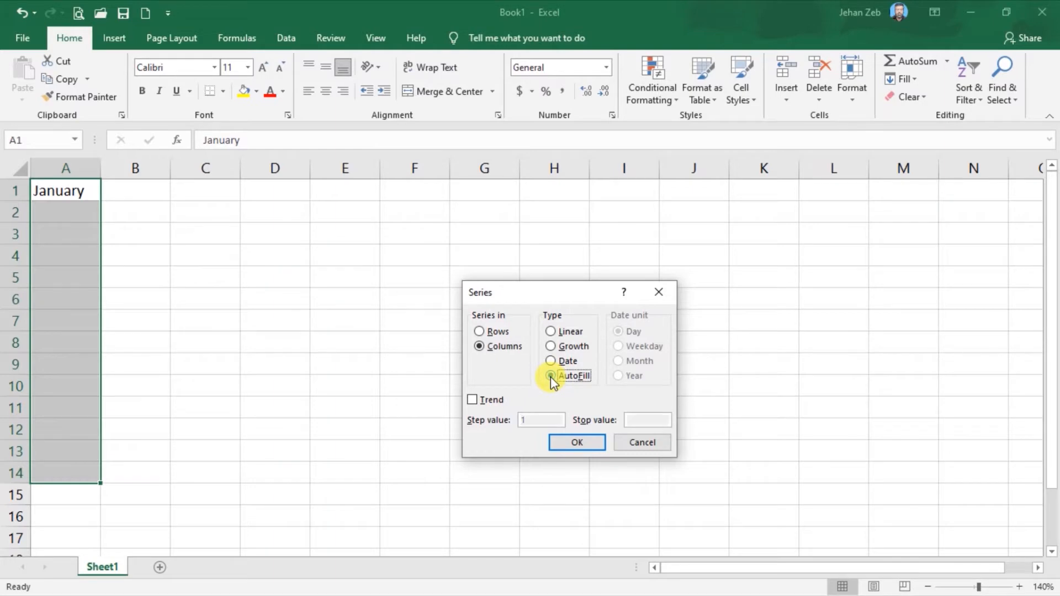
pyautogui.click(576, 442)
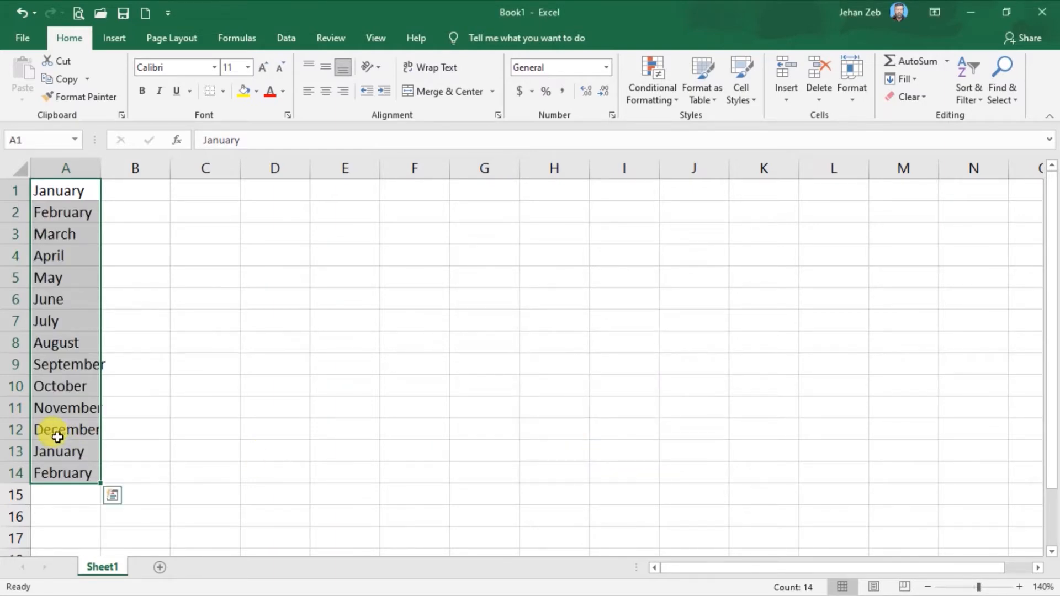
pyautogui.doubleClick(102, 164)
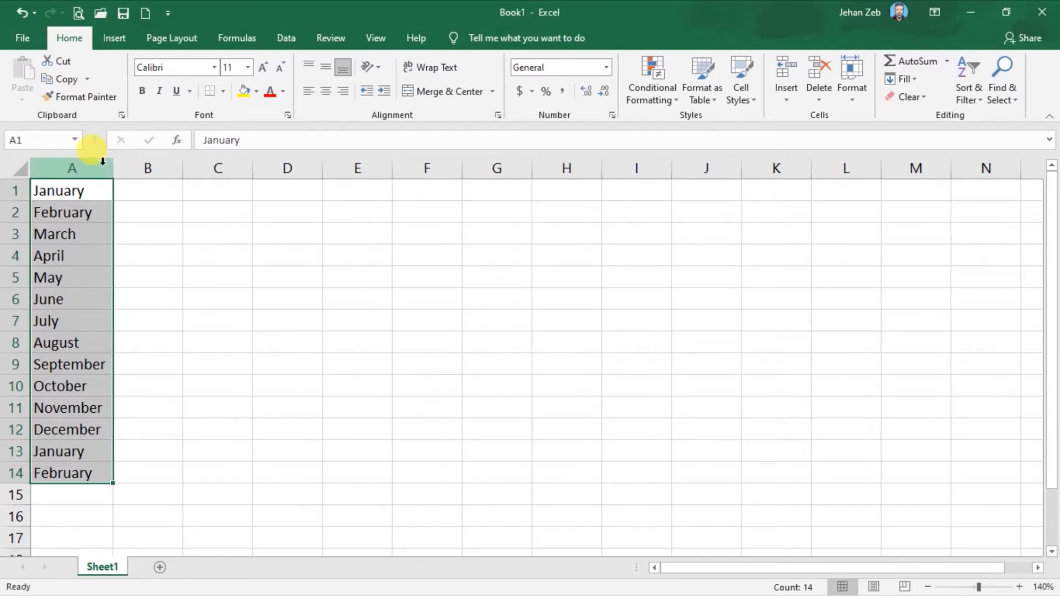
# Fill B1:B17 with full month names starting from January and widen column B to fit them.
pyautogui.click(141, 191)
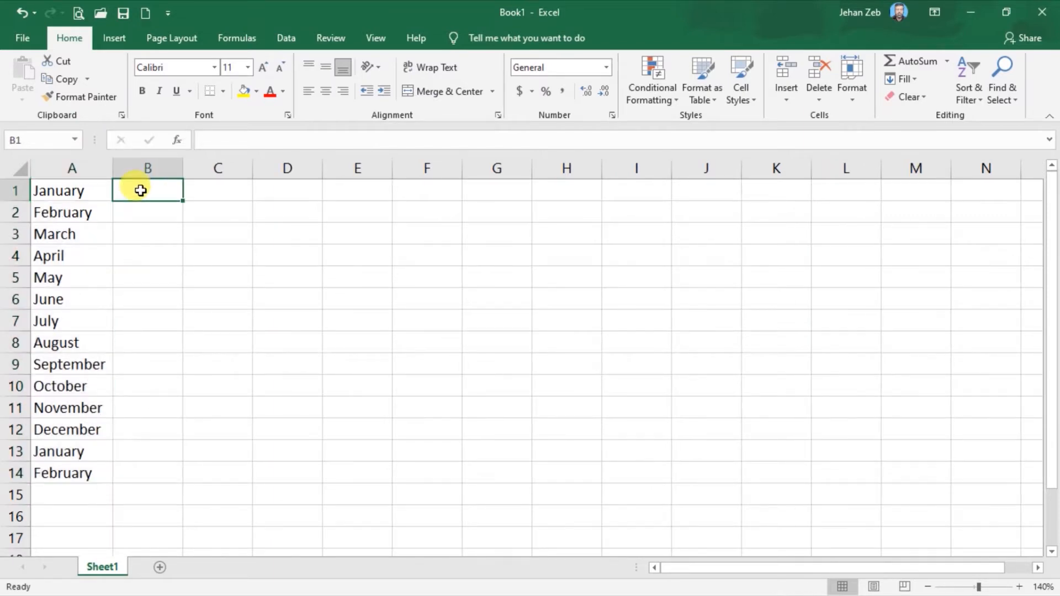
pyautogui.write('Jan')
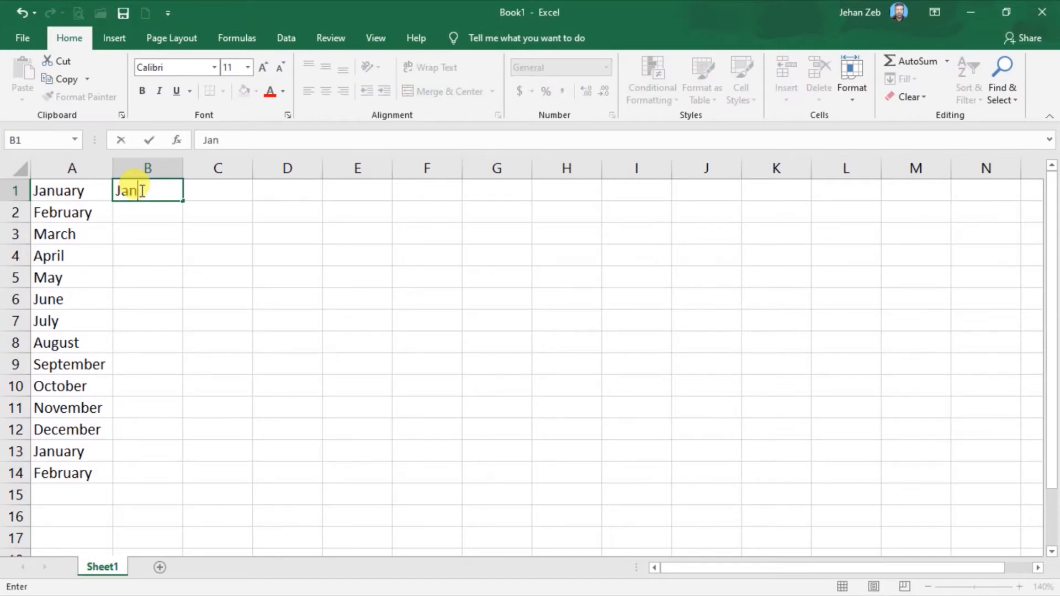
pyautogui.write('uary')
pyautogui.press('Return')
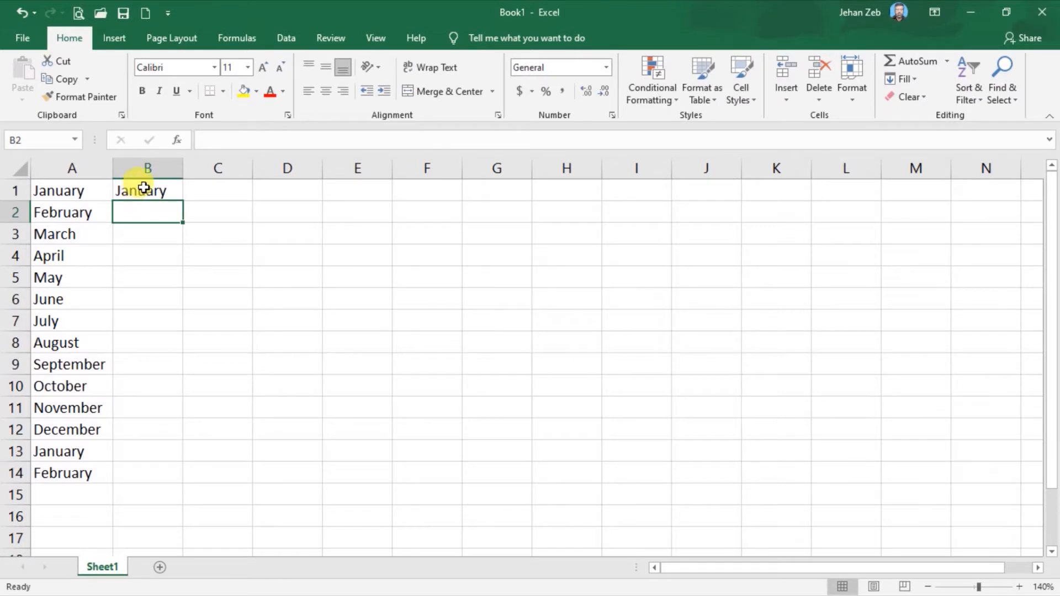
pyautogui.click(145, 189)
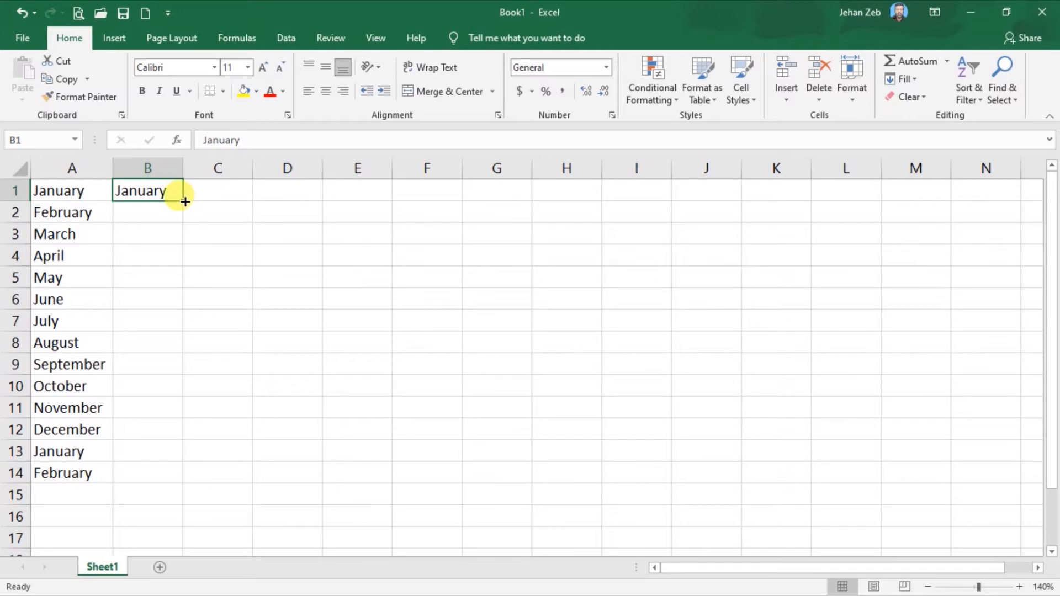
pyautogui.moveTo(185, 203); pyautogui.dragTo(179, 550)
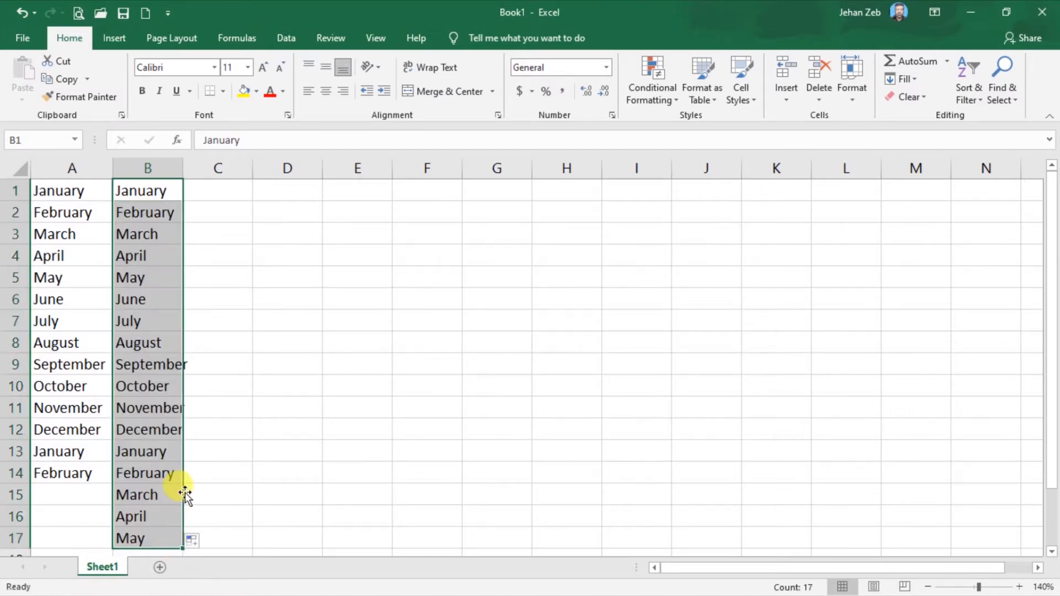
pyautogui.moveTo(188, 175); pyautogui.dragTo(194, 174)
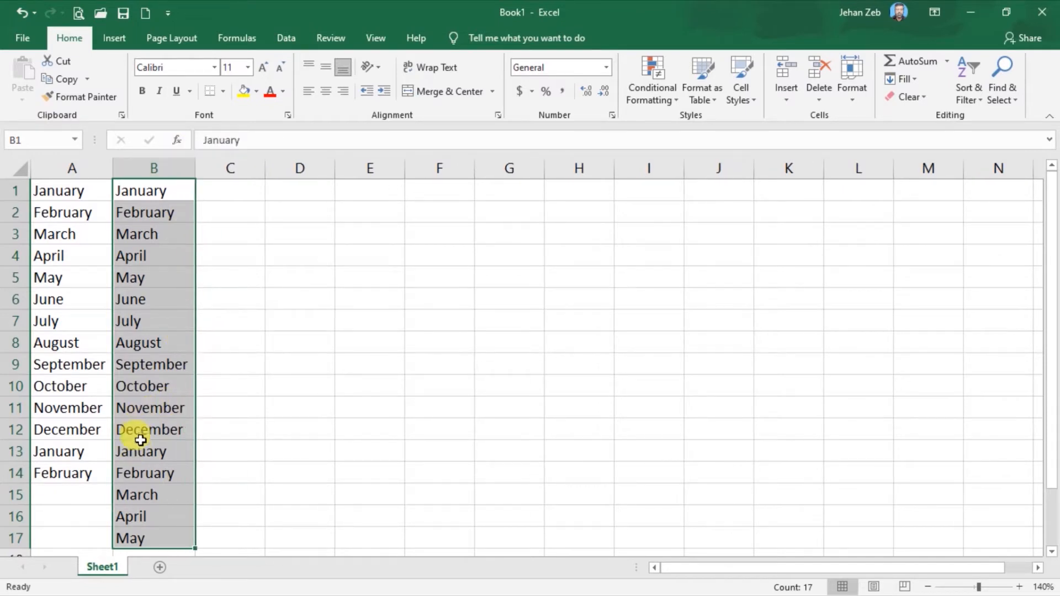
# Fill C1:C16 with full month names starting from March and fit column C's width to its contents.
pyautogui.click(226, 190)
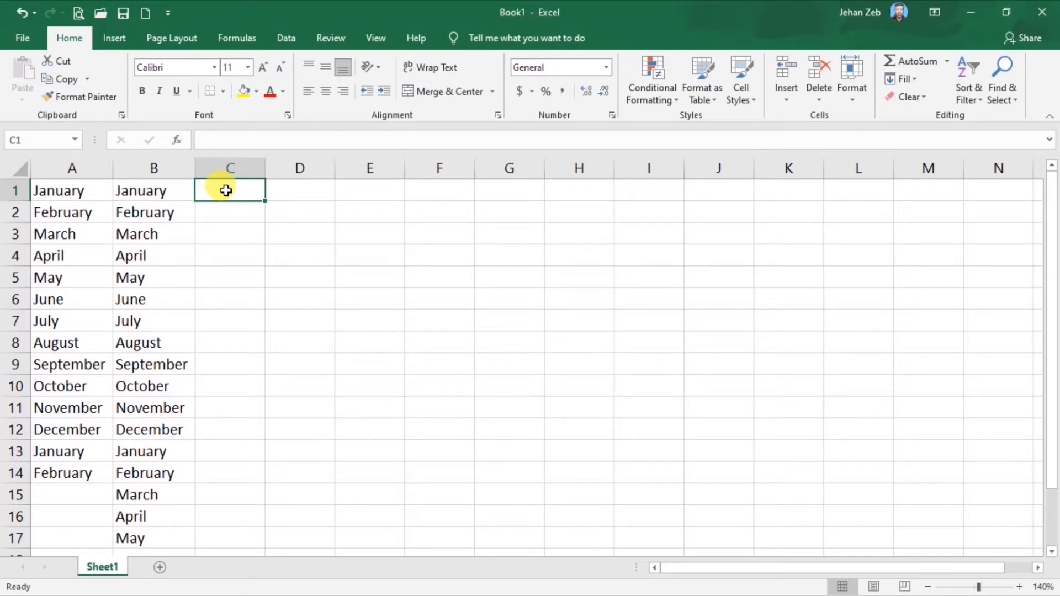
pyautogui.write('MAr')
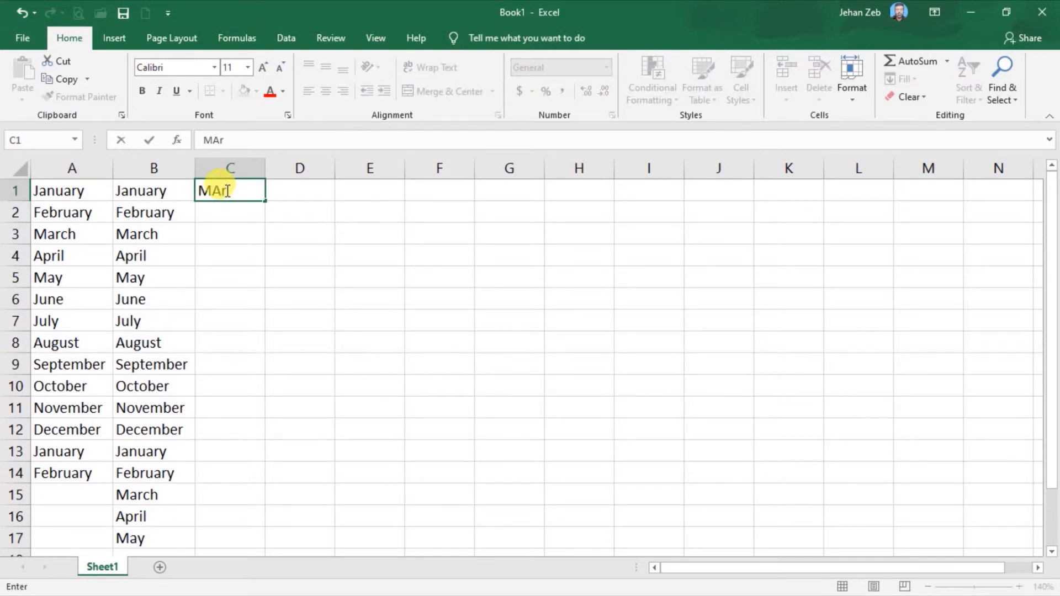
pyautogui.write('ch')
pyautogui.press('Return')
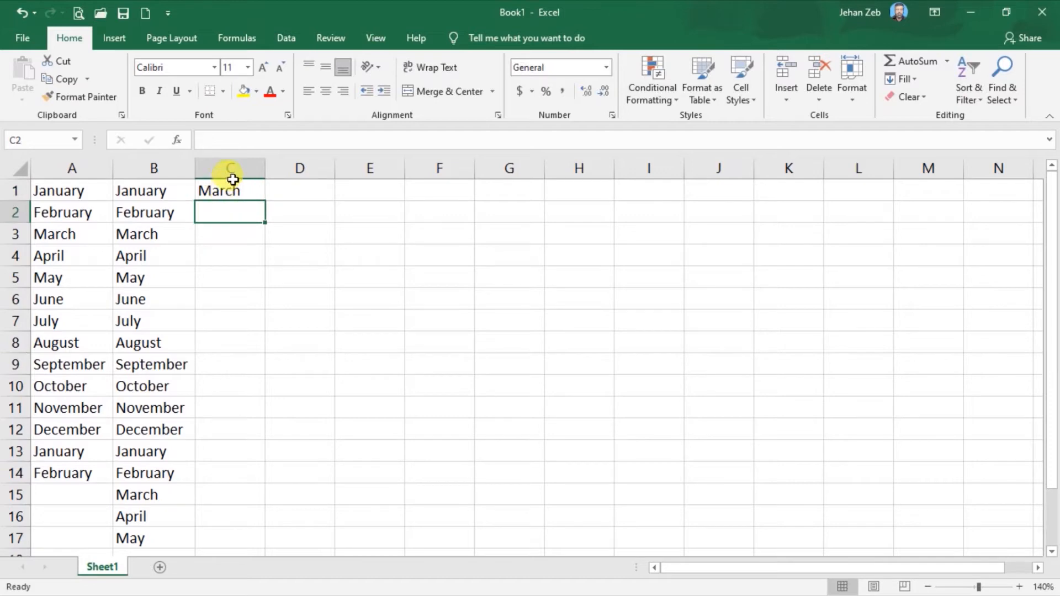
pyautogui.moveTo(235, 186); pyautogui.dragTo(247, 535)
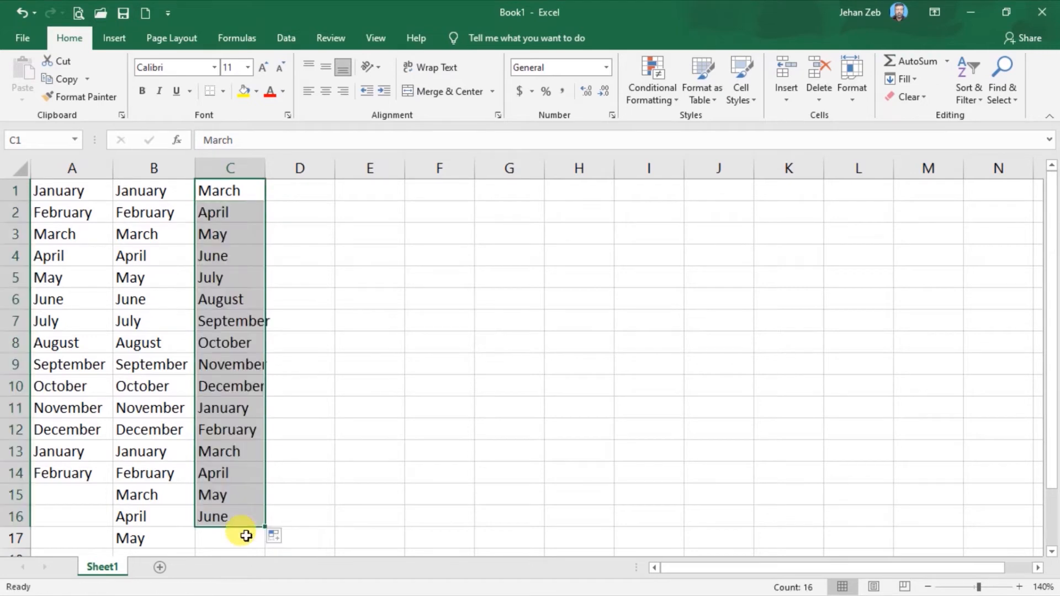
pyautogui.doubleClick(267, 168)
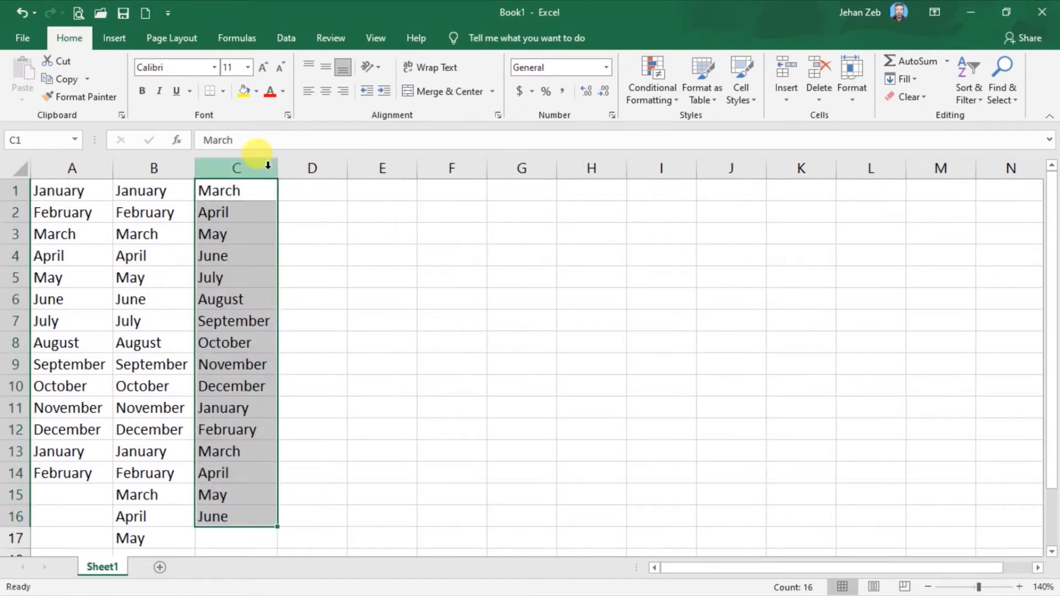
# Enter Jan in D1 and extend the abbreviated month series down to D16.
pyautogui.click(307, 193)
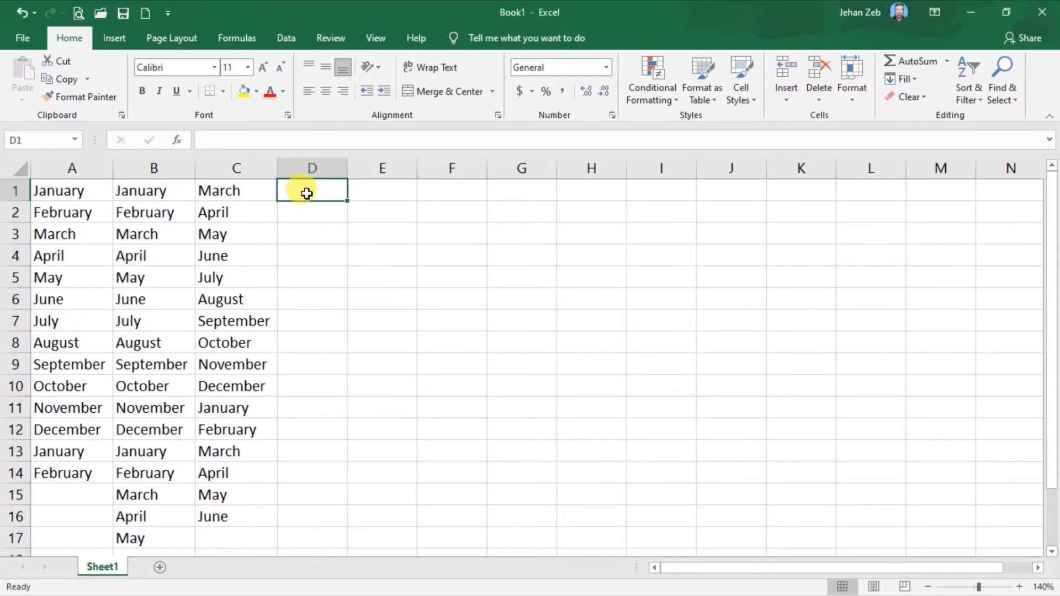
pyautogui.write('Jan')
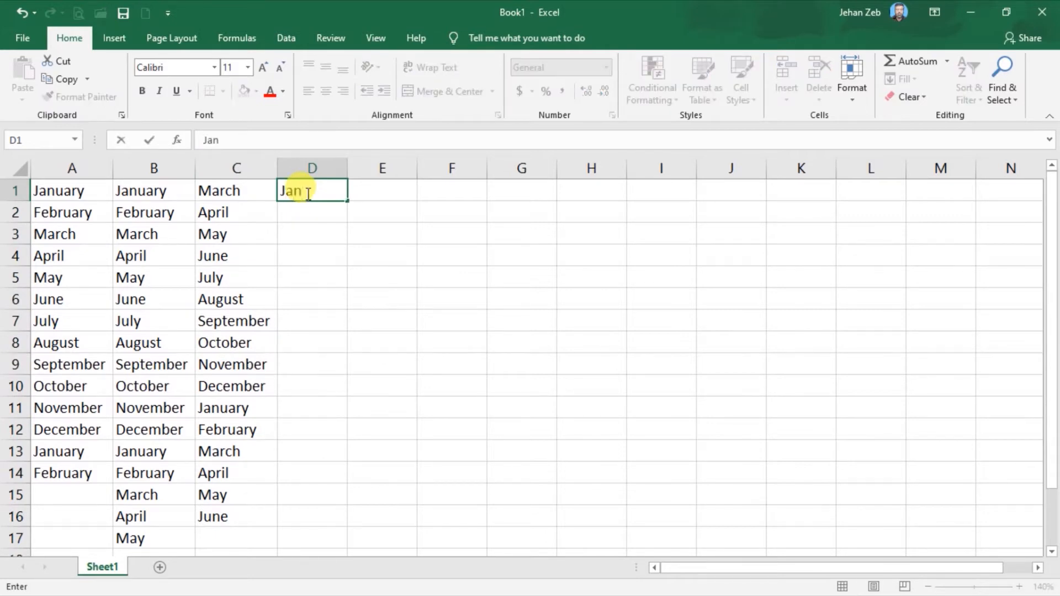
pyautogui.press('Return')
pyautogui.click(310, 181)
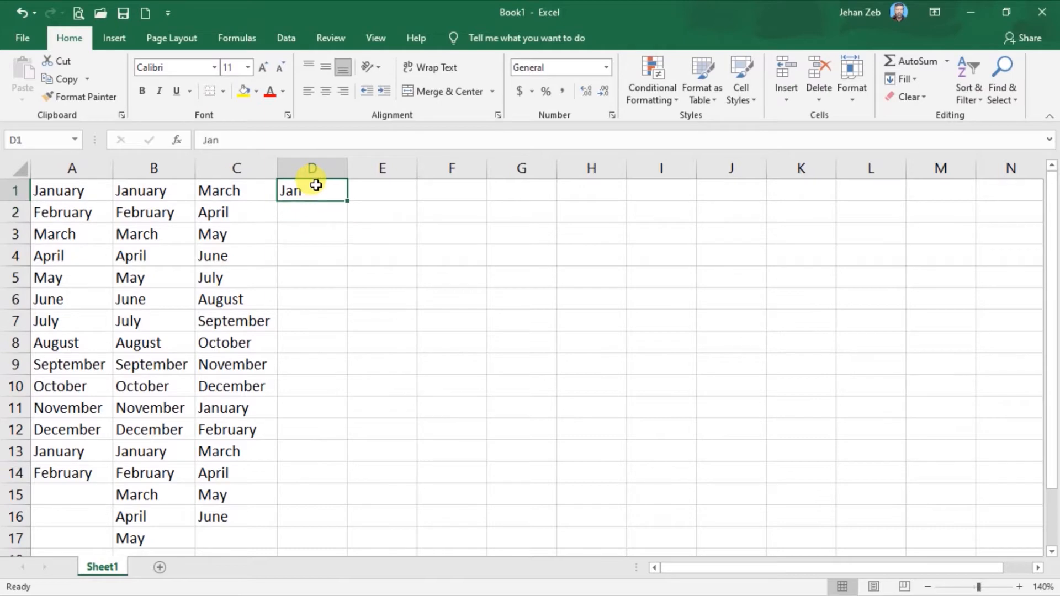
pyautogui.moveTo(347, 203); pyautogui.dragTo(343, 515)
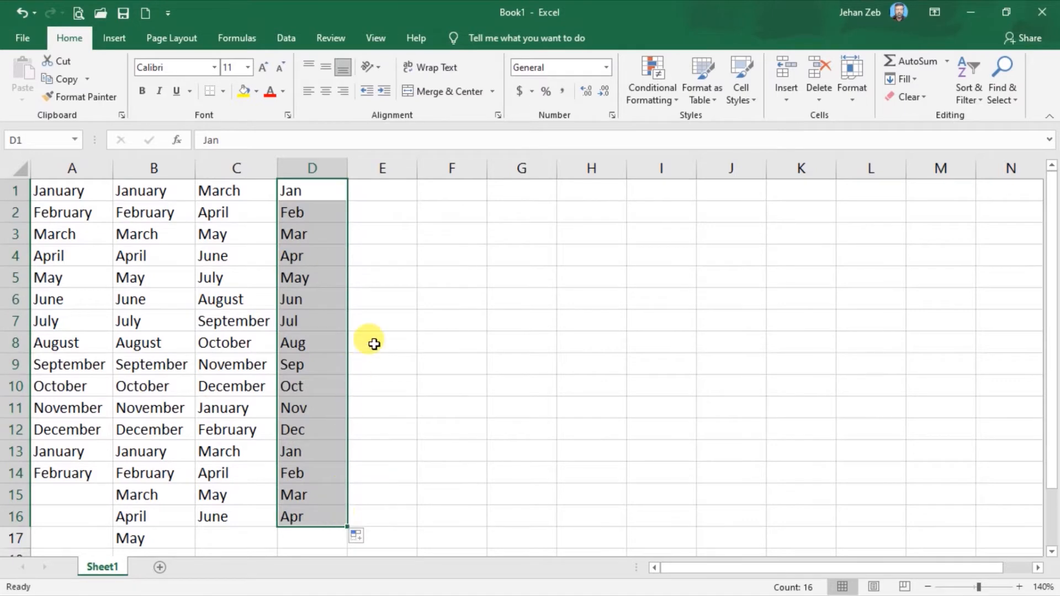
# Enter JAN in E1 and extend the uppercase abbreviated month series down to E16.
pyautogui.click(365, 197)
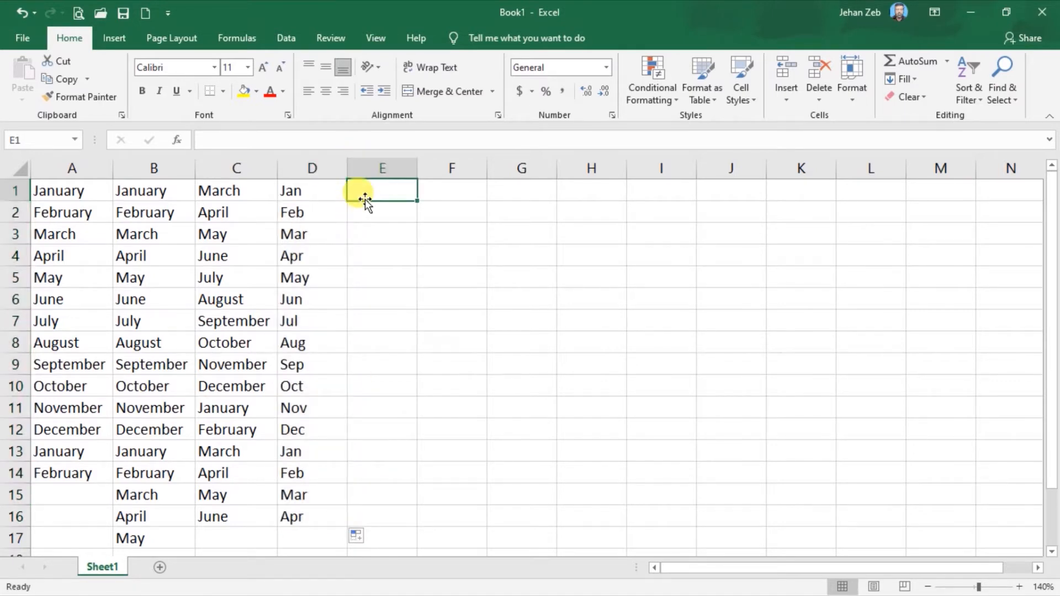
pyautogui.write('JA')
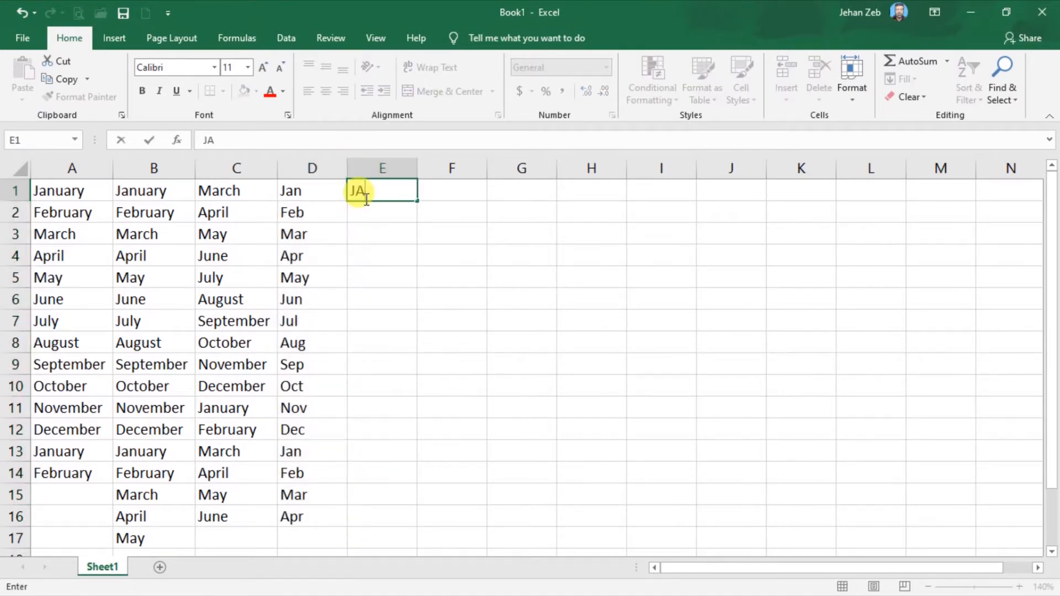
pyautogui.write('N')
pyautogui.press('Return')
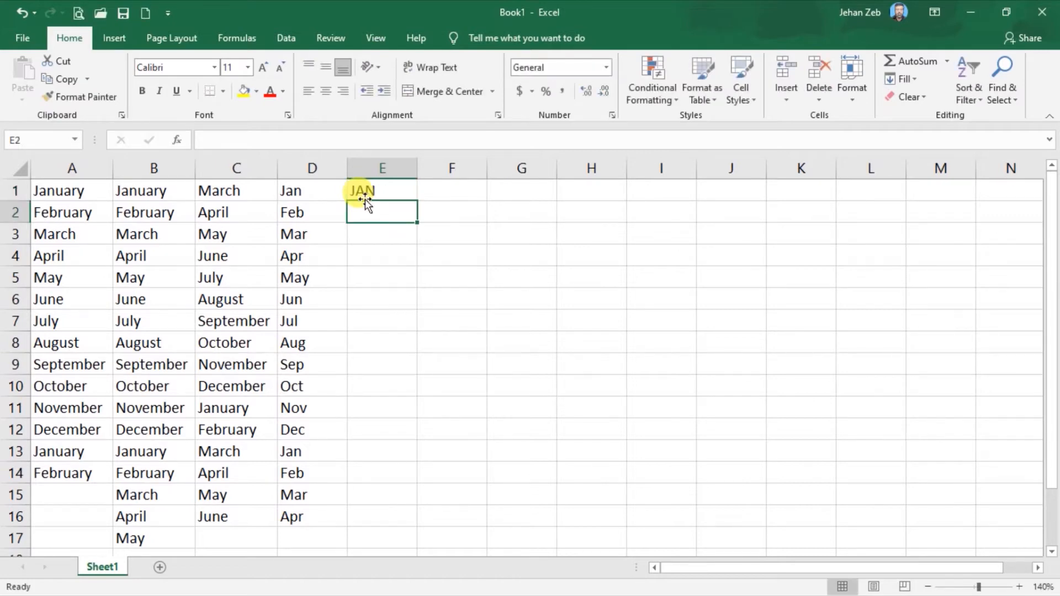
pyautogui.click(368, 189)
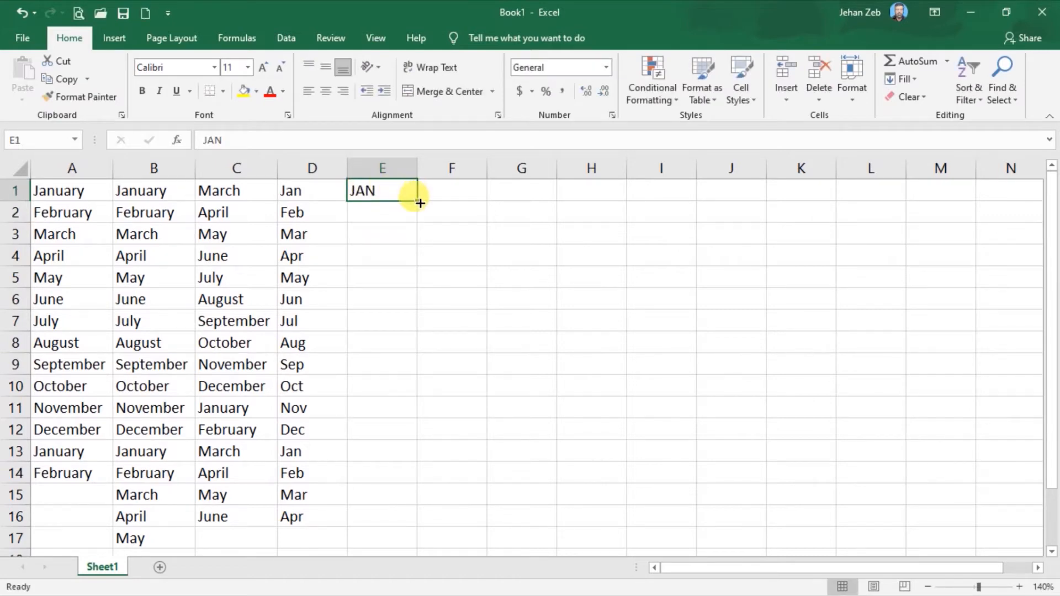
pyautogui.moveTo(420, 203); pyautogui.dragTo(413, 530)
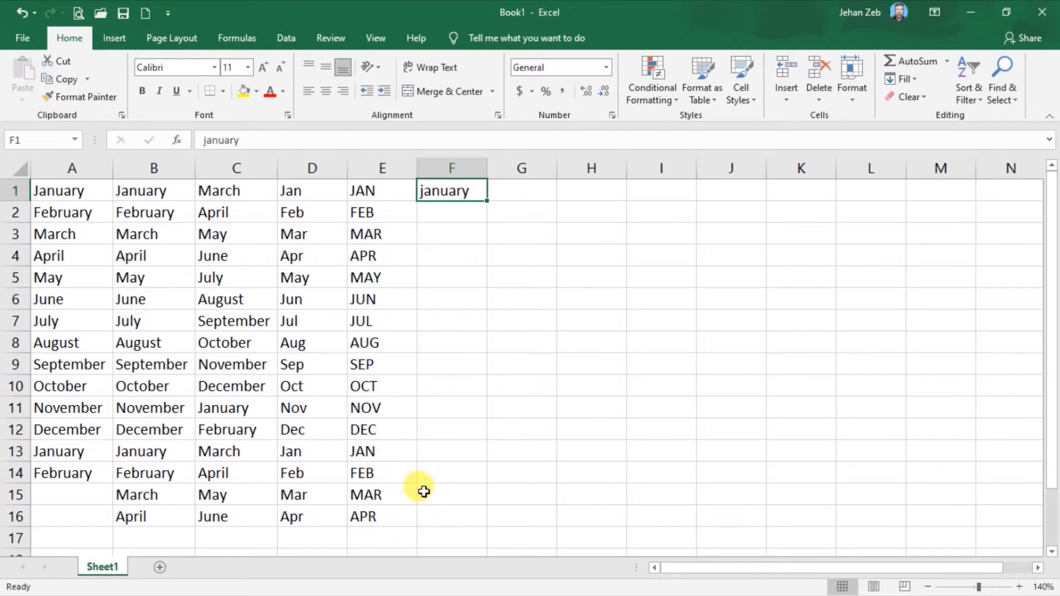
# Extend the lowercase month series from january in F1 down to F16.
pyautogui.doubleClick(488, 200)
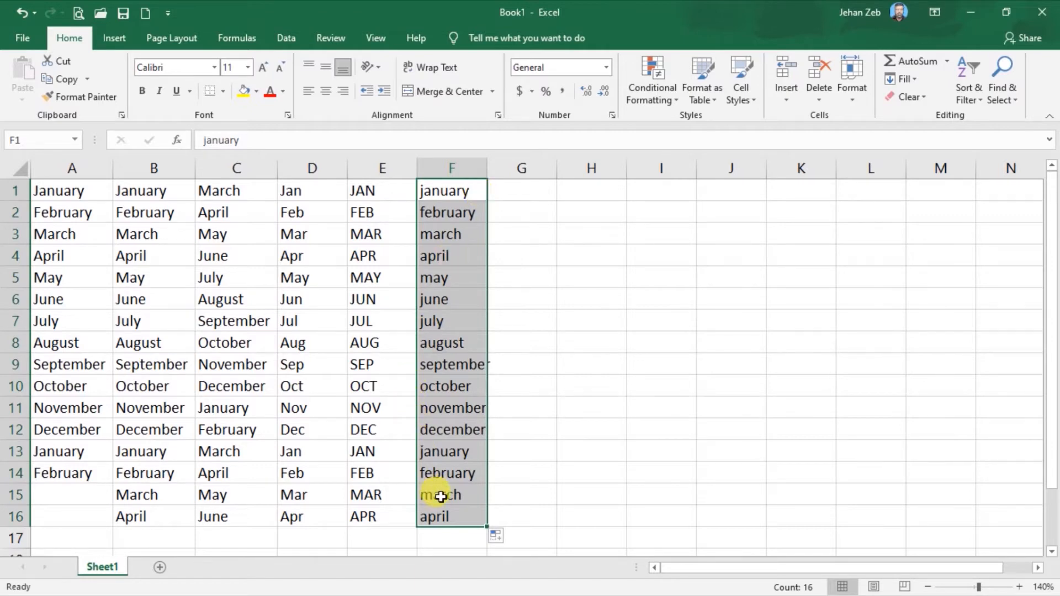
# Fill G1:G16 with weekday names starting from Sunday and fit column G's width to its contents.
pyautogui.click(507, 189)
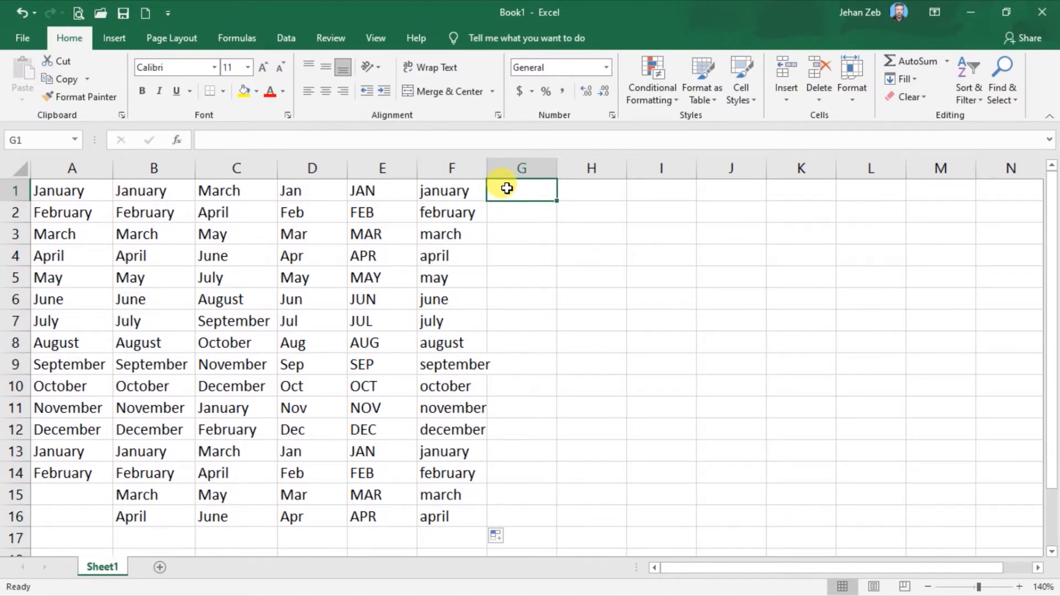
pyautogui.write('Sun')
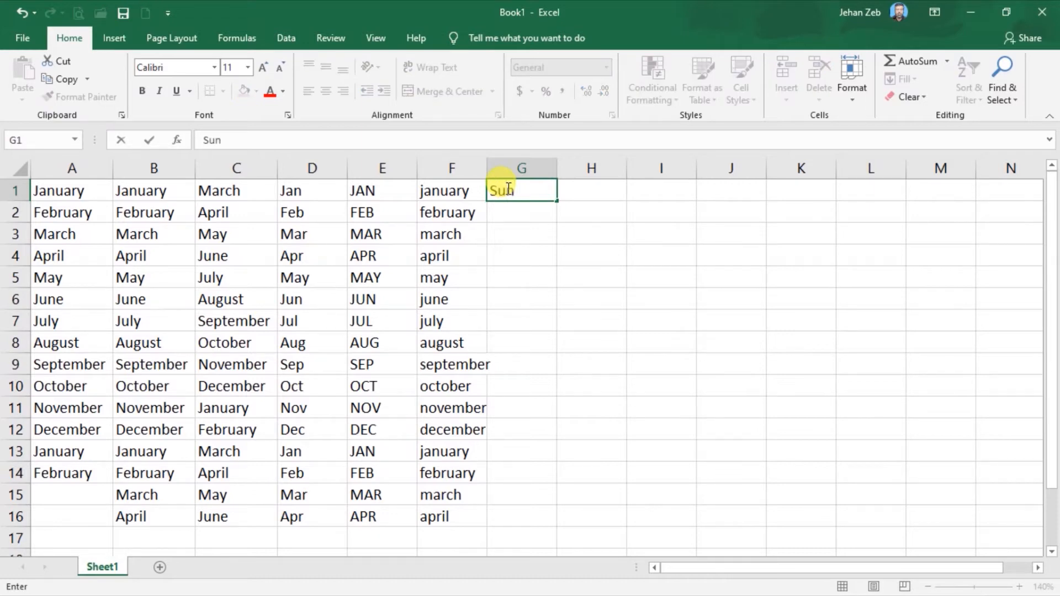
pyautogui.write('day')
pyautogui.press('Return')
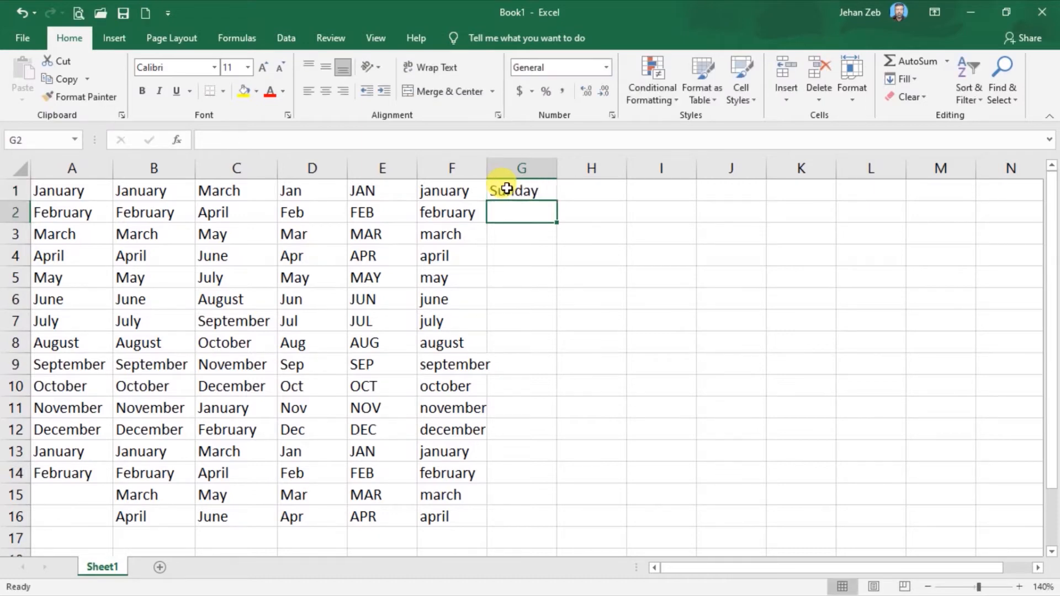
pyautogui.click(519, 186)
pyautogui.hscroll(3, 307, 197)
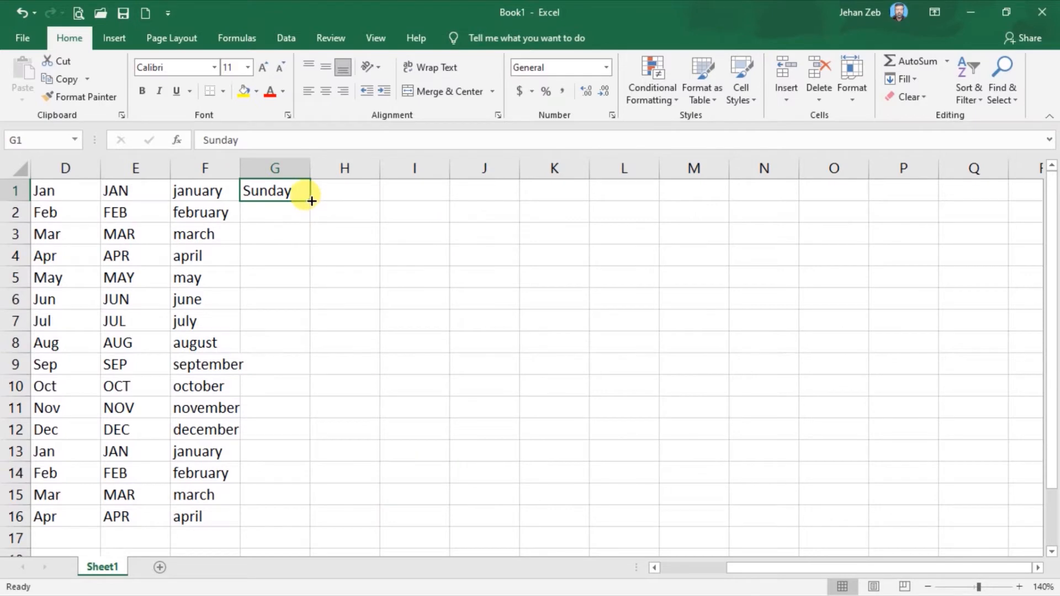
pyautogui.moveTo(311, 201); pyautogui.dragTo(296, 516)
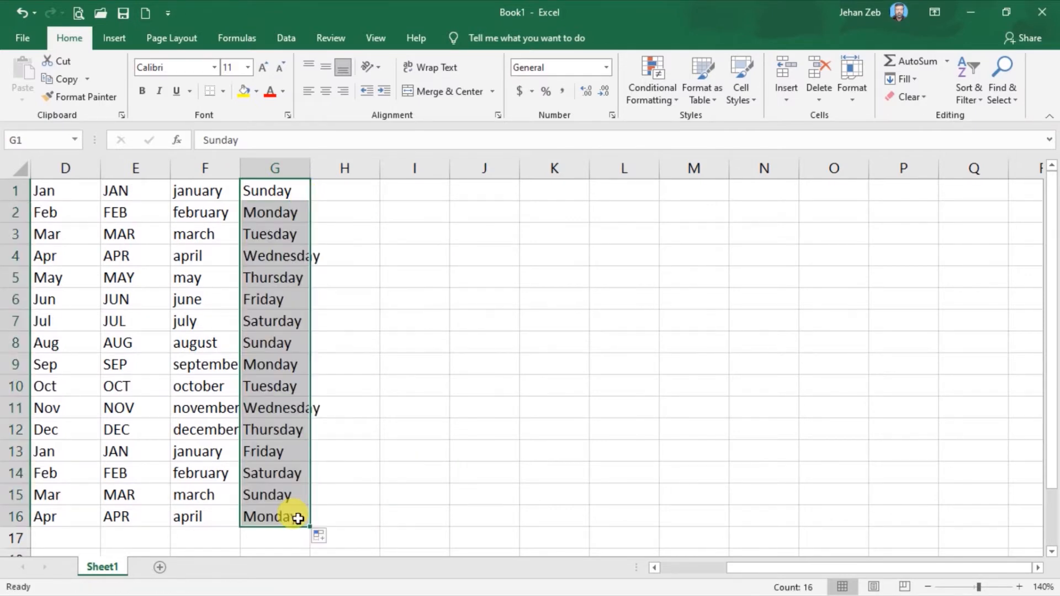
pyautogui.doubleClick(310, 169)
# Enter Sun in H1 and extend the abbreviated weekday series down to H16.
pyautogui.click(355, 193)
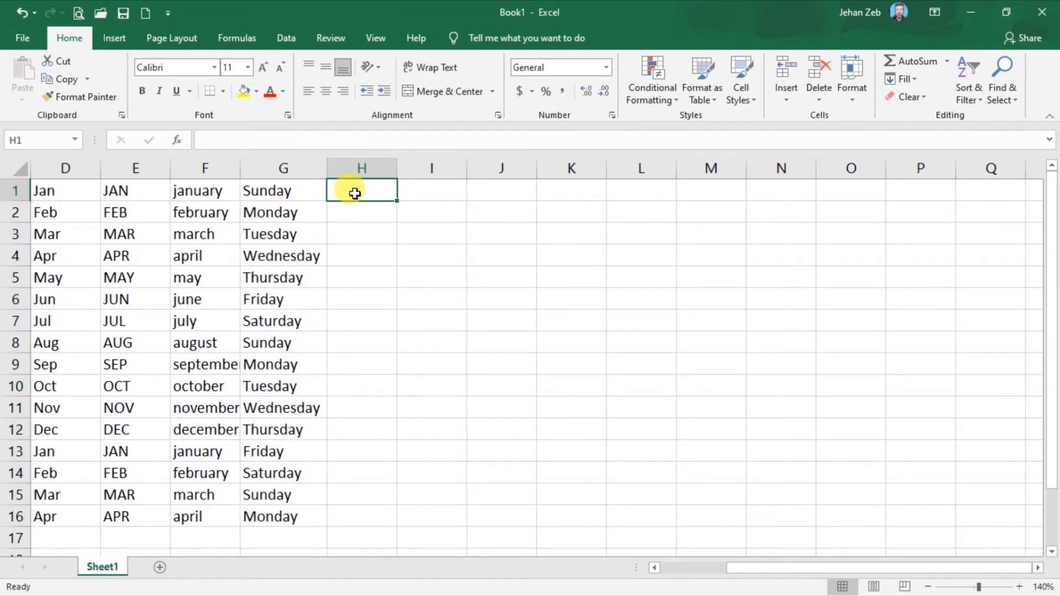
pyautogui.write('Sun')
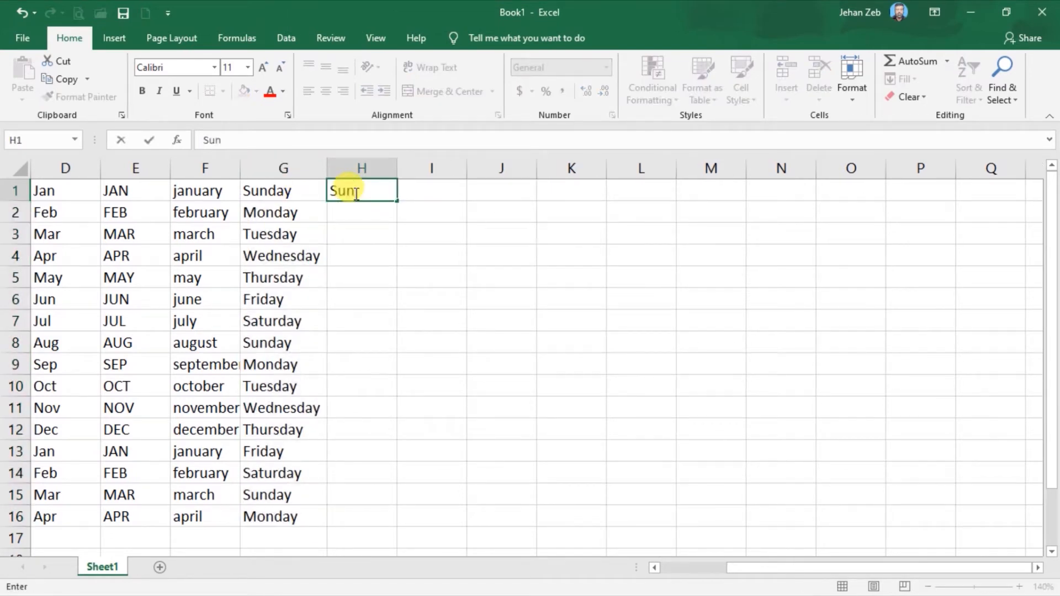
pyautogui.press('Return')
pyautogui.click(357, 188)
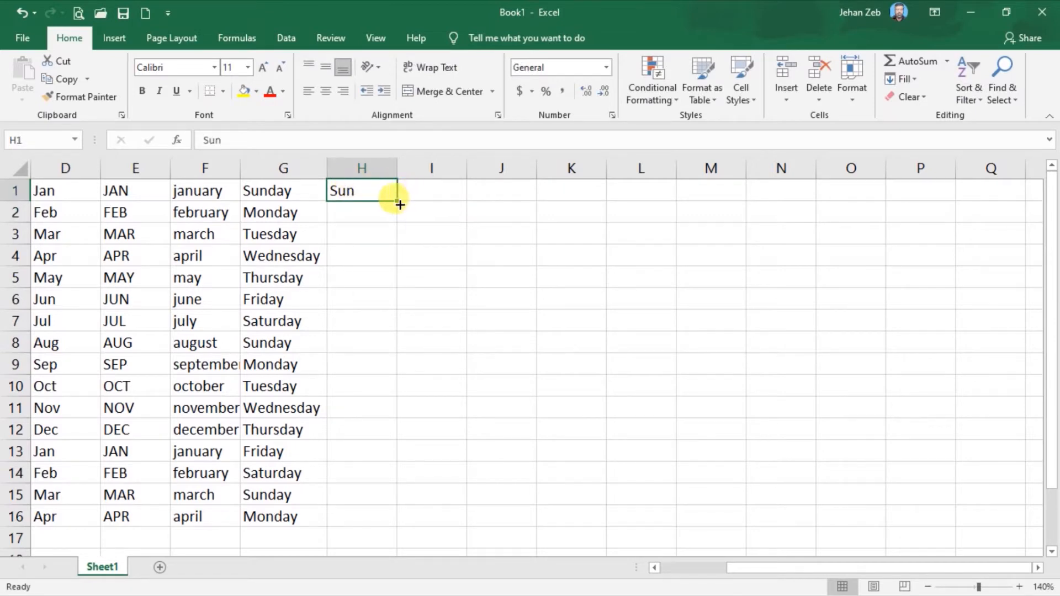
pyautogui.doubleClick(398, 202)
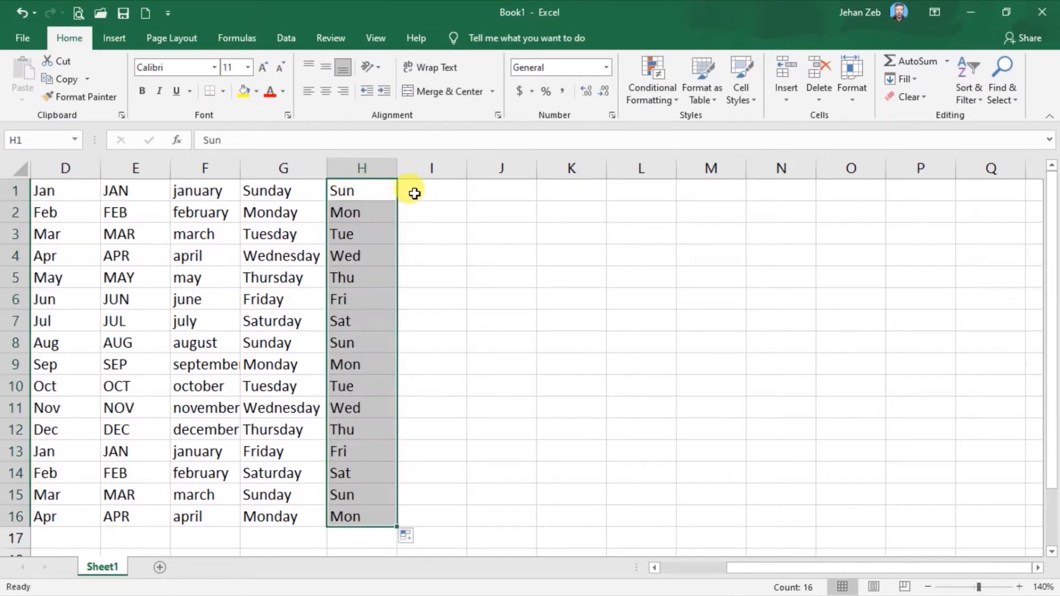
# Enter Fri in I1 and extend the abbreviated weekday series down to I16.
pyautogui.click(415, 192)
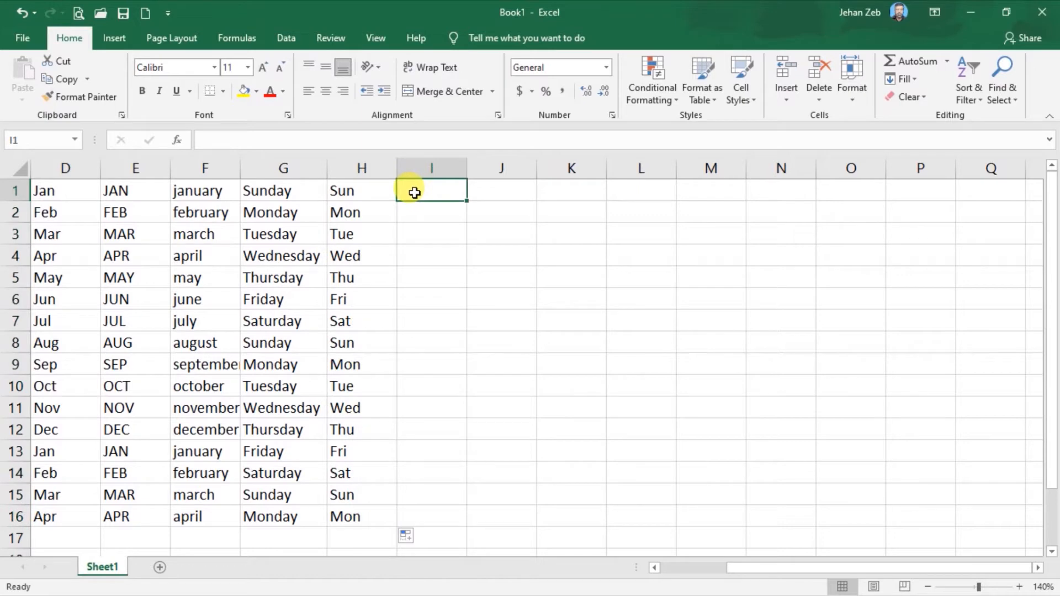
pyautogui.write('Fri')
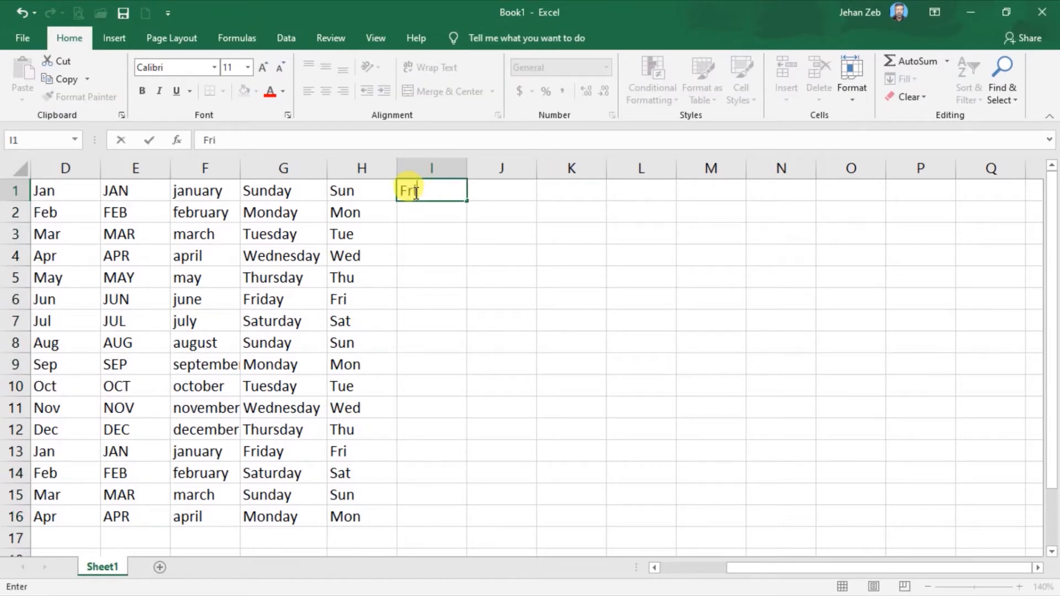
pyautogui.press('Return')
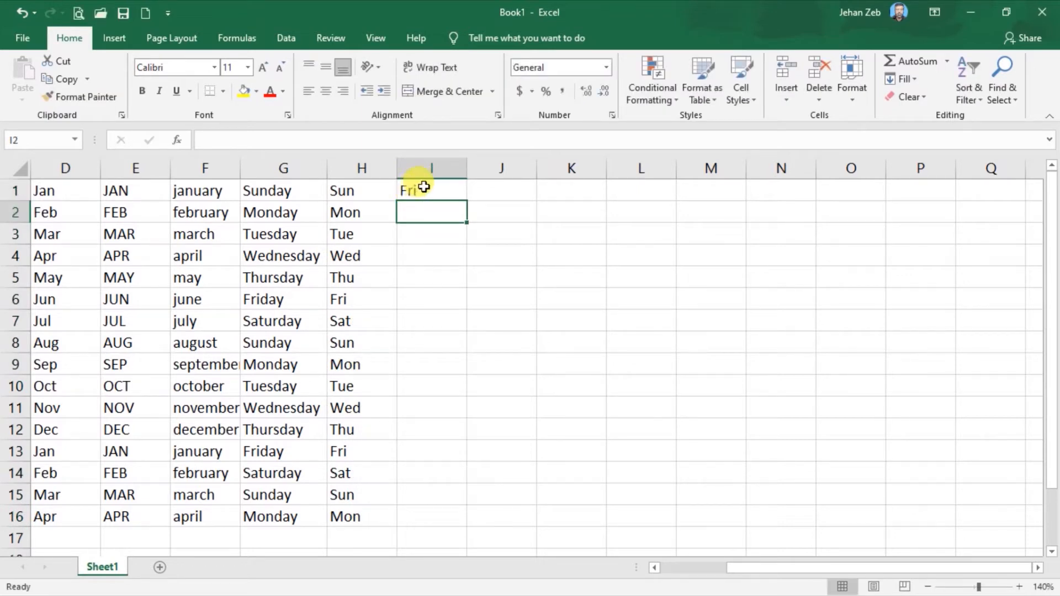
pyautogui.click(425, 188)
pyautogui.doubleClick(467, 200)
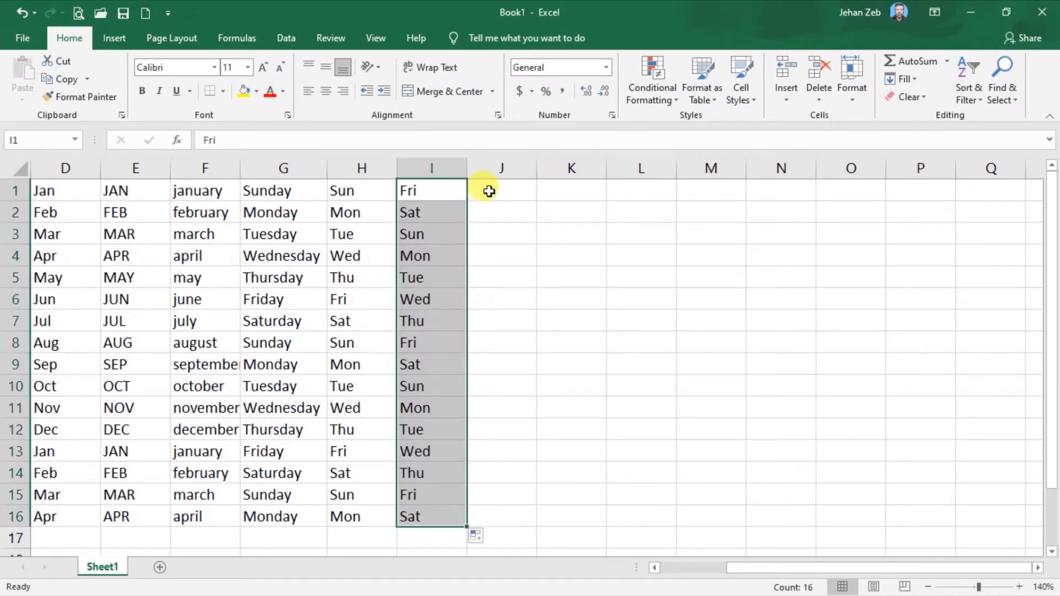
# Enter 1st in J1 and extend the ordinal number series down to J16.
pyautogui.click(490, 191)
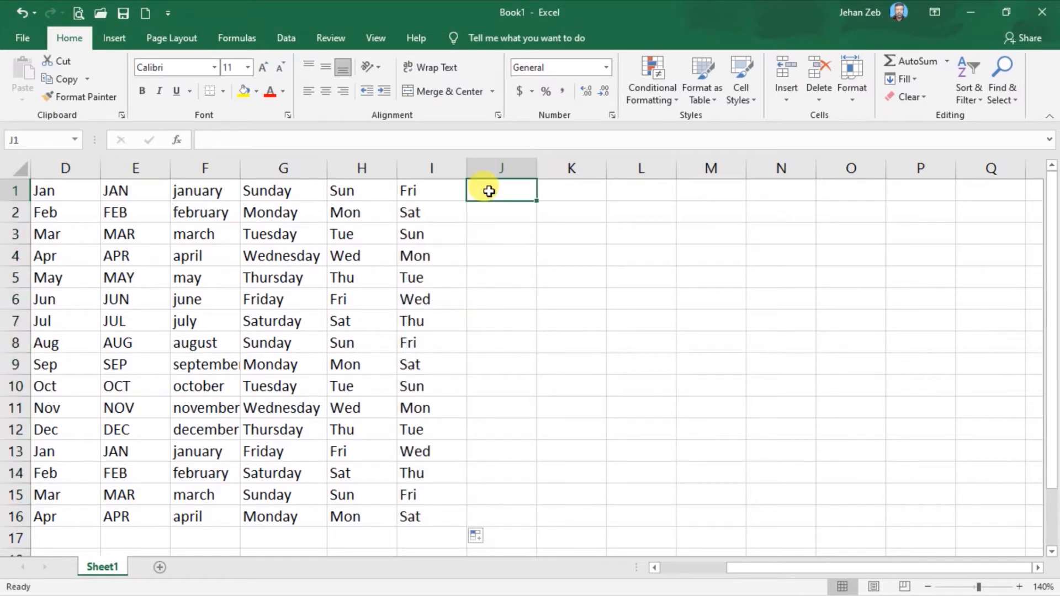
pyautogui.write('1st')
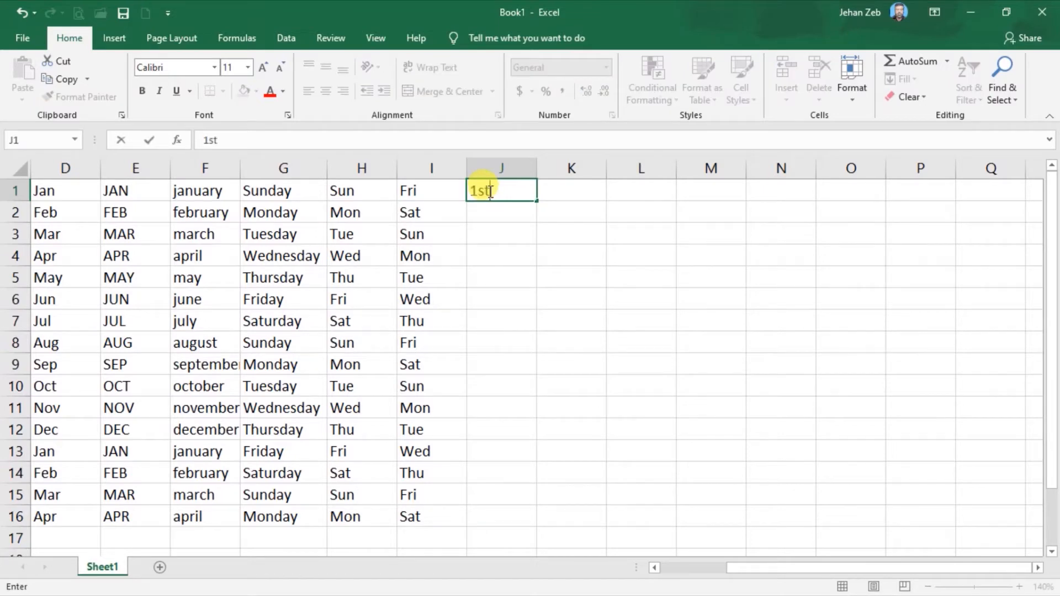
pyautogui.press('Return')
pyautogui.click(490, 187)
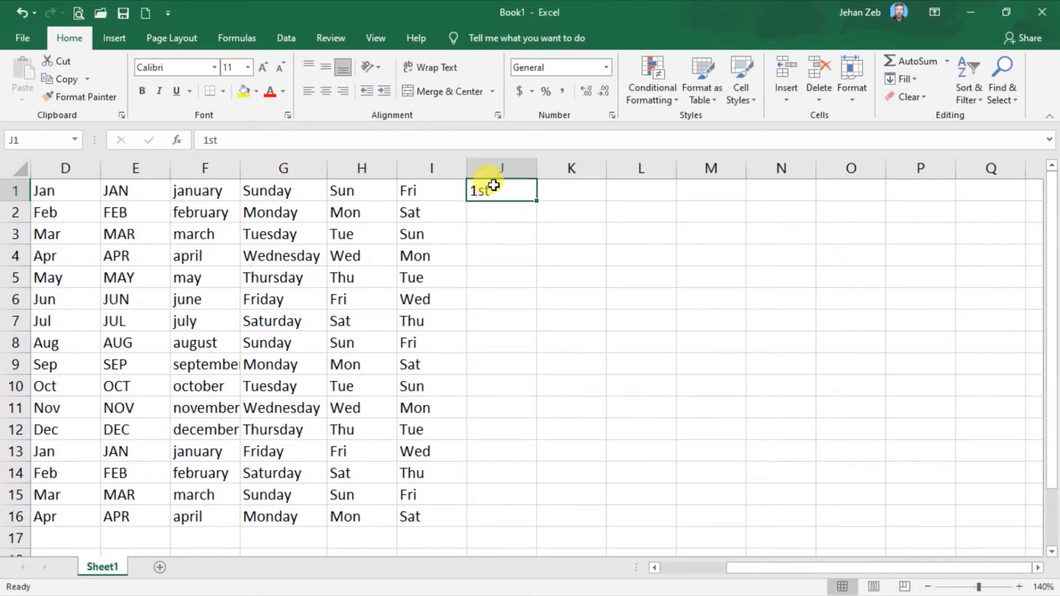
pyautogui.moveTo(529, 200)
pyautogui.mouseDown()
pyautogui.moveTo(538, 204)
pyautogui.moveTo(523, 199)
pyautogui.mouseUp()
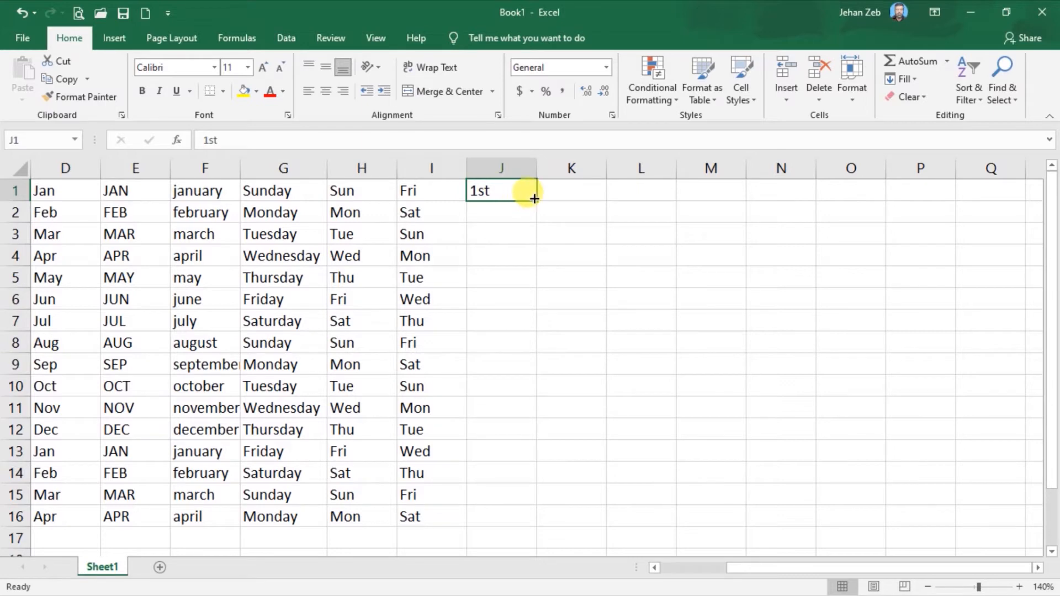
pyautogui.doubleClick(539, 199)
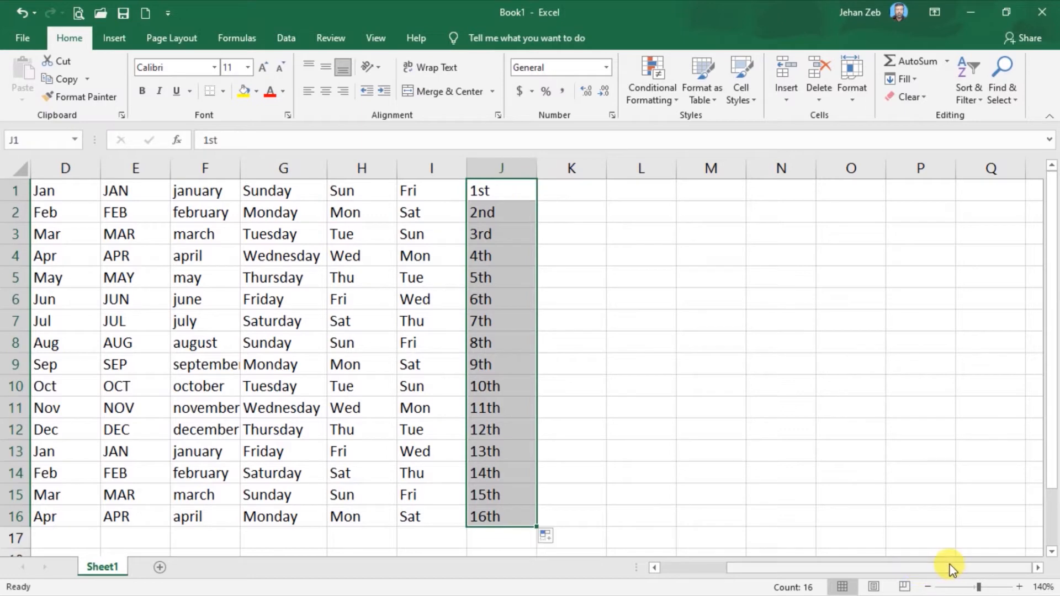
# Enter No-1 in K1 and extend the numbered series down to K16.
pyautogui.click(567, 202)
pyautogui.click(582, 192)
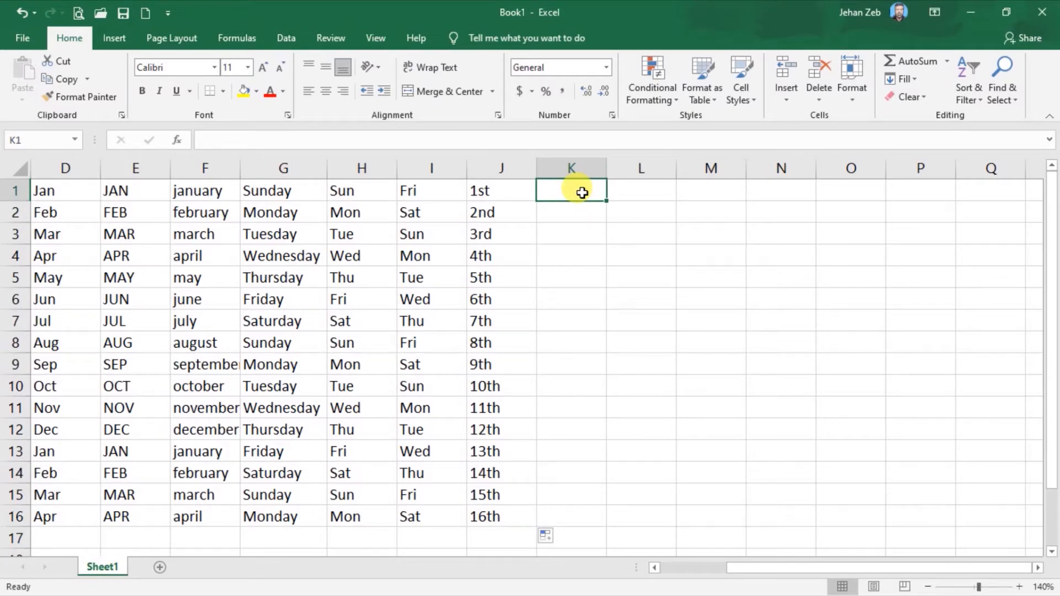
pyautogui.write('No')
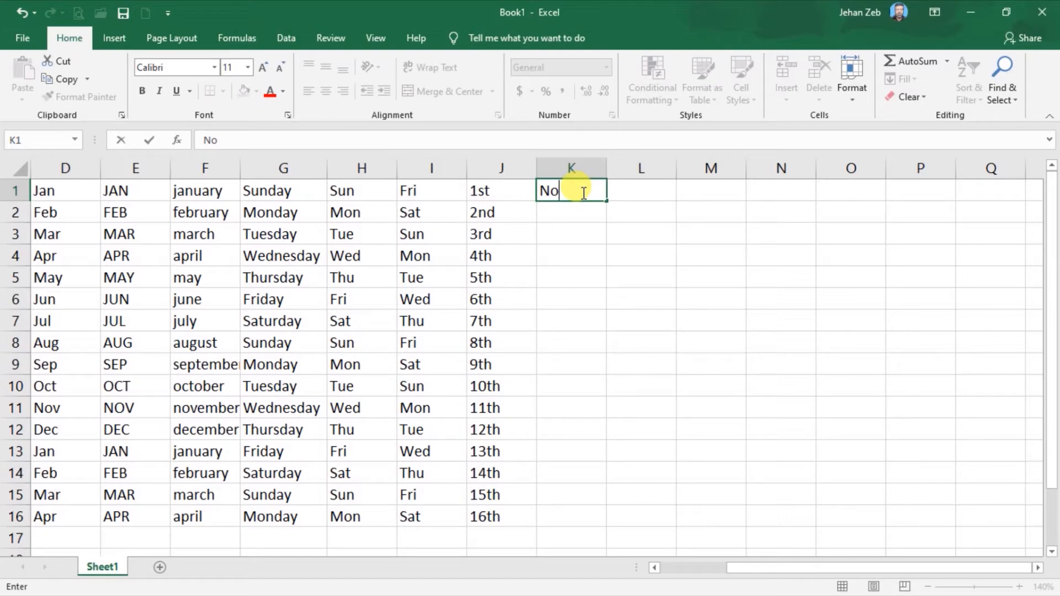
pyautogui.write('-1')
pyautogui.press('Return')
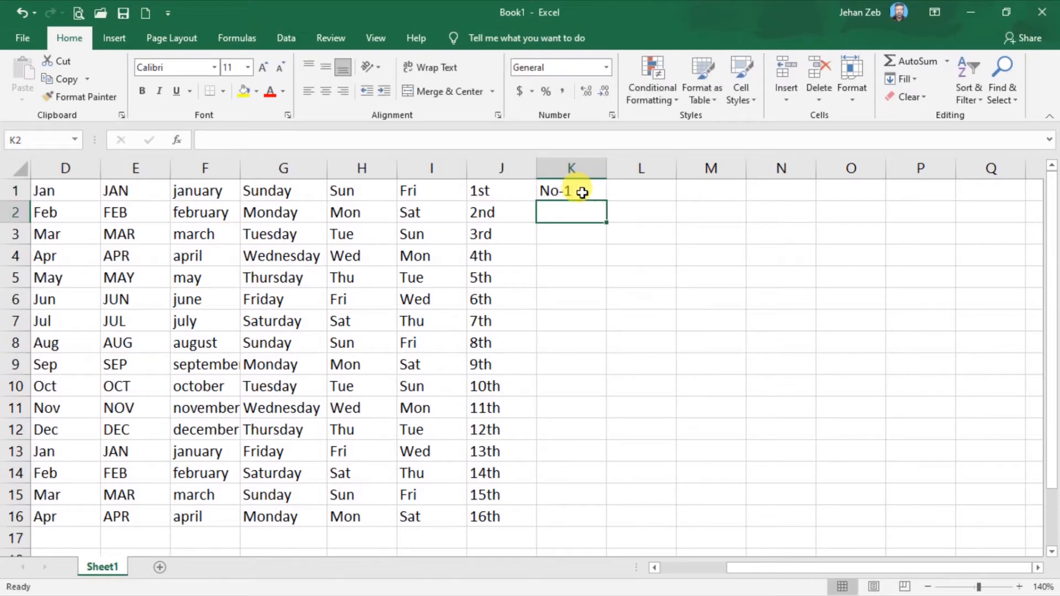
pyautogui.moveTo(583, 192); pyautogui.dragTo(616, 525)
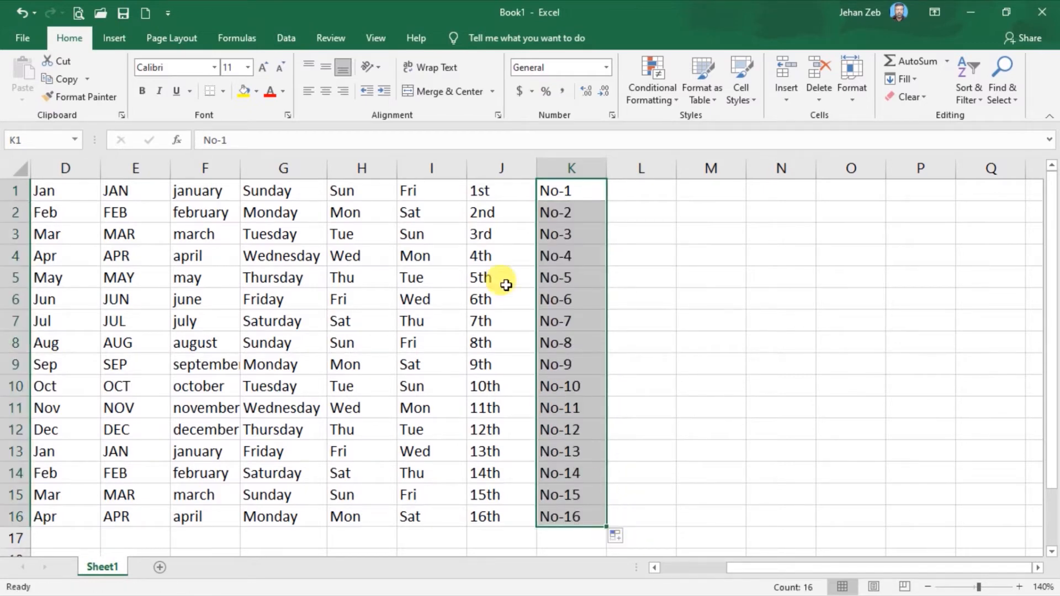
# Enter Q-1 in L1 and extend the quarter series down to L16.
pyautogui.click(625, 195)
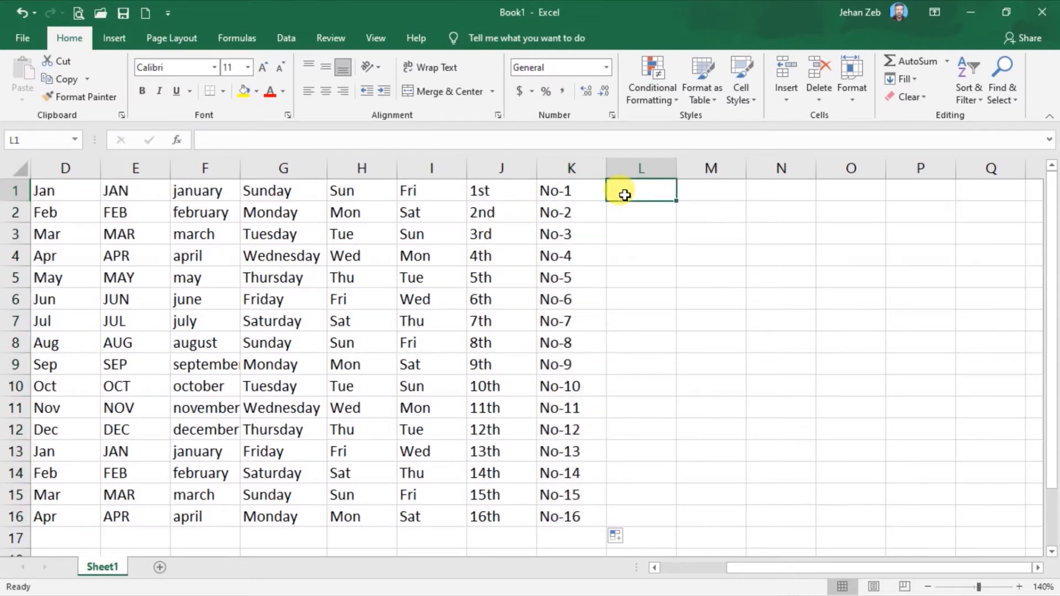
pyautogui.write('Q')
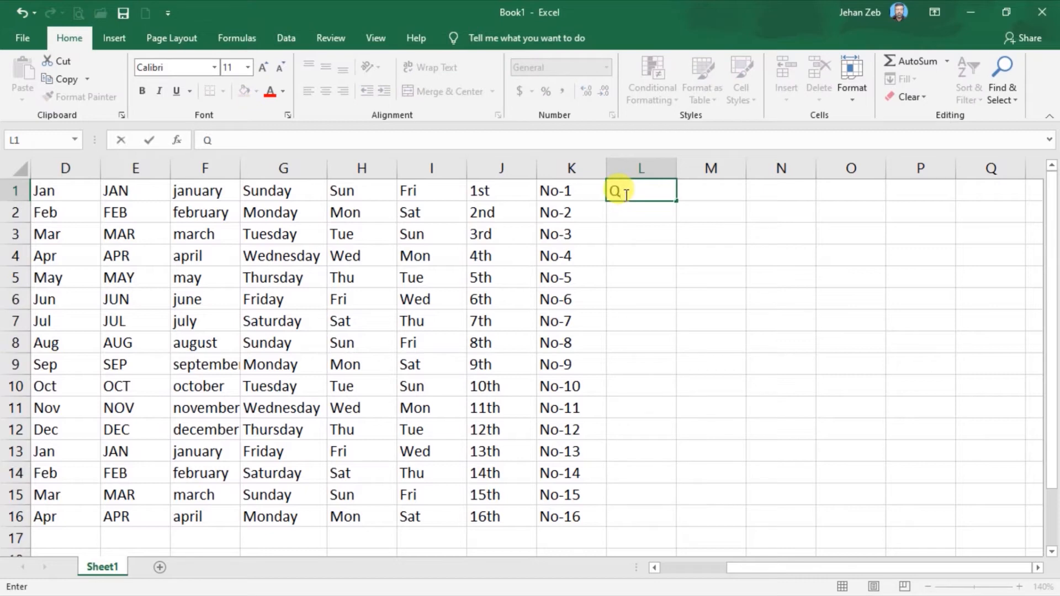
pyautogui.write('-1')
pyautogui.press('Return')
pyautogui.click(640, 190)
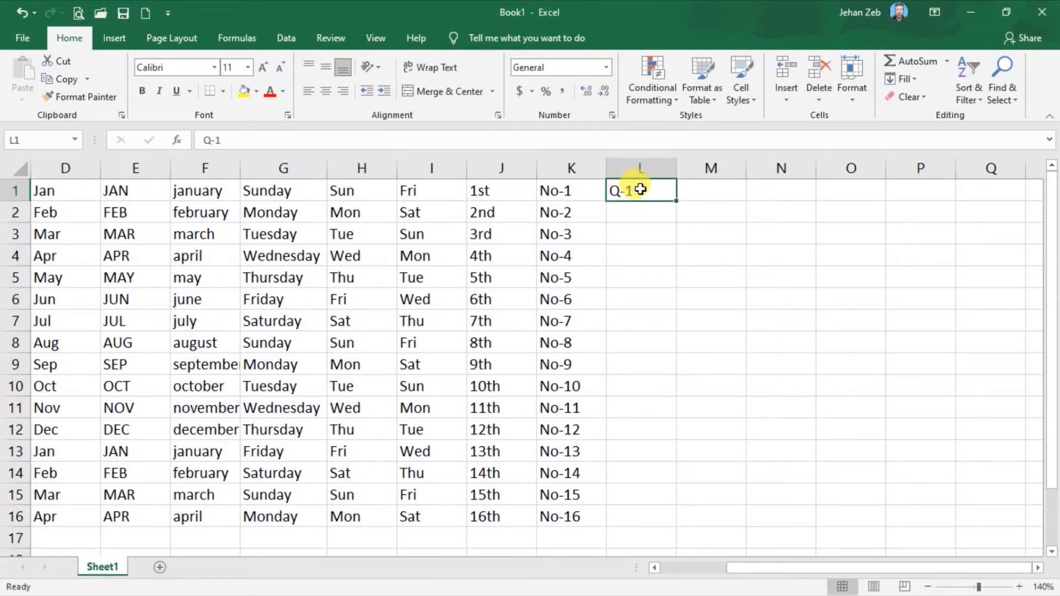
pyautogui.doubleClick(677, 201)
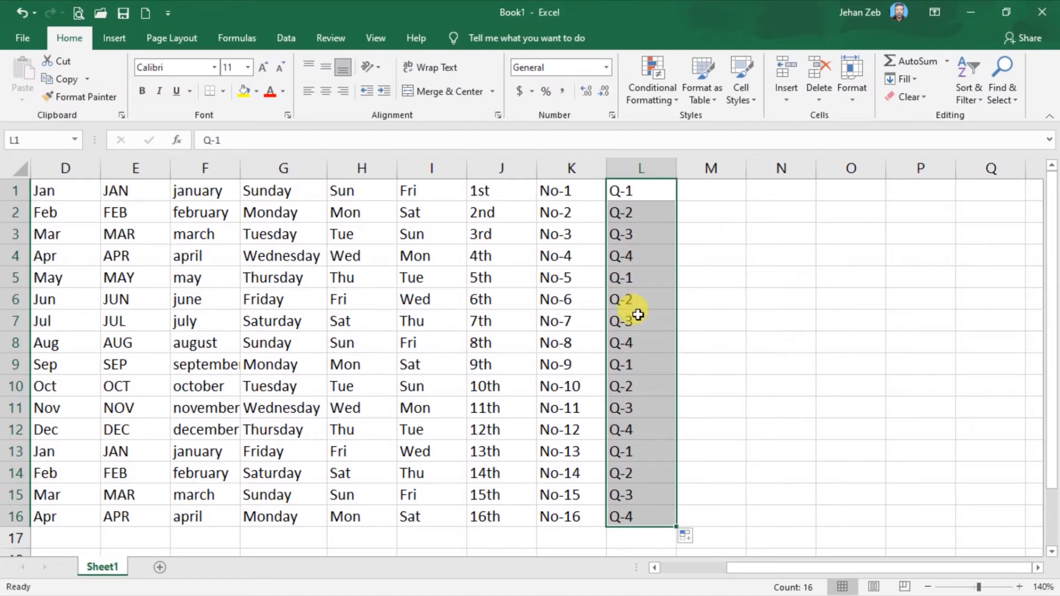
# Change L5 to Q-5 and refill the series from there down to L16.
pyautogui.click(620, 277)
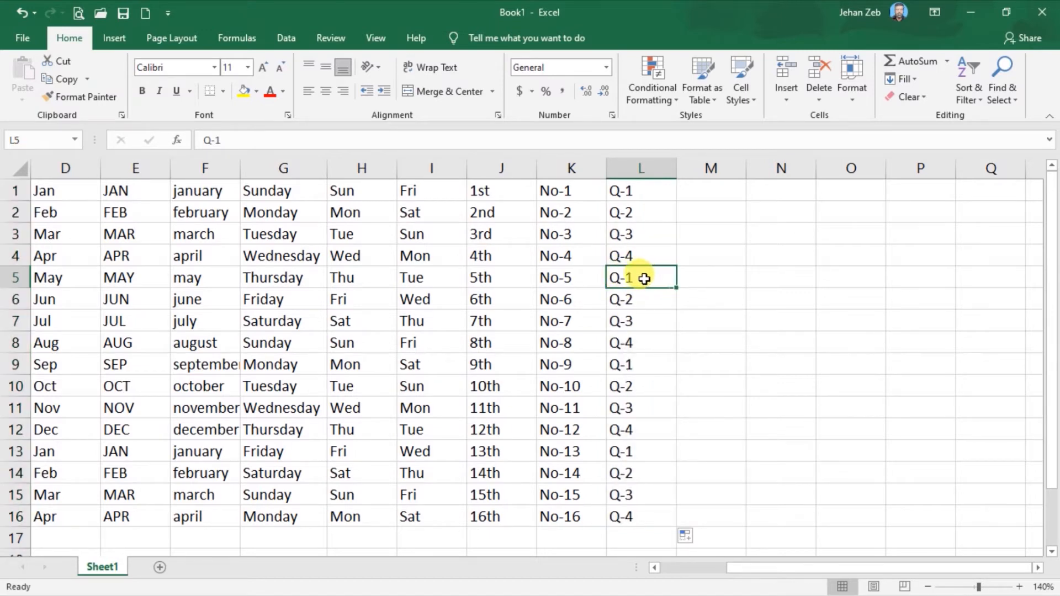
pyautogui.doubleClick(644, 278)
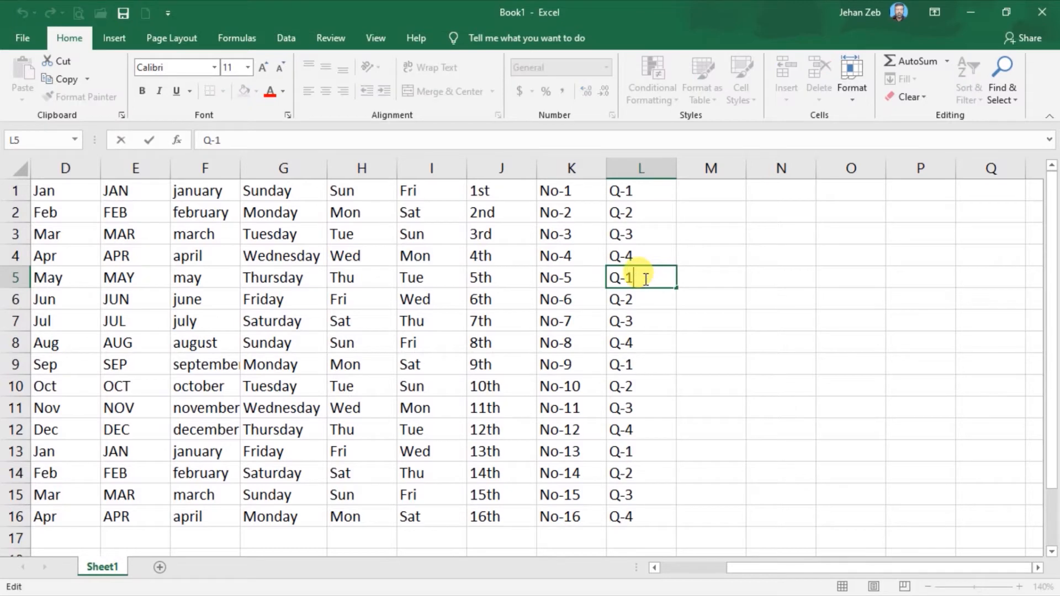
pyautogui.press('BackSpace')
pyautogui.write('5')
pyautogui.press('Return')
pyautogui.click(648, 276)
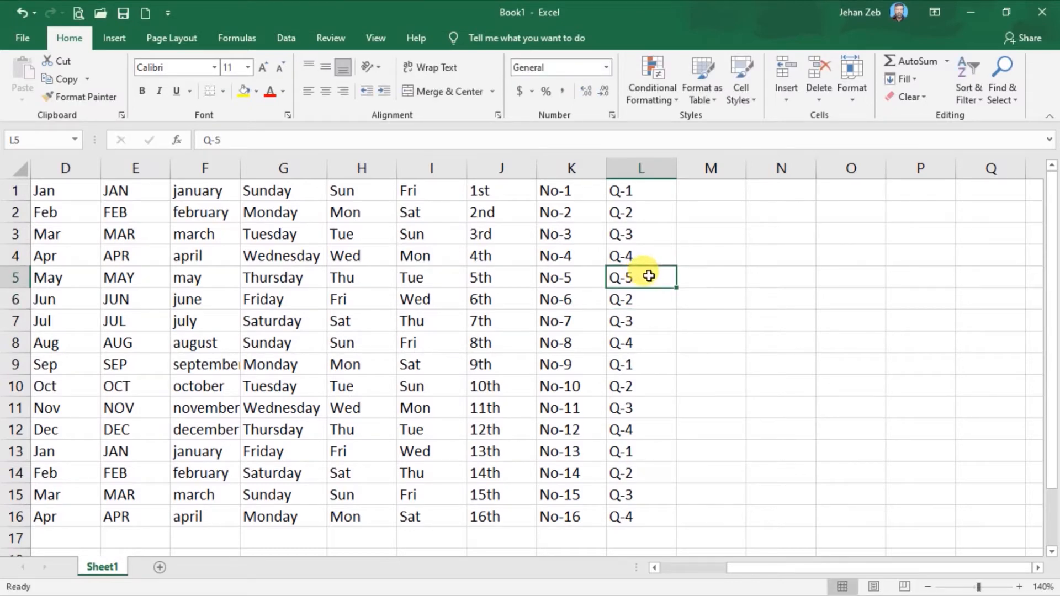
pyautogui.doubleClick(676, 288)
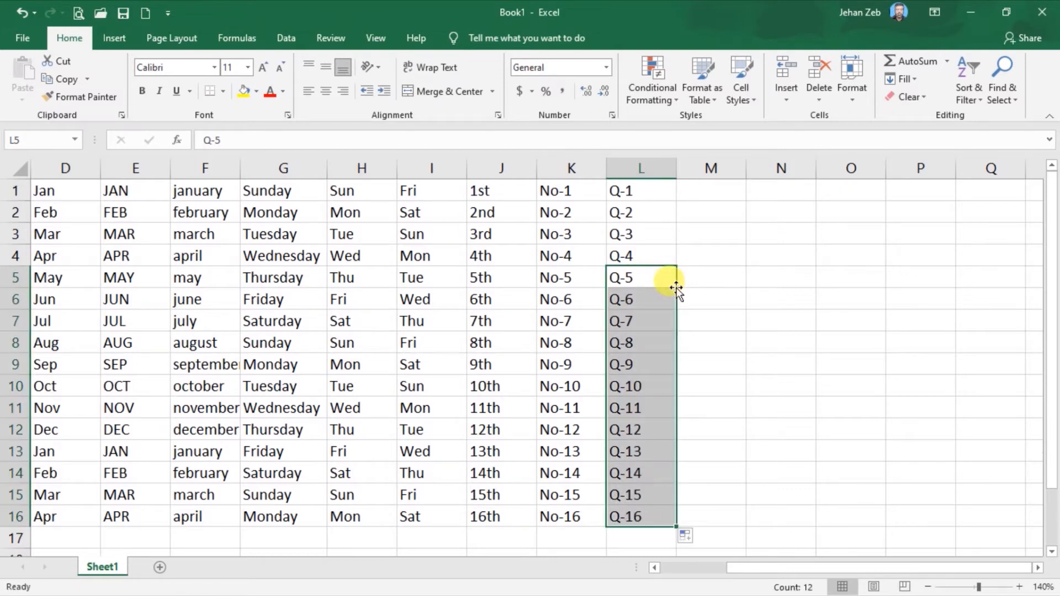
# Enter 1st qtr in M1 and extend the quarter-name series down to M16.
pyautogui.click(715, 197)
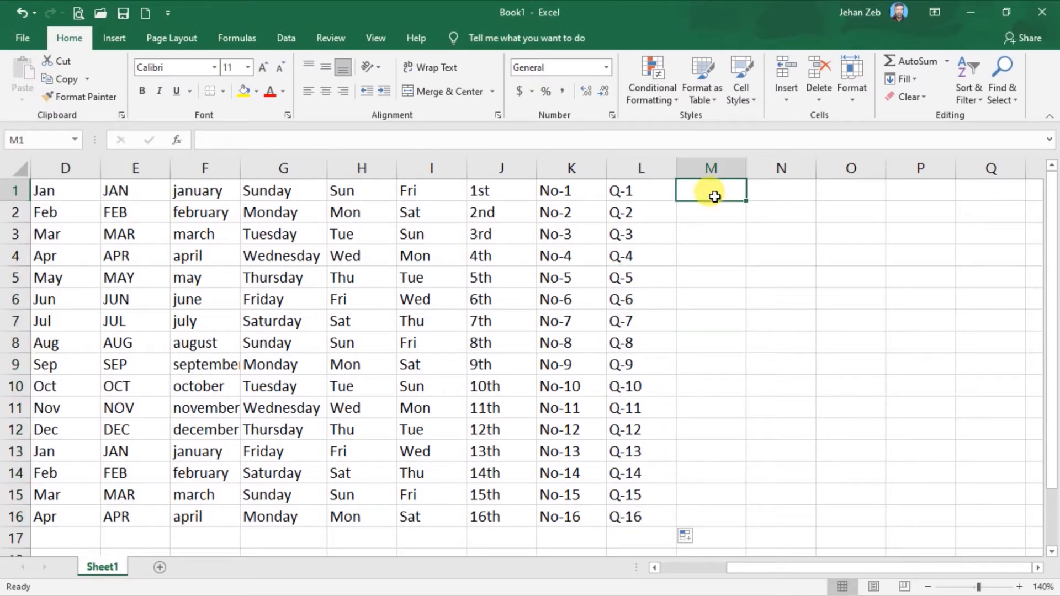
pyautogui.write('1')
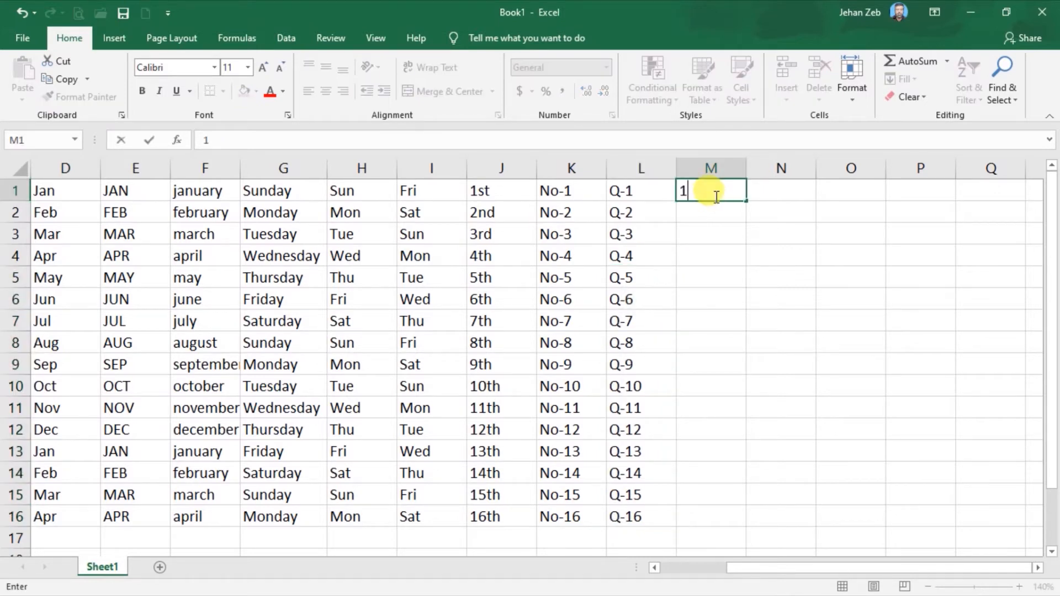
pyautogui.write('st qtr')
pyautogui.press('Return')
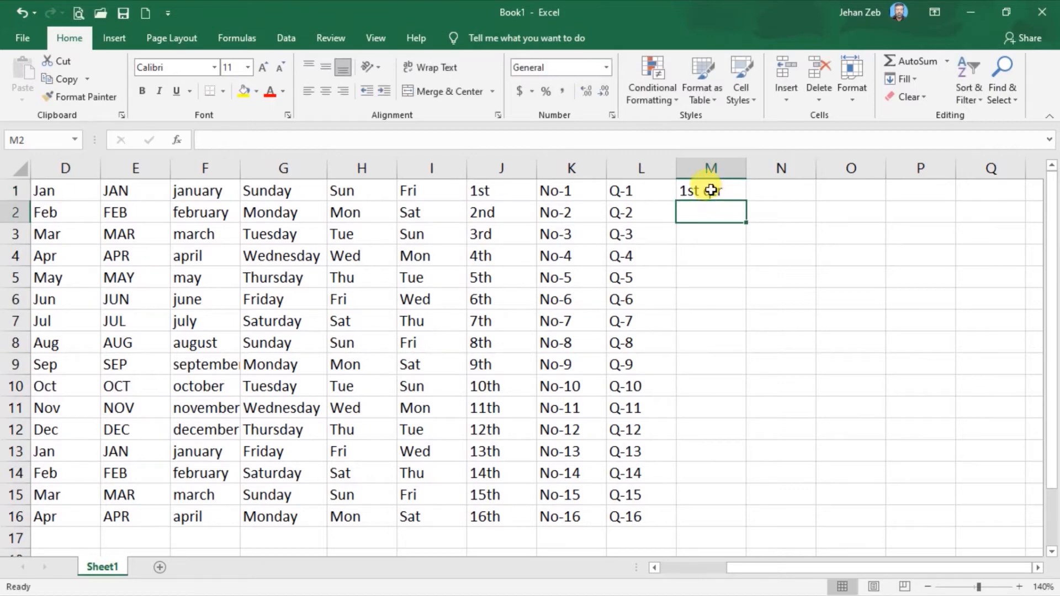
pyautogui.moveTo(716, 194); pyautogui.dragTo(740, 194)
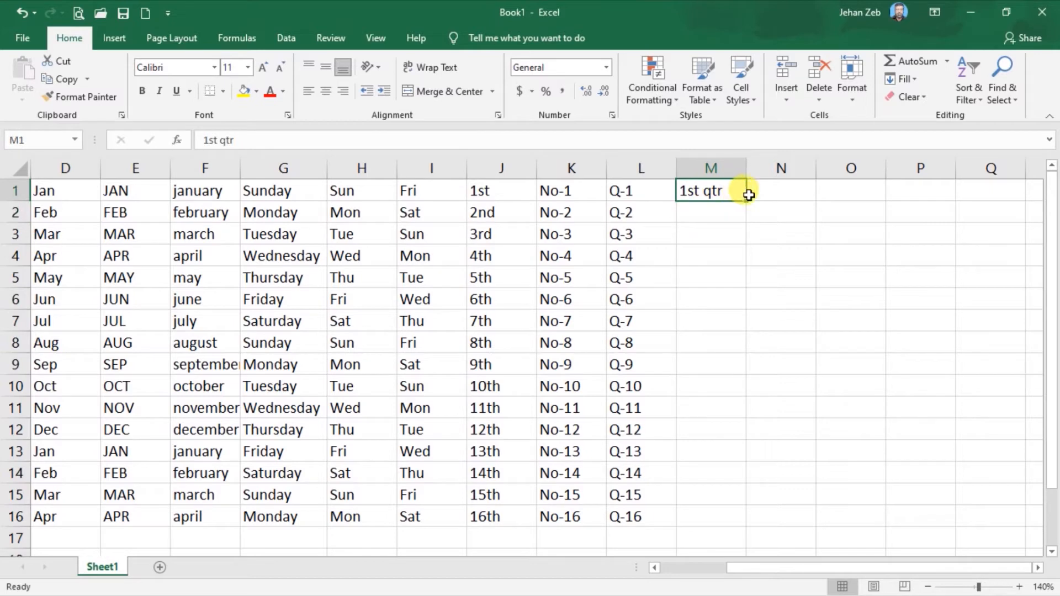
pyautogui.doubleClick(748, 203)
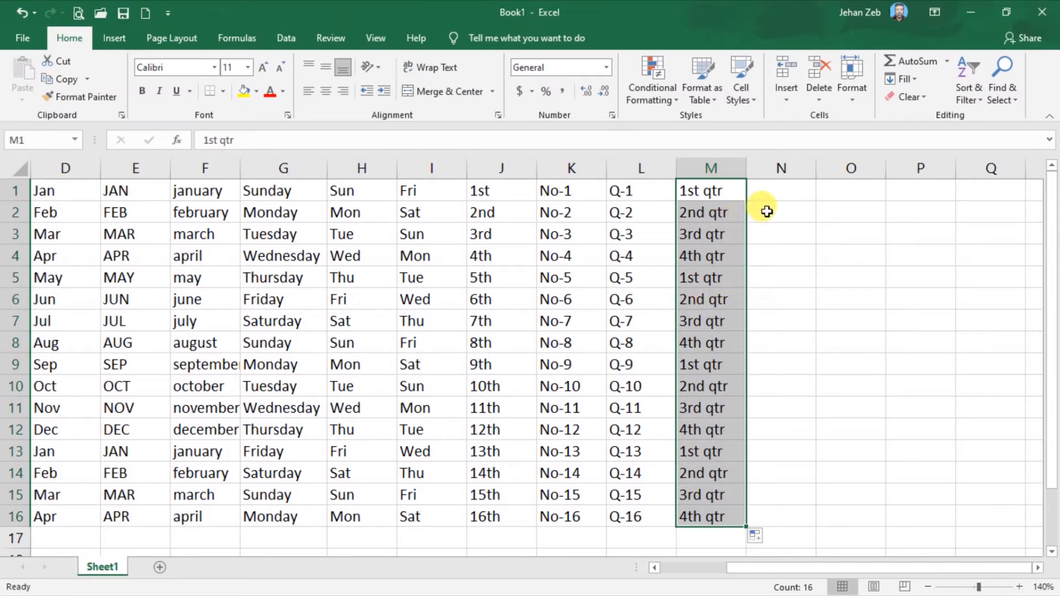
# Enter A-1 in N1 and extend the letter-number series down to N16.
pyautogui.click(780, 193)
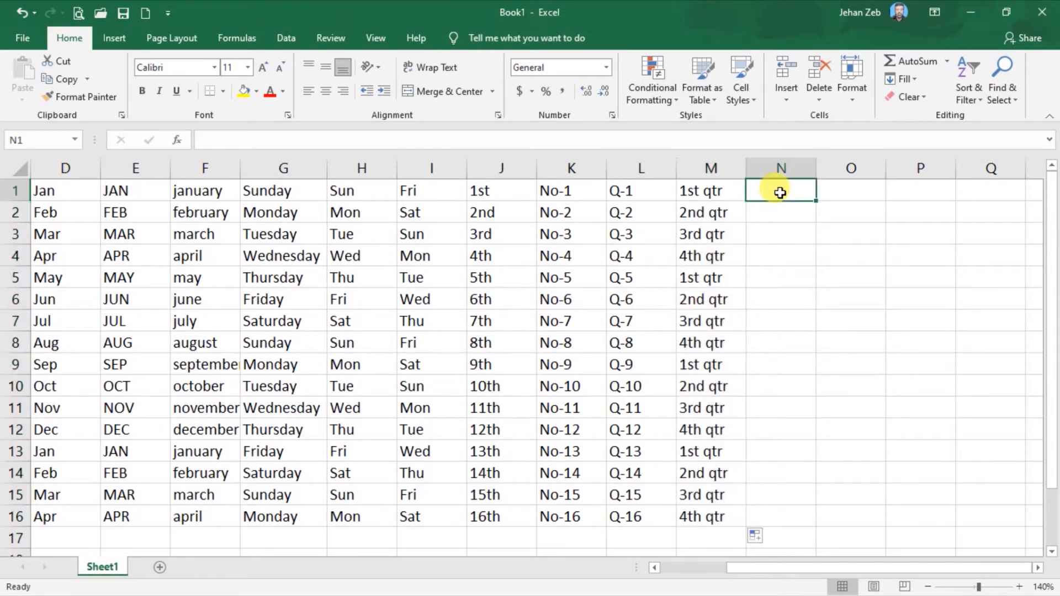
pyautogui.write('A-1')
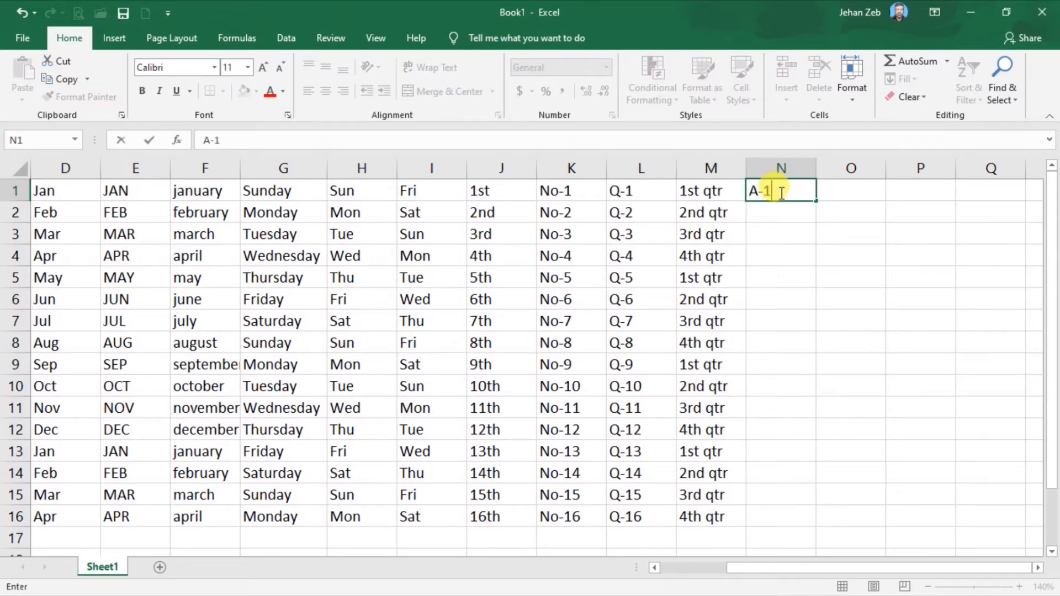
pyautogui.press('Return')
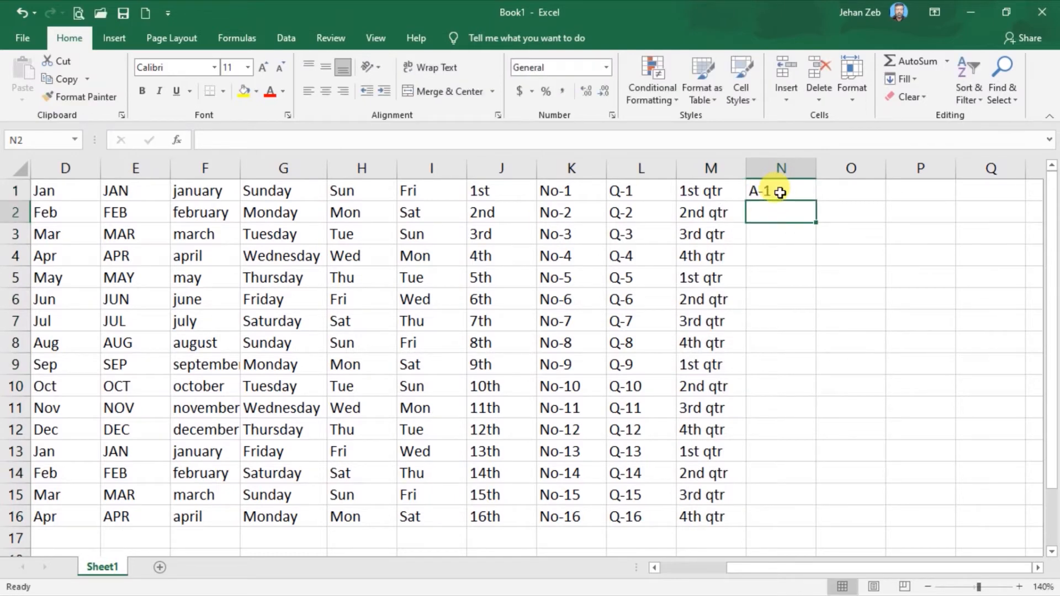
pyautogui.click(780, 192)
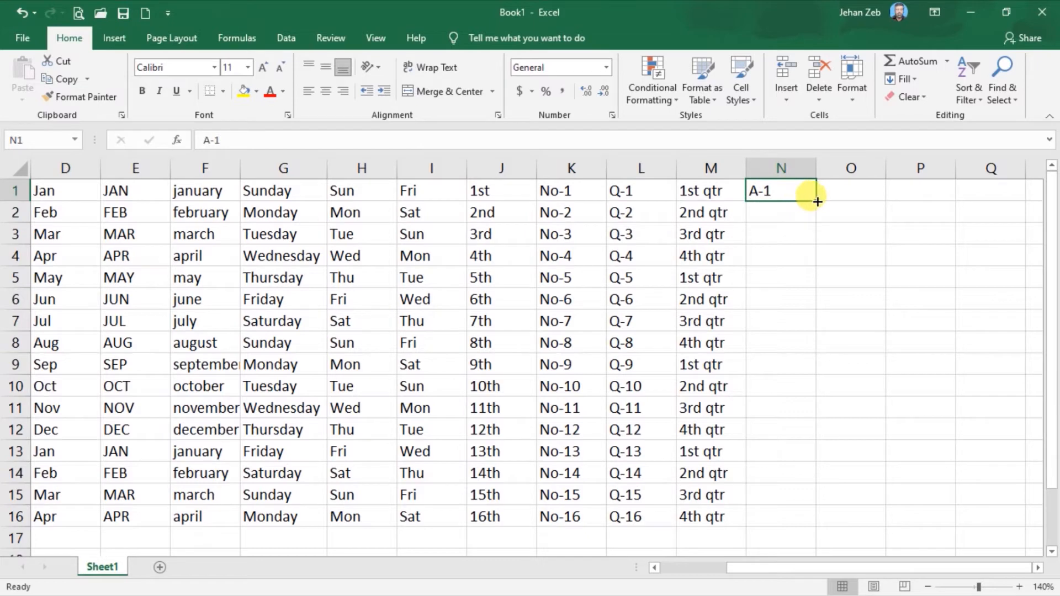
pyautogui.moveTo(815, 201); pyautogui.dragTo(808, 527)
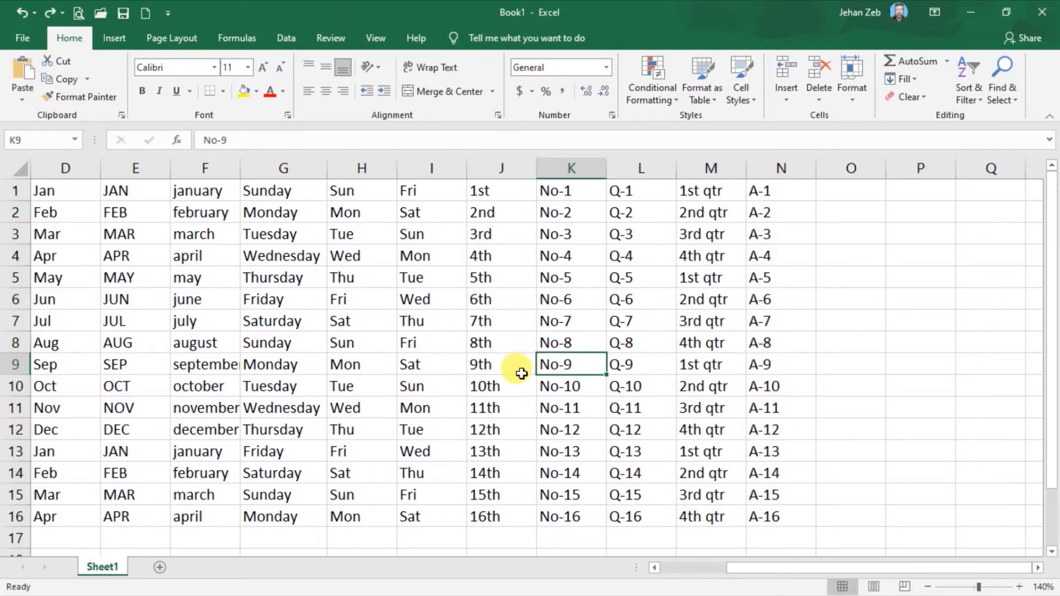
# Try extending the single letter A from A1 down to A19 on the blank Sheet2, and clear the filled cells.
pyautogui.click(522, 374)
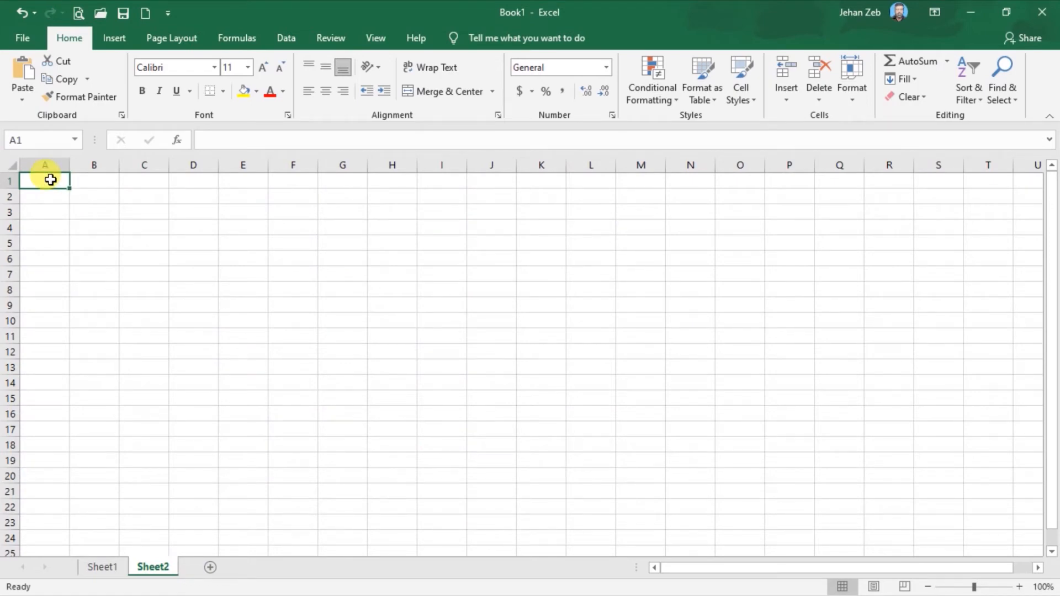
pyautogui.press('Return')
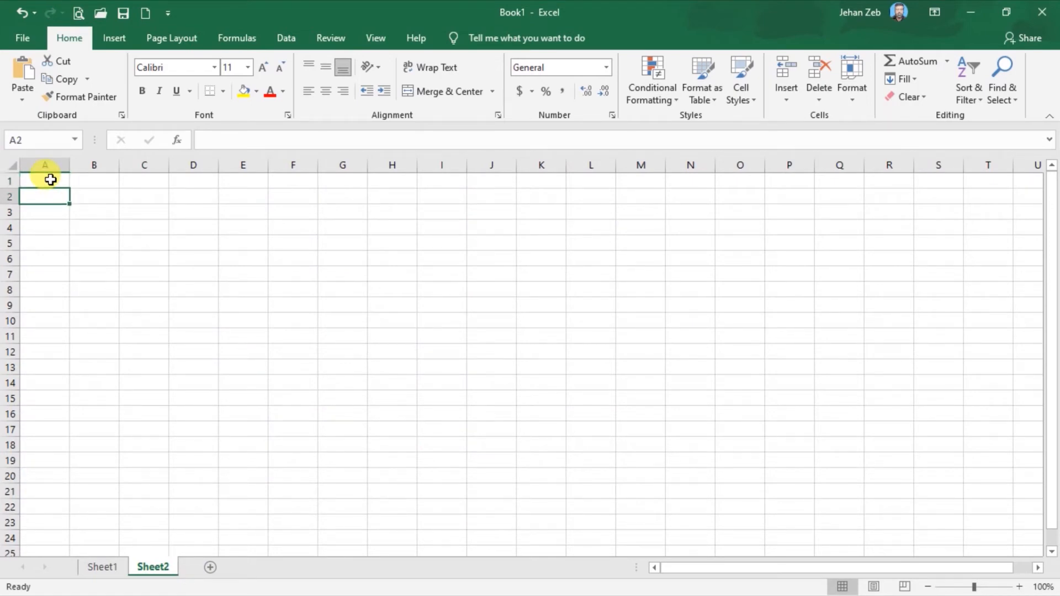
pyautogui.click(50, 179)
pyautogui.write('a')
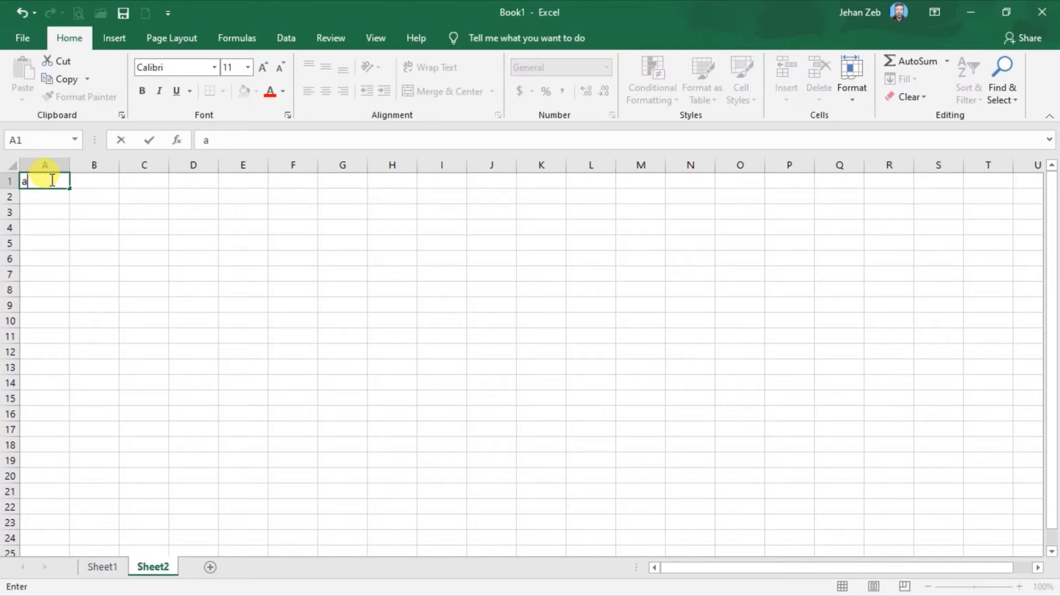
pyautogui.press('BackSpace')
pyautogui.write('A')
pyautogui.press('Return')
pyautogui.click(50, 179)
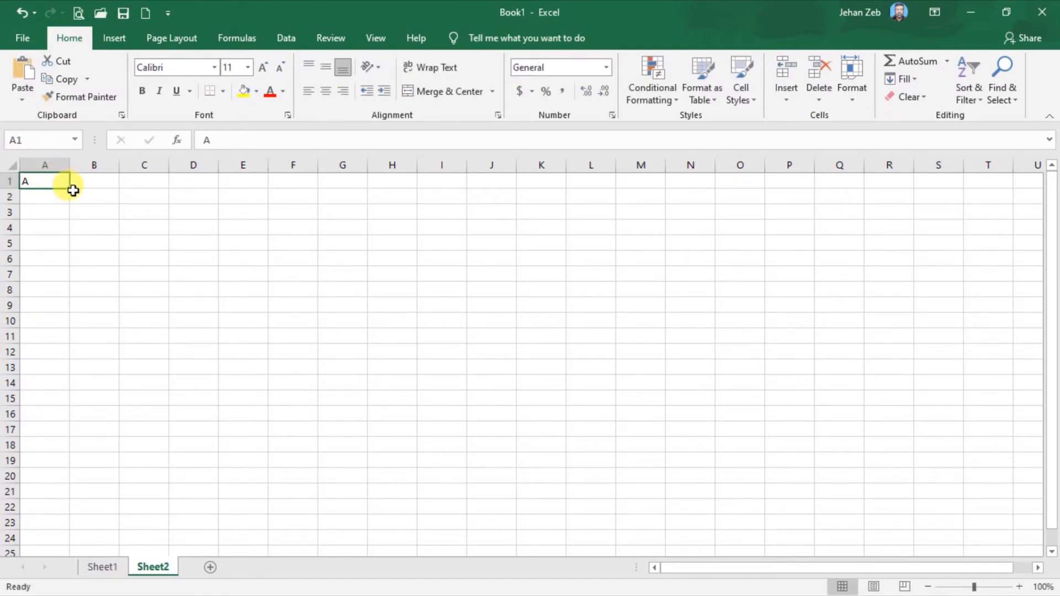
pyautogui.moveTo(70, 188); pyautogui.dragTo(64, 469)
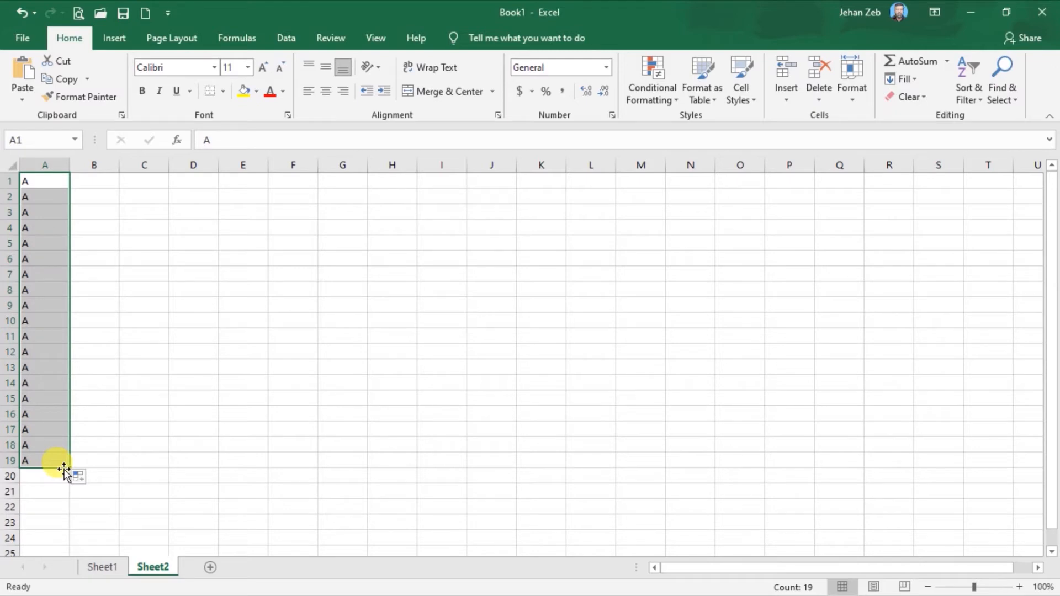
pyautogui.press('Delete')
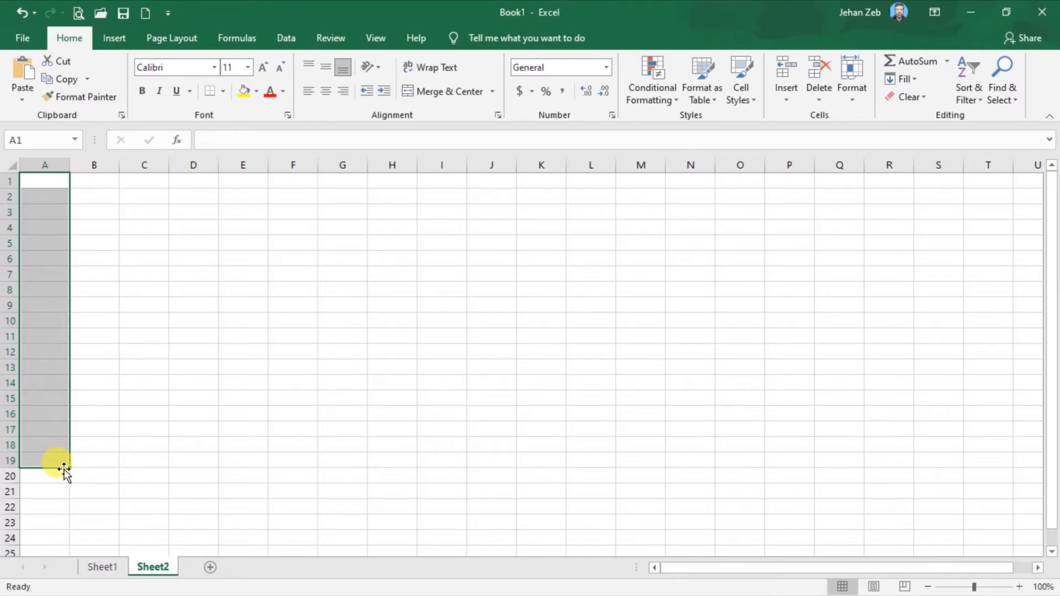
# Try extending the letters A and B entered in A1 and A2 down column A.
pyautogui.click(49, 179)
pyautogui.write('A')
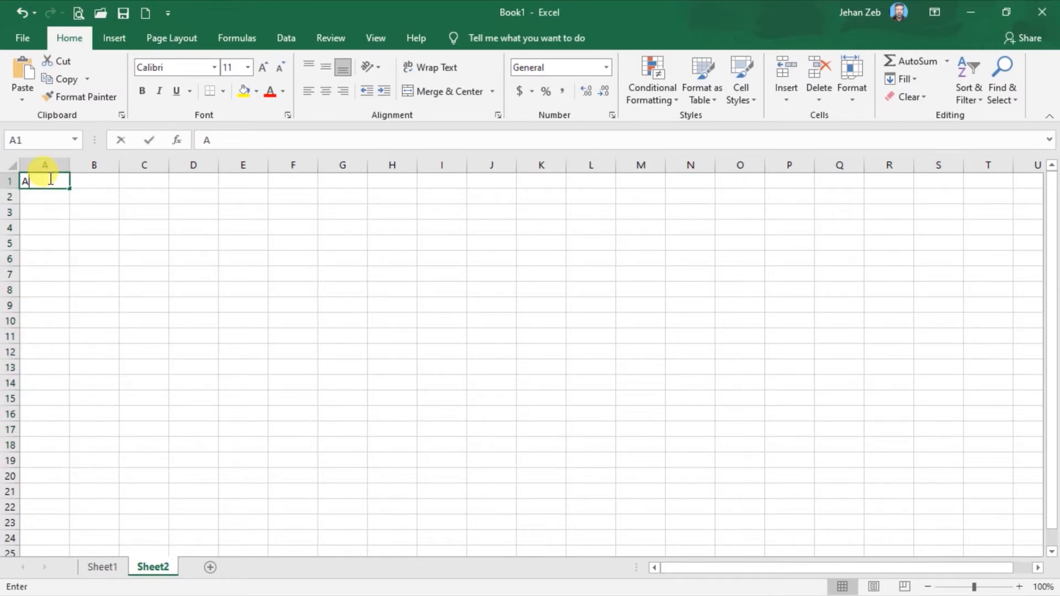
pyautogui.press('Return')
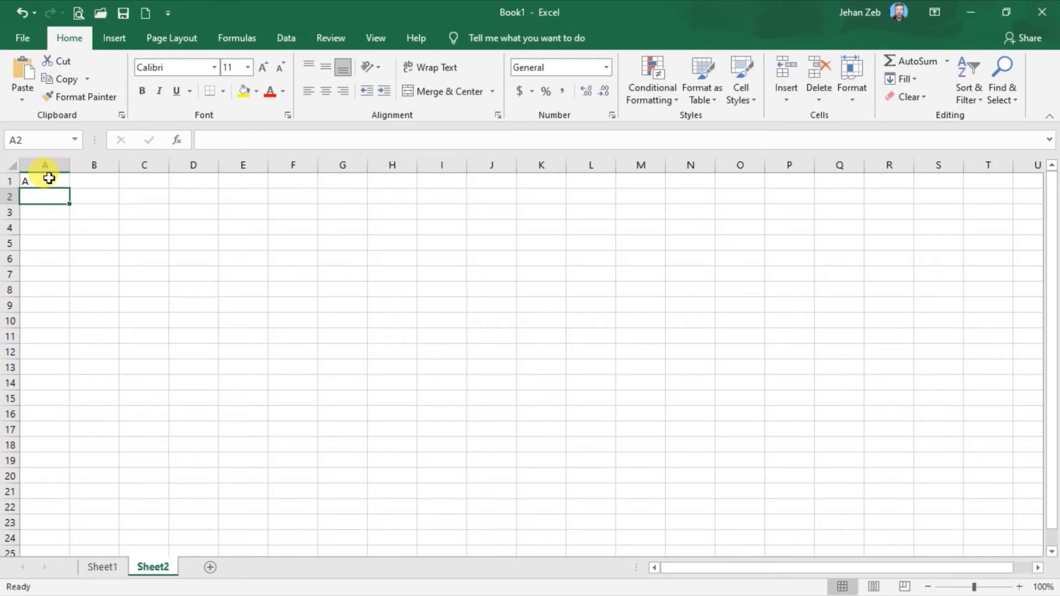
pyautogui.write('B')
pyautogui.click(37, 181)
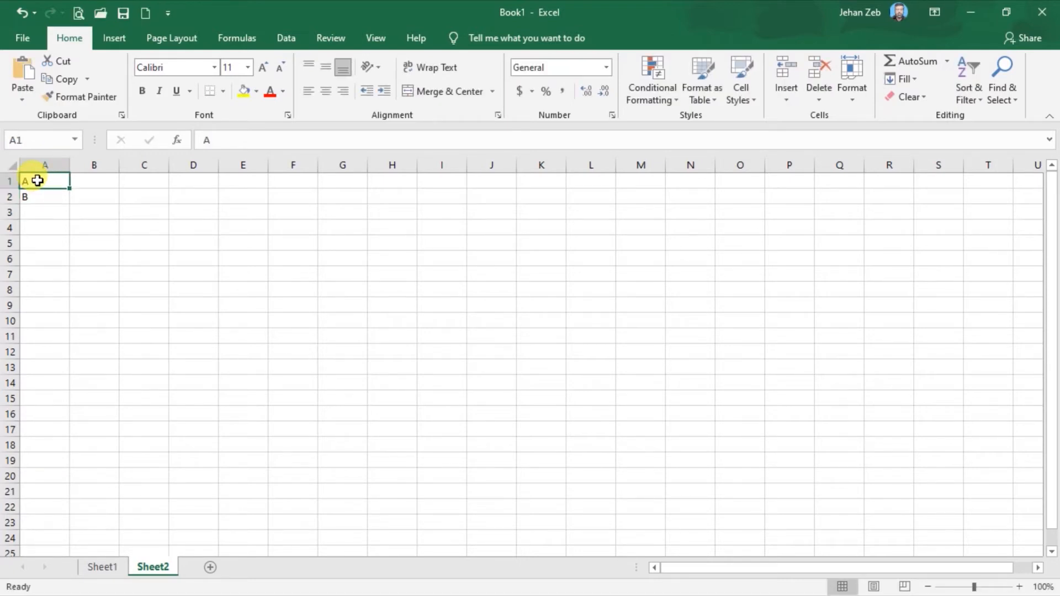
pyautogui.moveTo(37, 180); pyautogui.dragTo(66, 448)
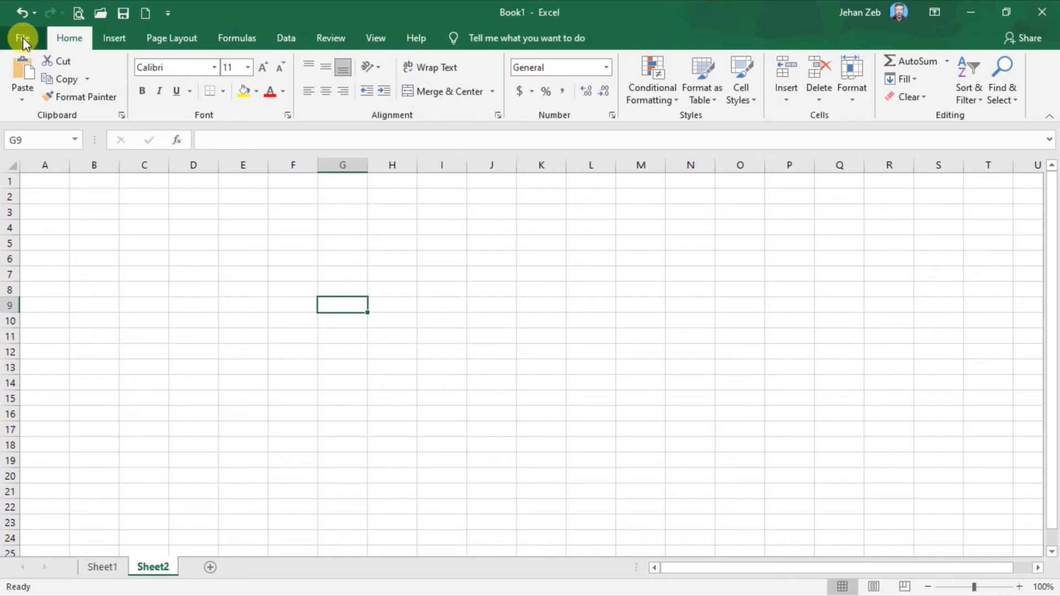
# Open the custom lists editor from the advanced Excel options.
pyautogui.click(22, 38)
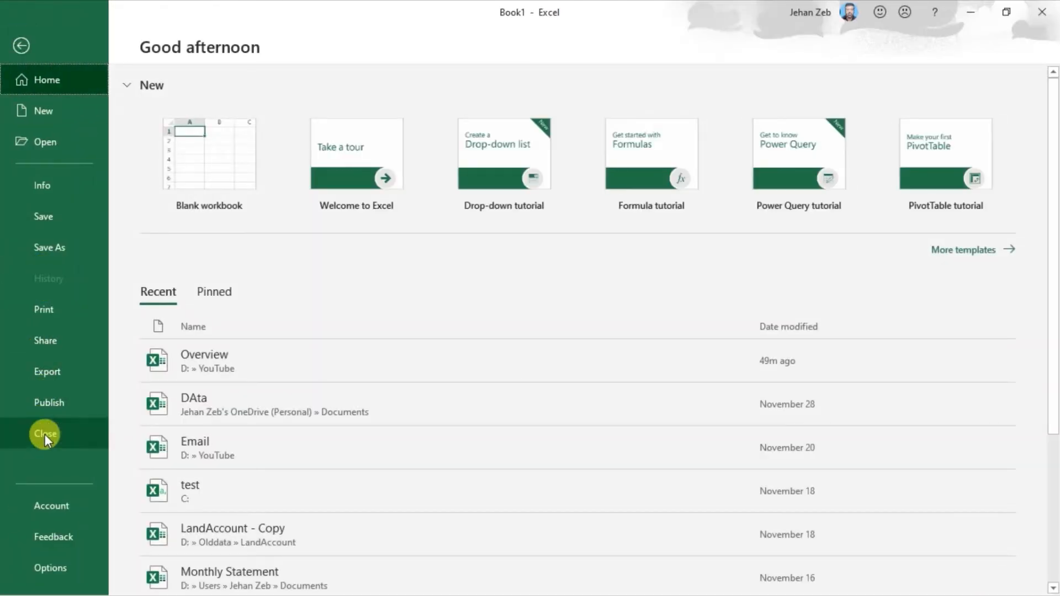
pyautogui.click(50, 569)
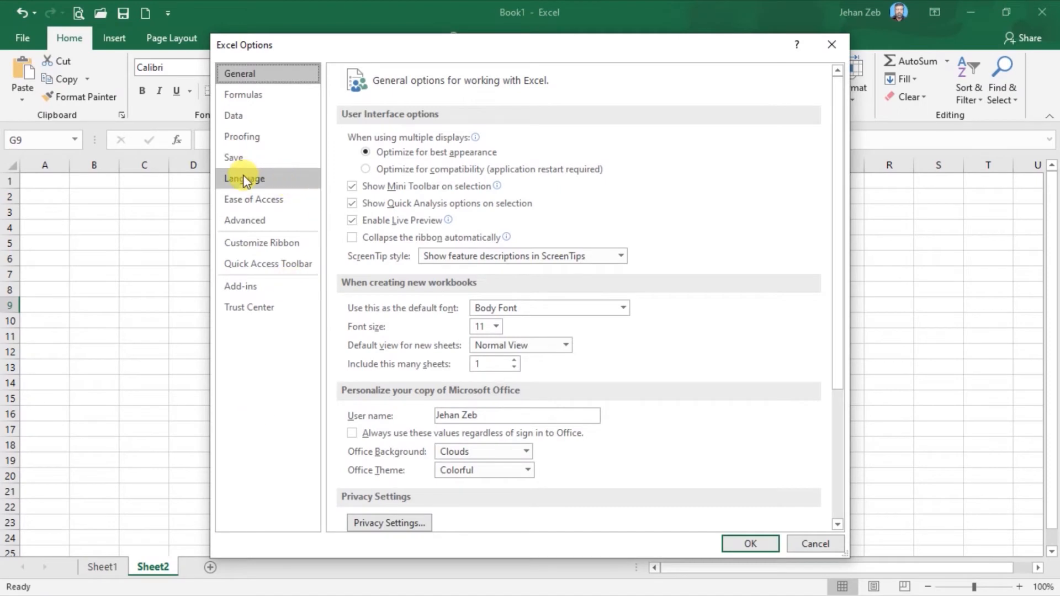
pyautogui.click(246, 224)
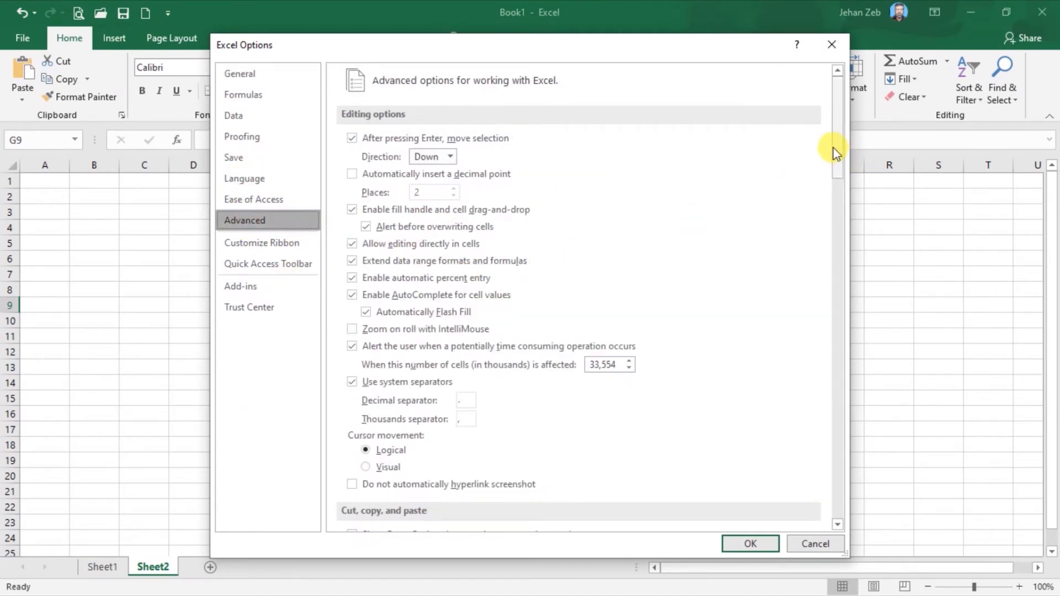
pyautogui.moveTo(833, 147); pyautogui.dragTo(797, 503)
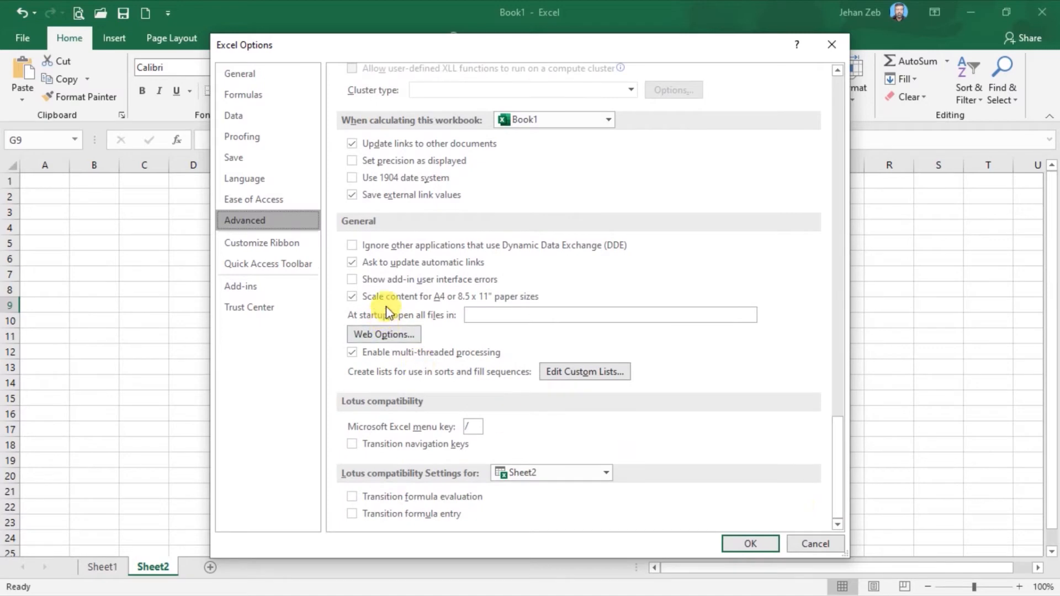
pyautogui.click(595, 373)
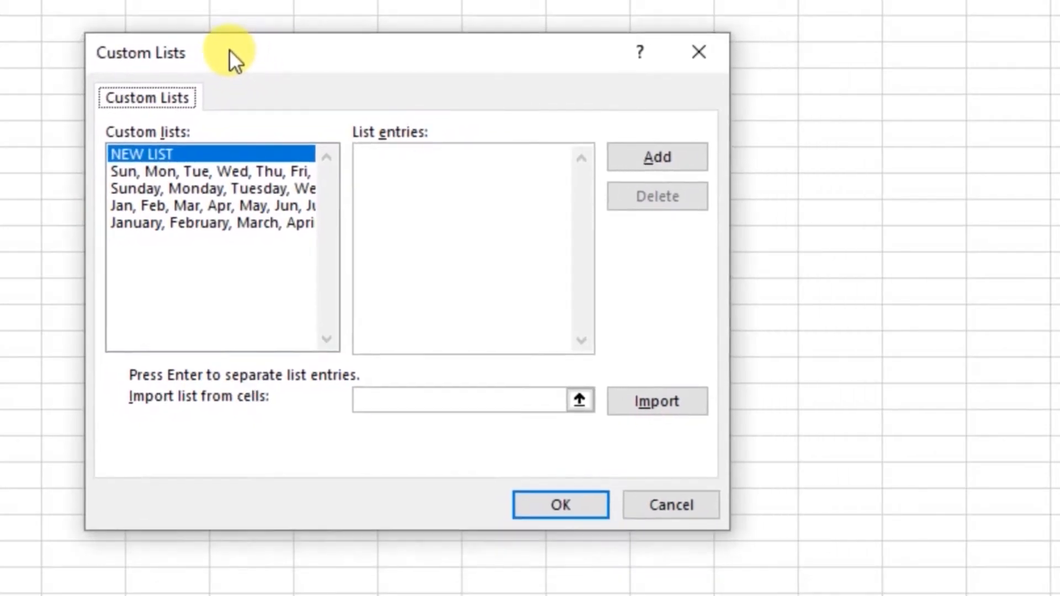
# Examine the entries of the built-in weekday and month lists, both short and full forms.
pyautogui.moveTo(196, 45); pyautogui.dragTo(194, 45)
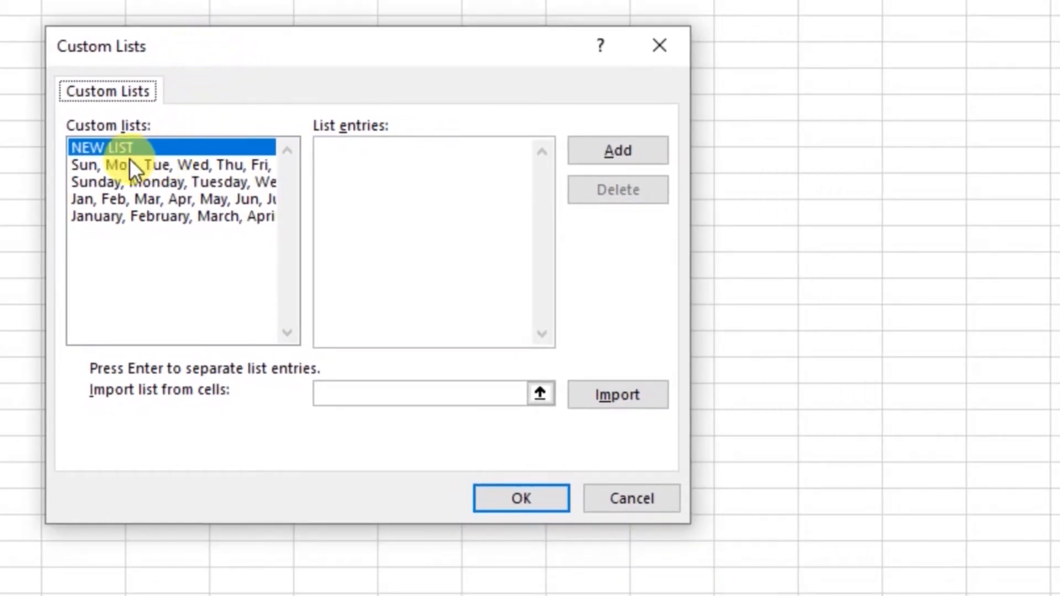
pyautogui.click(104, 164)
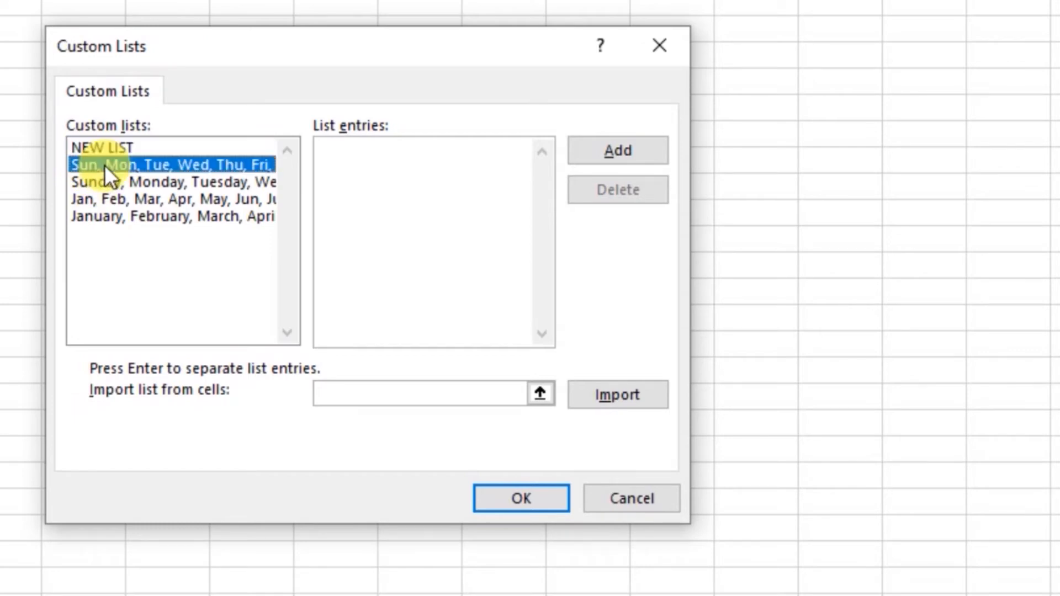
pyautogui.click(123, 185)
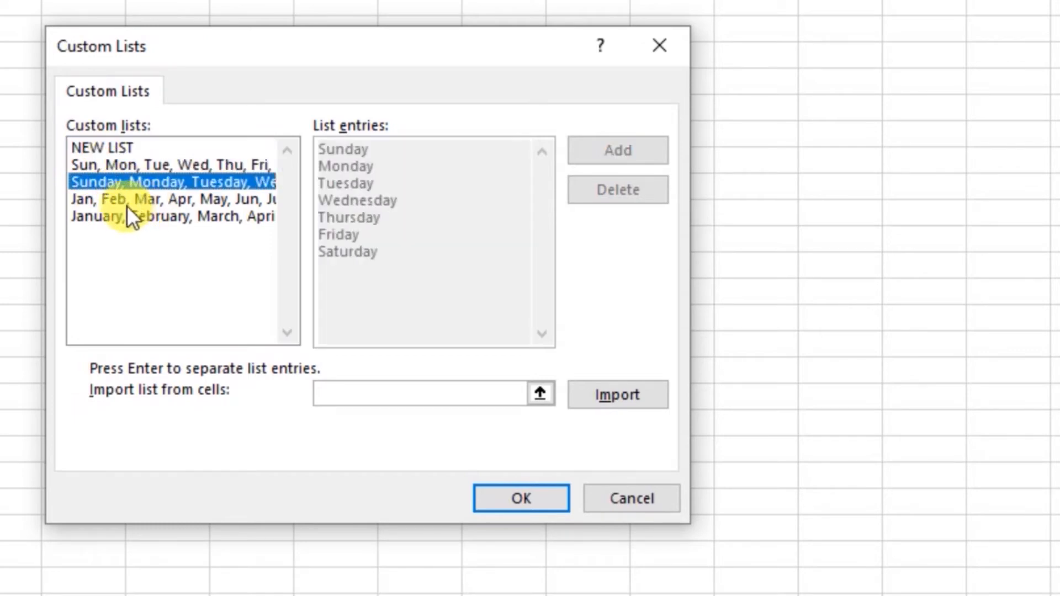
pyautogui.click(123, 199)
pyautogui.click(132, 217)
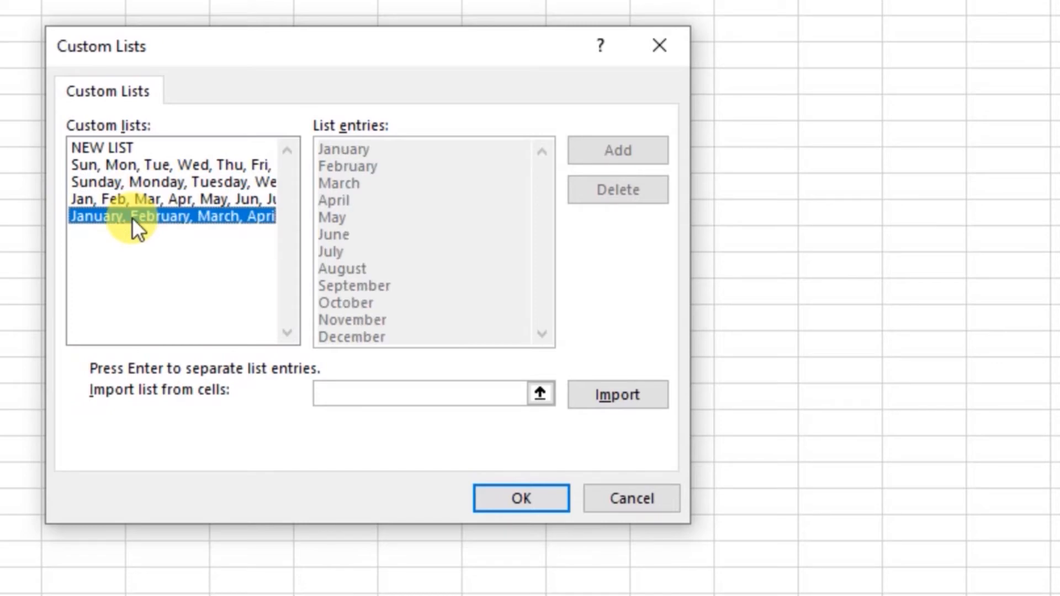
# Start a new custom list and enter five people's first names as separate entries.
pyautogui.click(118, 149)
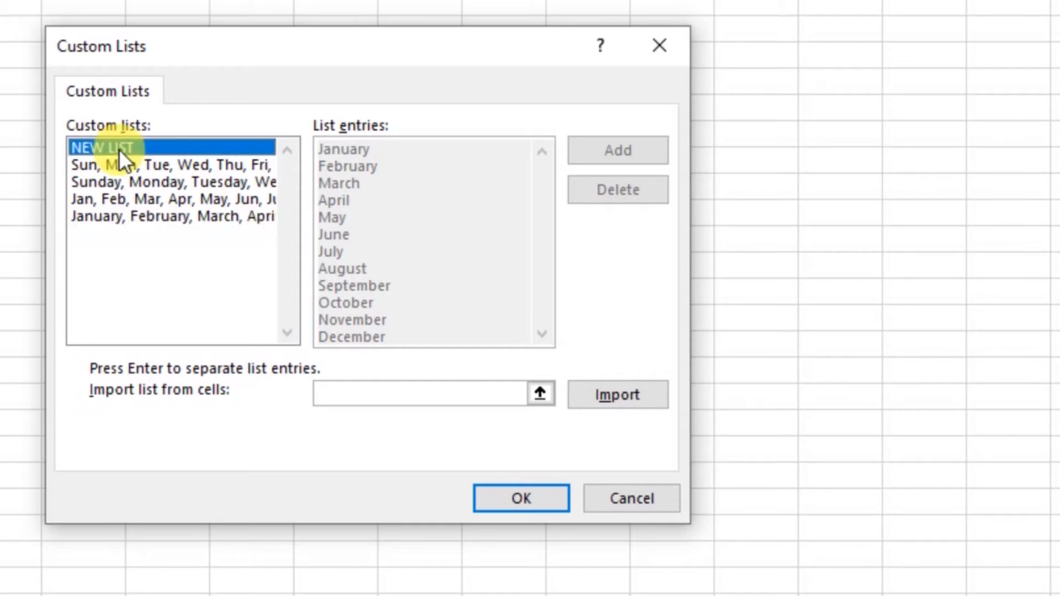
pyautogui.click(340, 146)
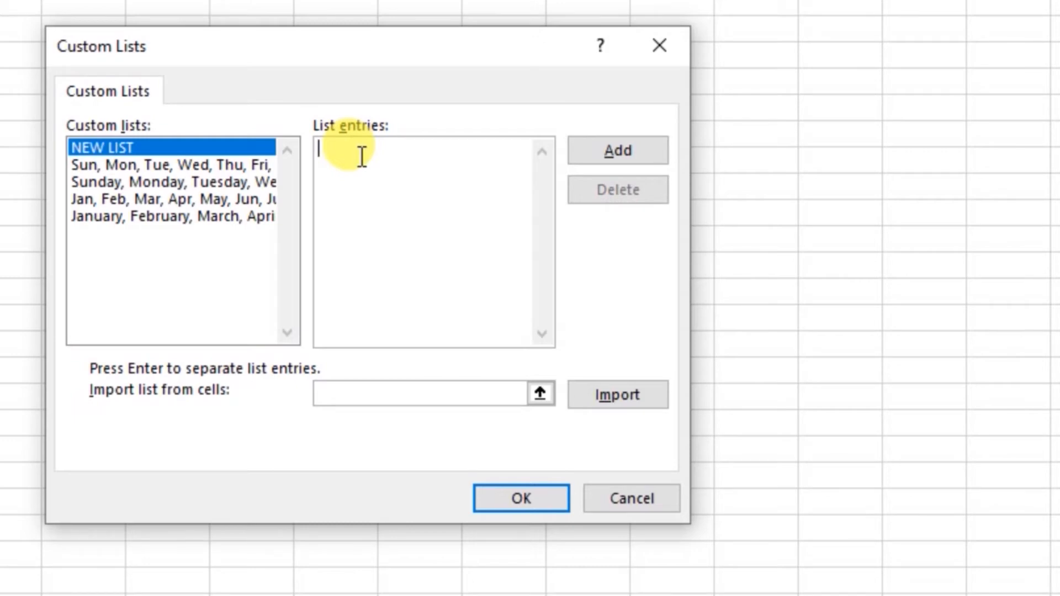
pyautogui.write('Imran B')
pyautogui.write('ilal ')
pyautogui.write('Naveed')
pyautogui.press('Return')
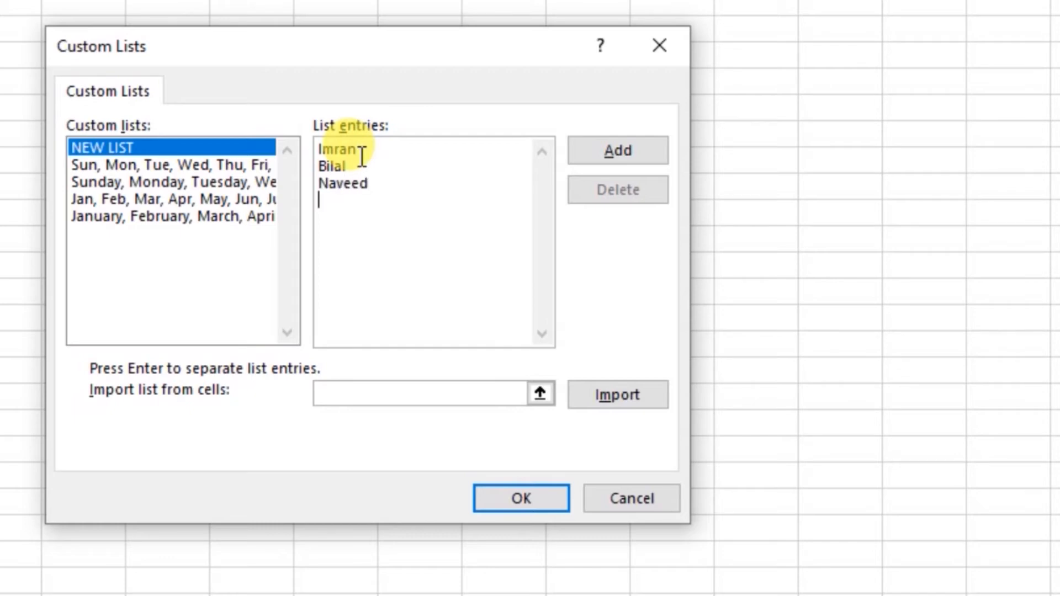
pyautogui.write('Asif')
pyautogui.press('Return')
pyautogui.write('Zeeshan')
pyautogui.press('Return')
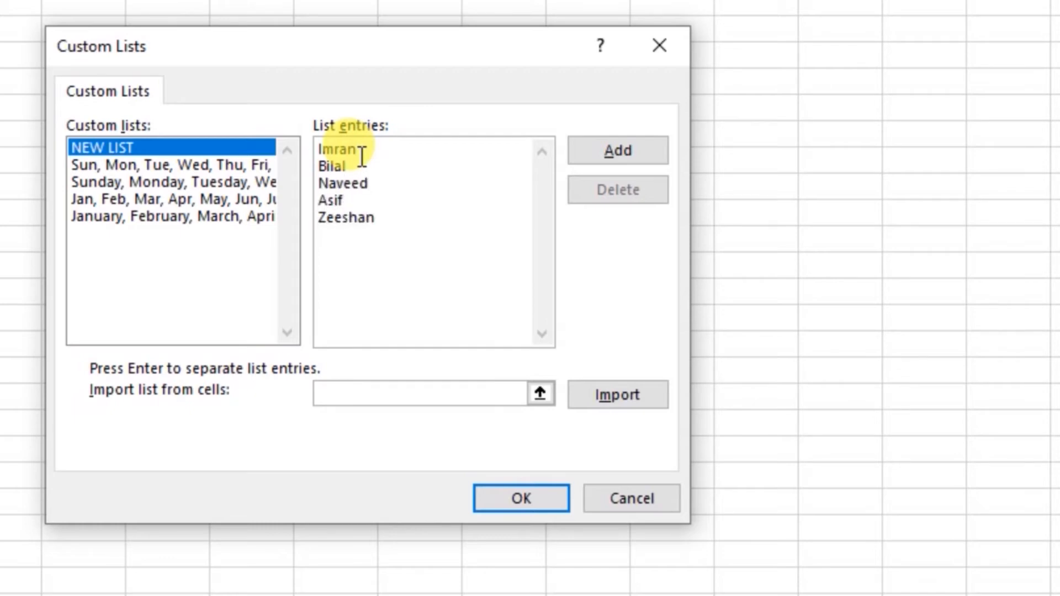
# Enter four more people's names in the new list, add it to the custom lists and accept the Excel options.
pyautogui.write('Waqar Ahmad')
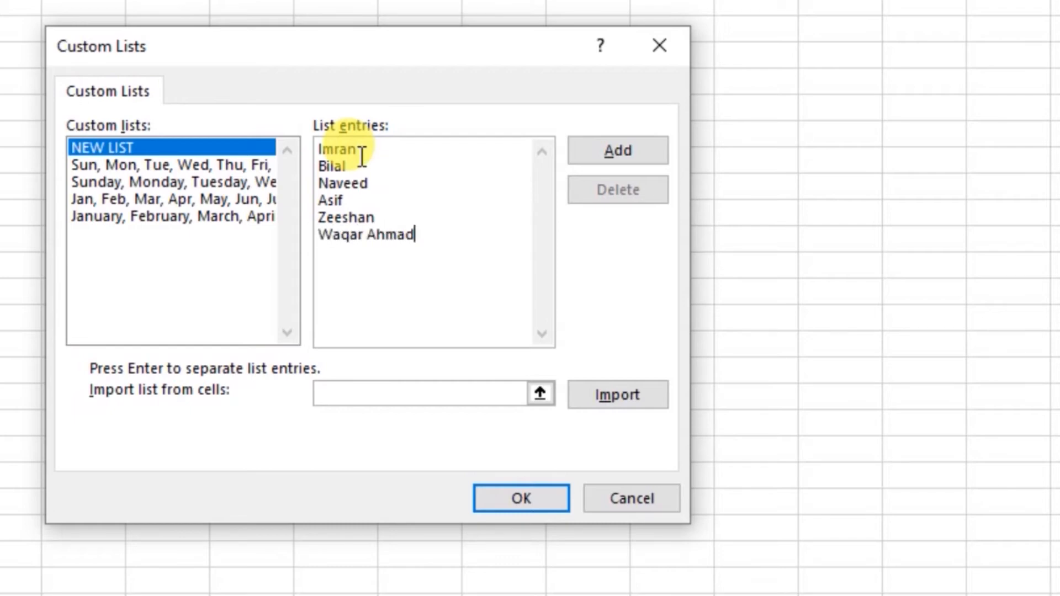
pyautogui.press('Return')
pyautogui.write('Asim Khan ')
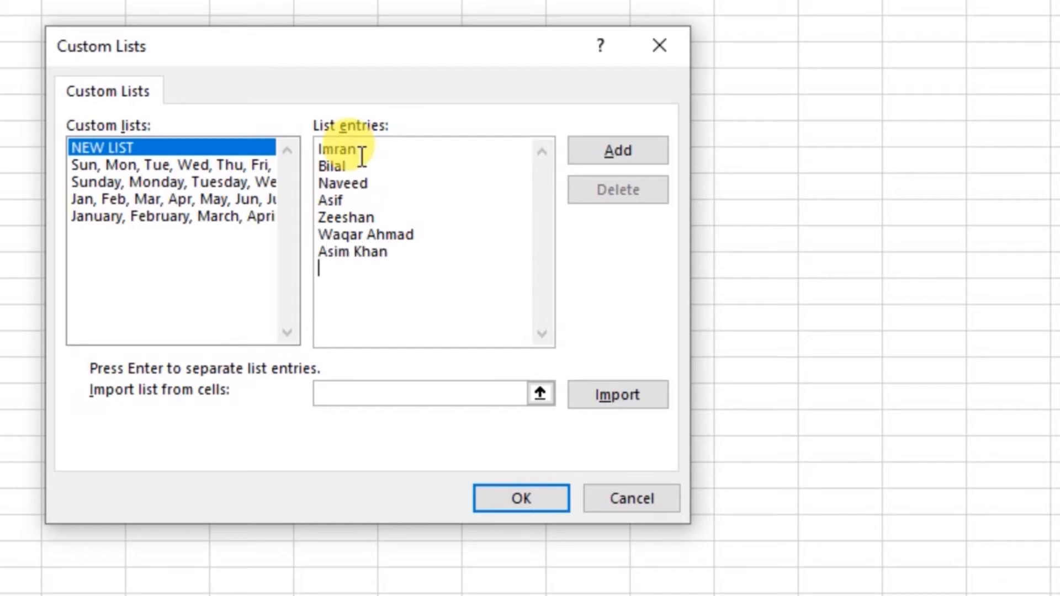
pyautogui.write('Wazir')
pyautogui.press('Return')
pyautogui.write('Kashif')
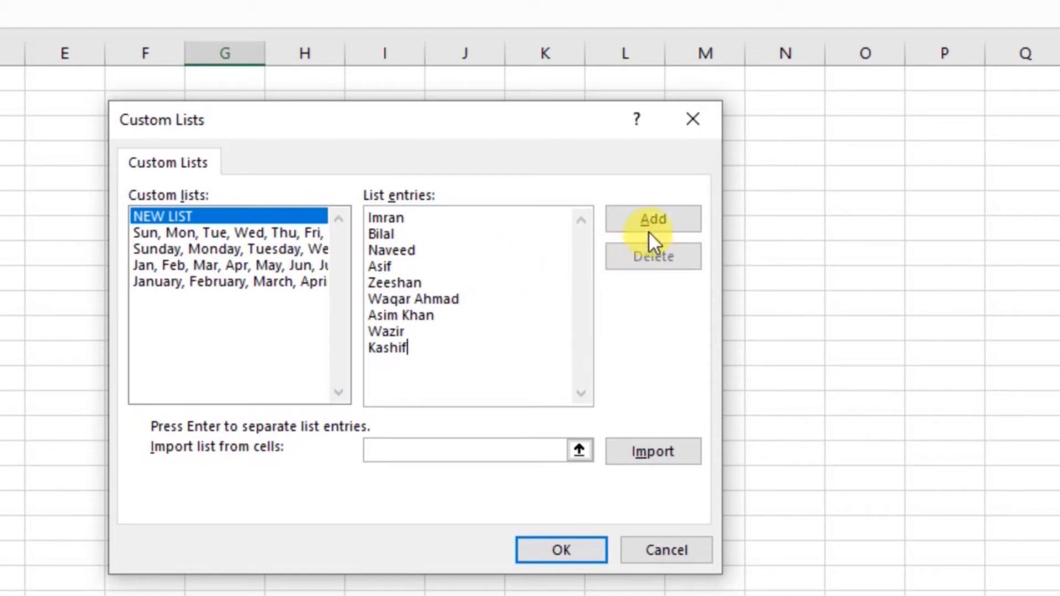
pyautogui.click(654, 216)
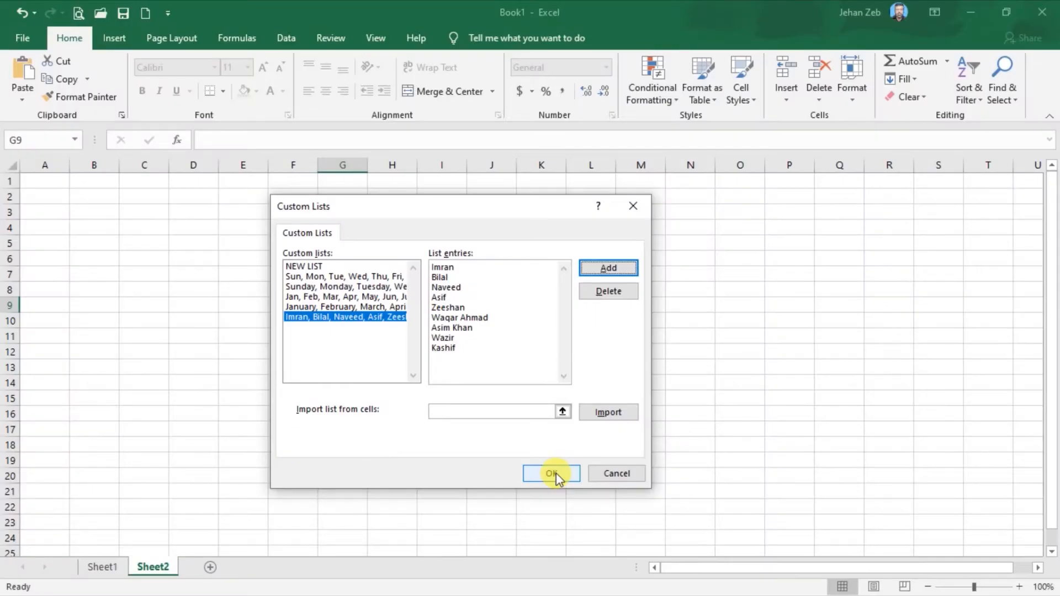
pyautogui.click(562, 550)
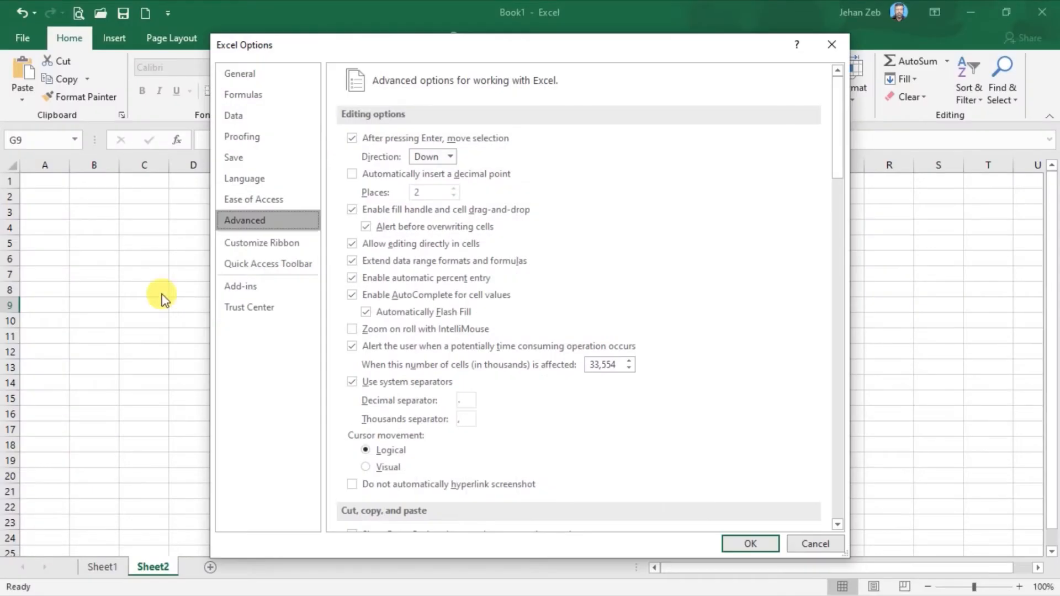
pyautogui.click(750, 544)
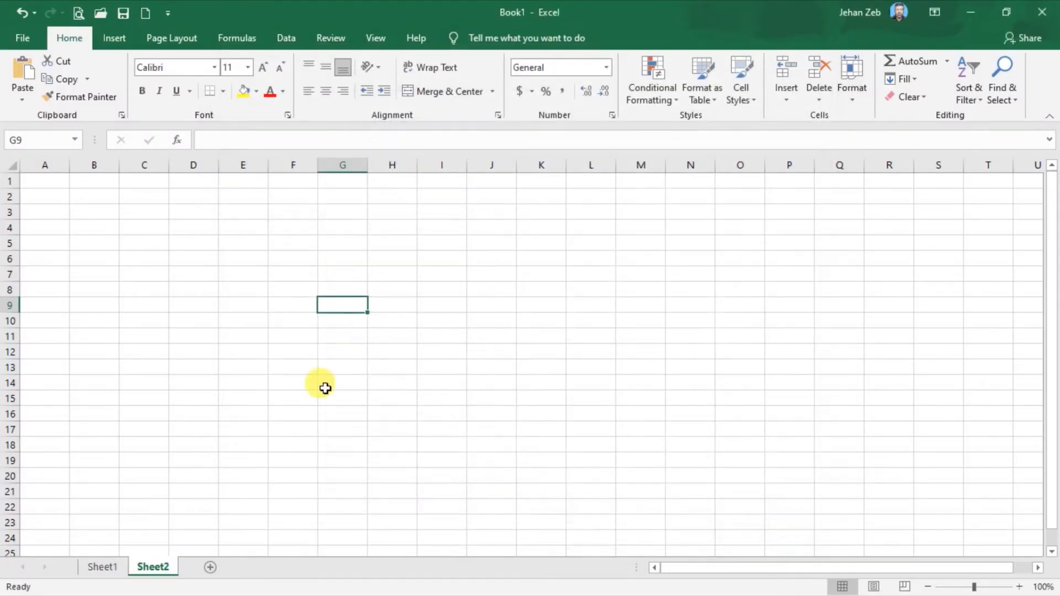
# Enter the custom list's second name in A1 and extend the name series down to A17.
pyautogui.click(39, 181)
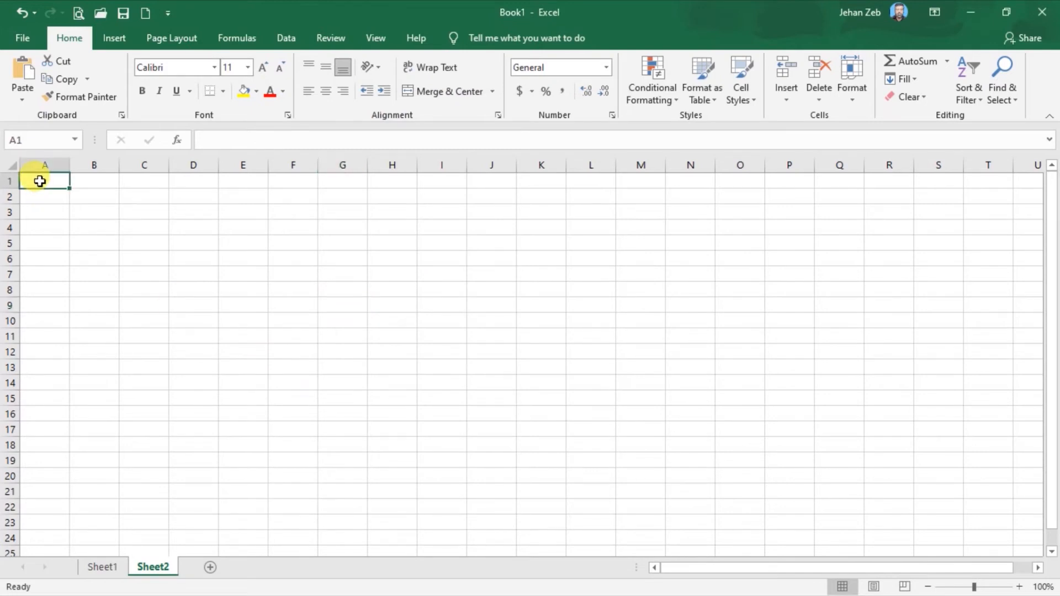
pyautogui.write('Bilal')
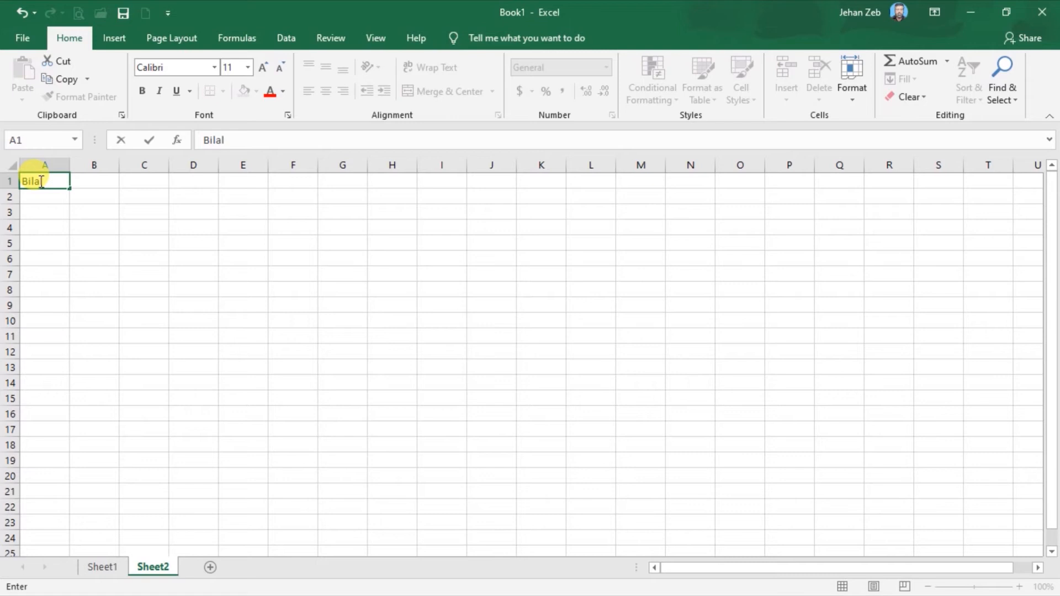
pyautogui.press('Return')
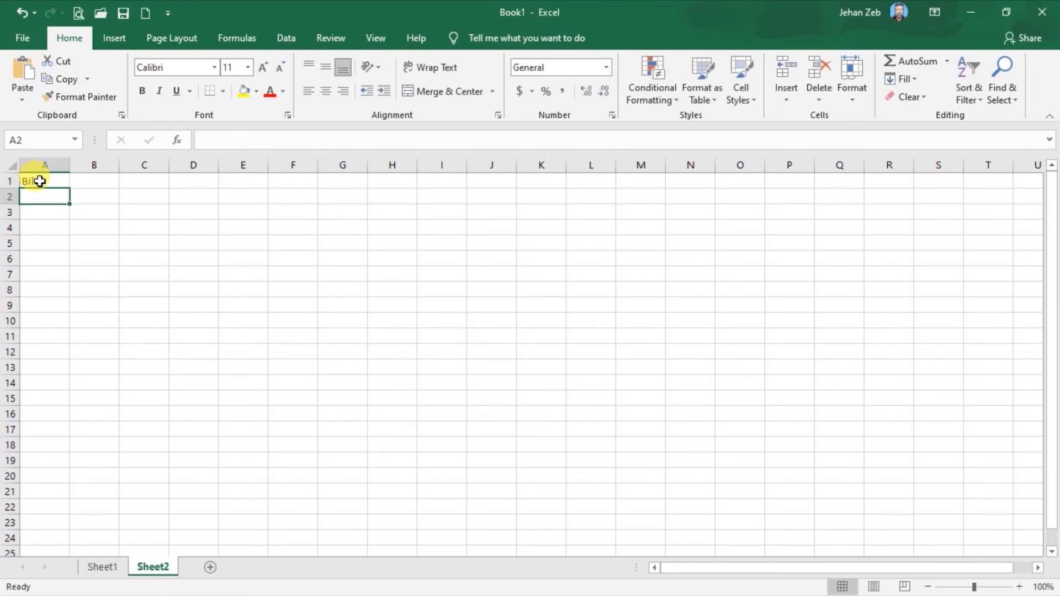
pyautogui.click(39, 181)
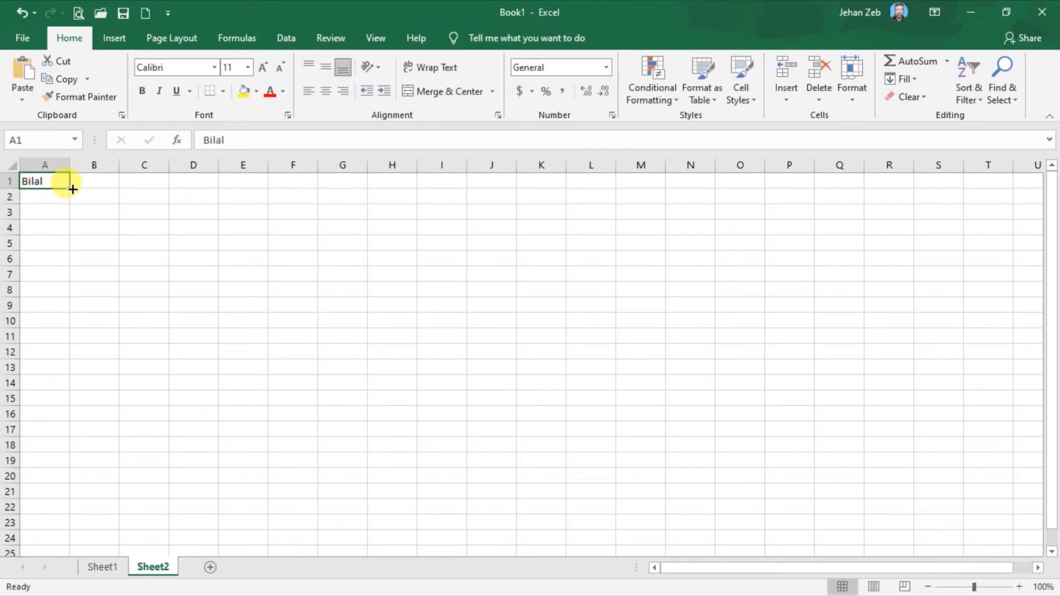
pyautogui.moveTo(72, 190); pyautogui.dragTo(74, 432)
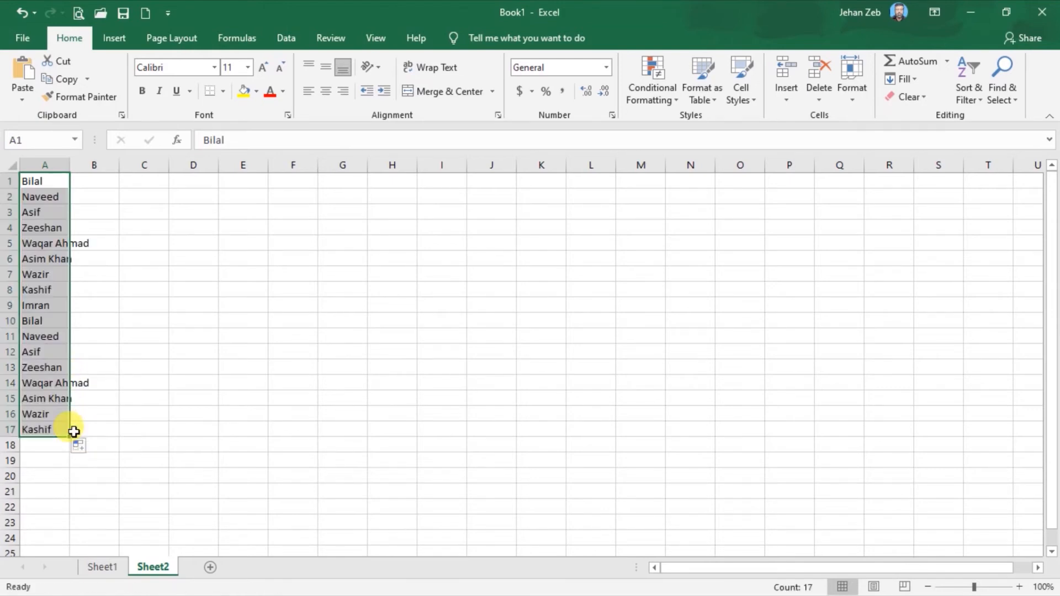
pyautogui.click(1019, 587)
pyautogui.click(1019, 587)
pyautogui.click(1019, 587)
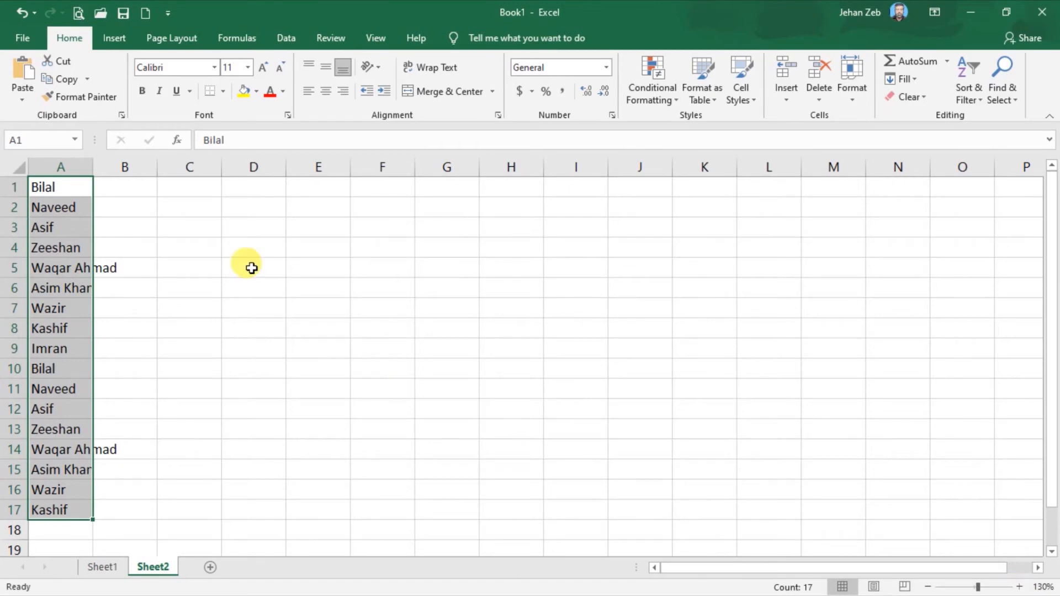
# Autofit column A's width to the names it contains.
pyautogui.moveTo(96, 162); pyautogui.dragTo(97, 162)
pyautogui.doubleClick(97, 162)
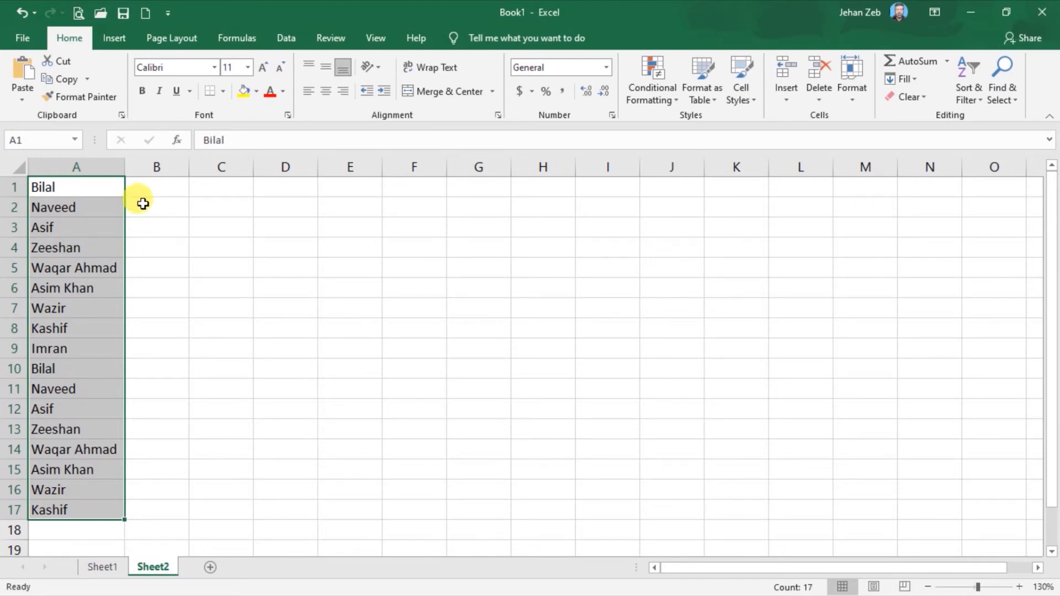
# Enter the custom list's fourth name in B1, extend the series down to B8 and autofit column B.
pyautogui.moveTo(148, 185)
pyautogui.mouseDown()
pyautogui.moveTo(92, 195)
pyautogui.moveTo(64, 213)
pyautogui.moveTo(147, 182)
pyautogui.mouseUp()
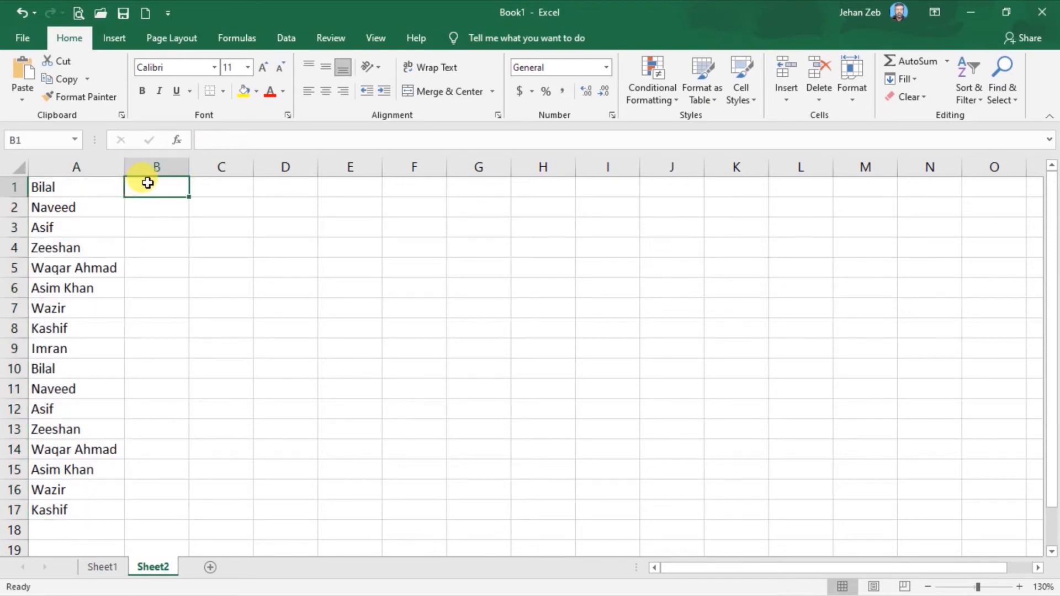
pyautogui.write('Asif')
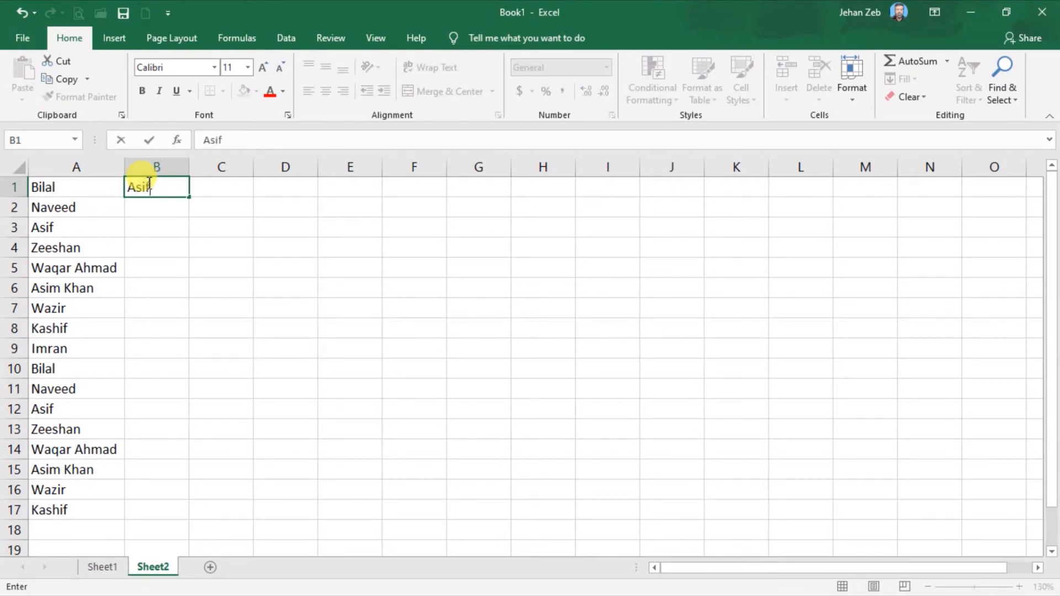
pyautogui.press('Return')
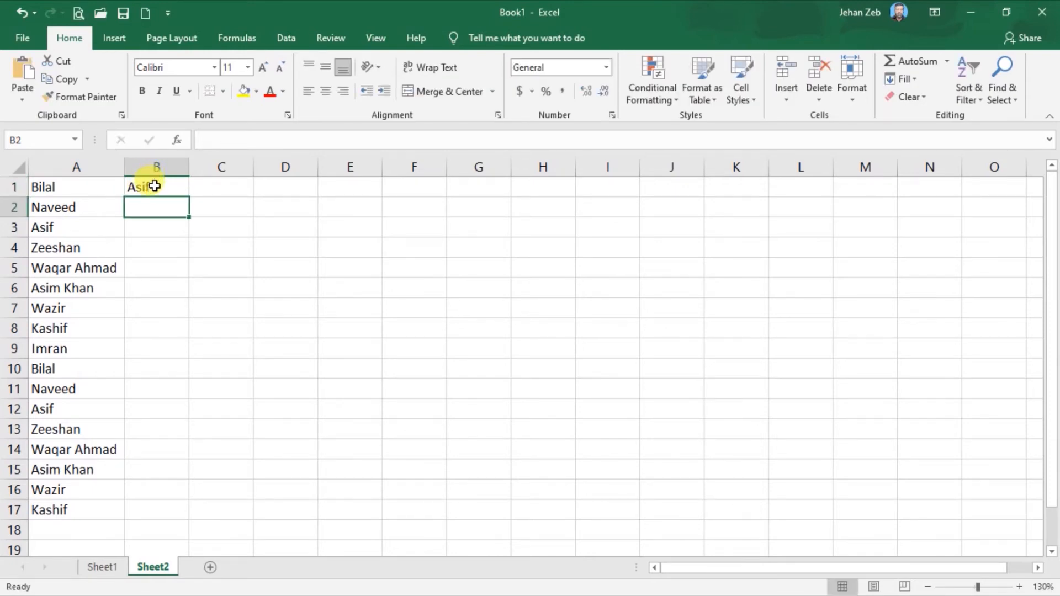
pyautogui.click(152, 183)
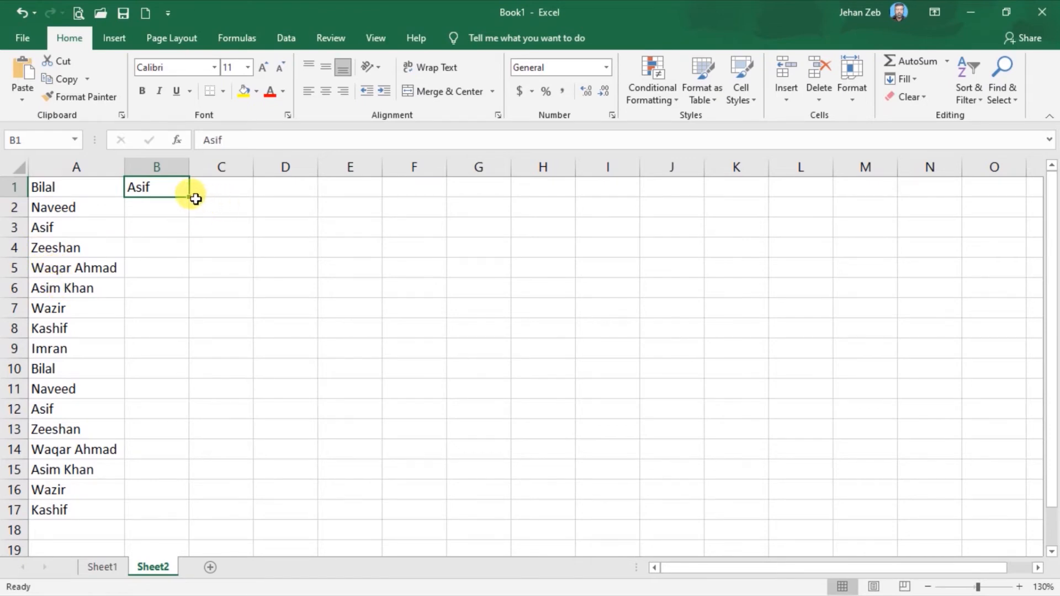
pyautogui.moveTo(191, 198); pyautogui.dragTo(197, 332)
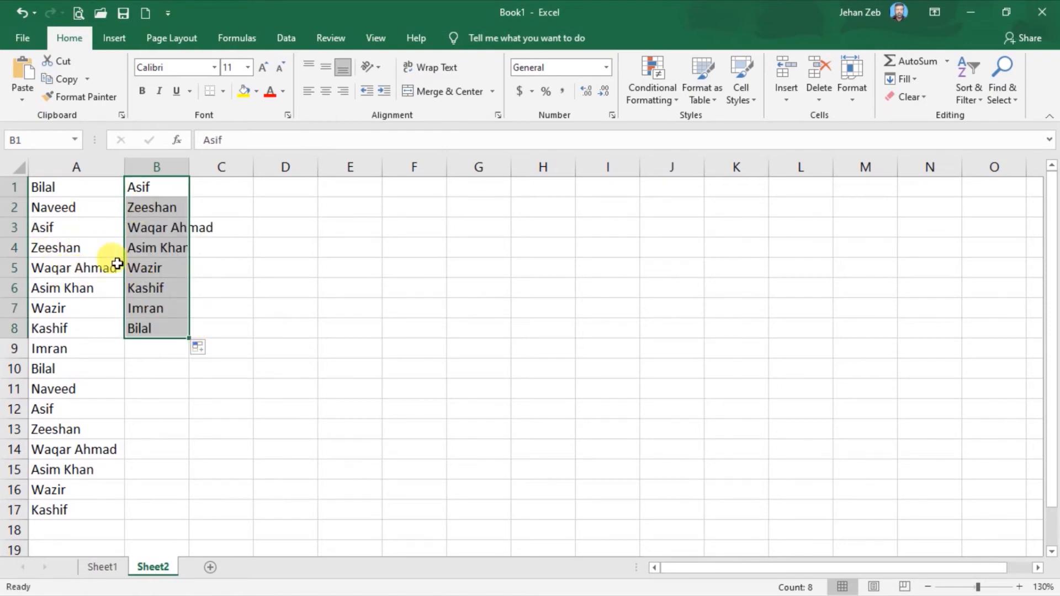
pyautogui.doubleClick(191, 168)
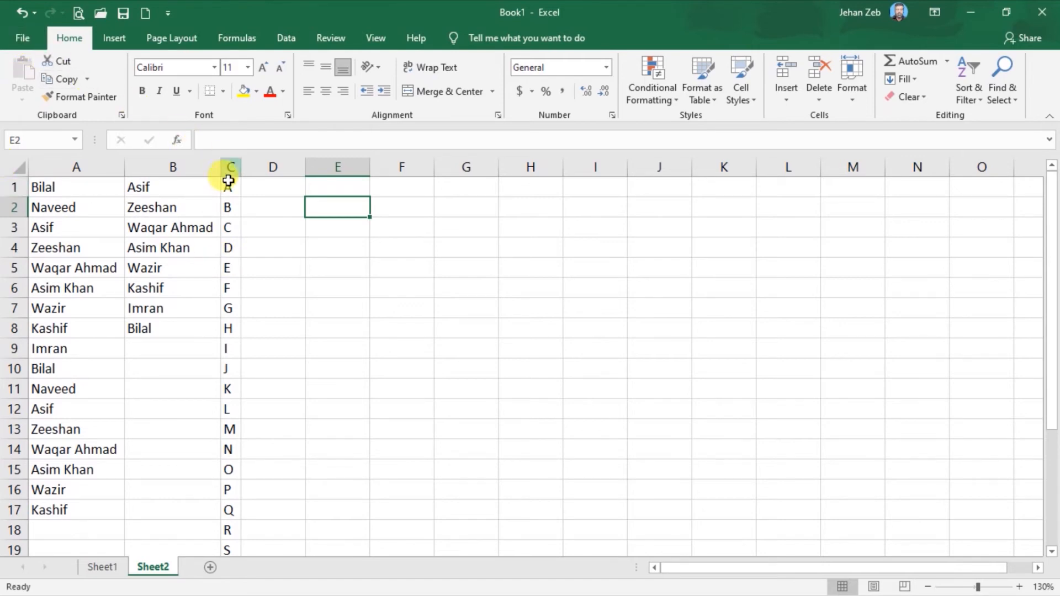
# Open the custom lists editor from the advanced Excel options.
pyautogui.click(27, 38)
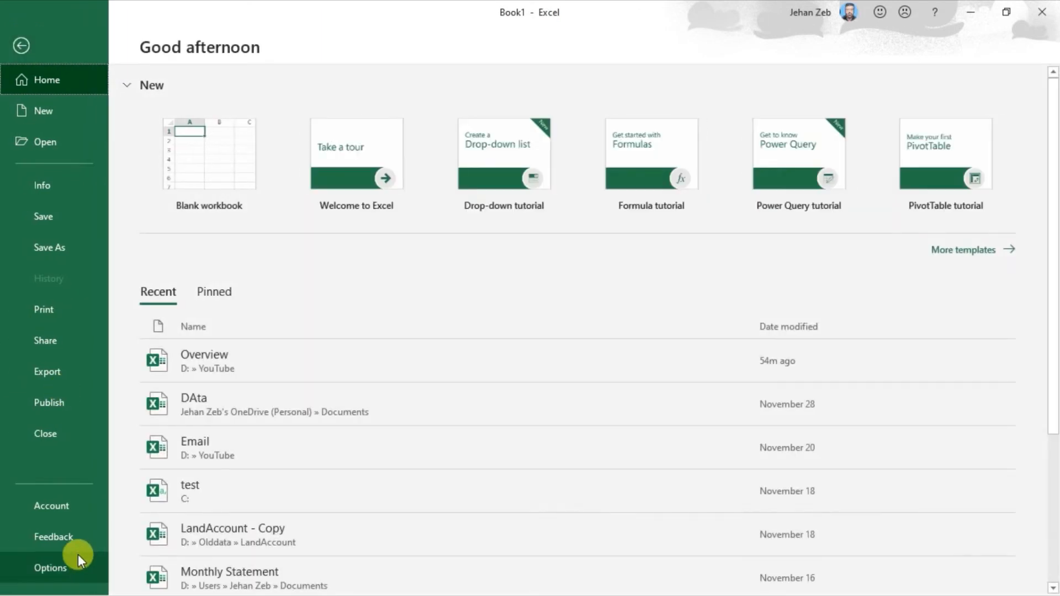
pyautogui.click(63, 572)
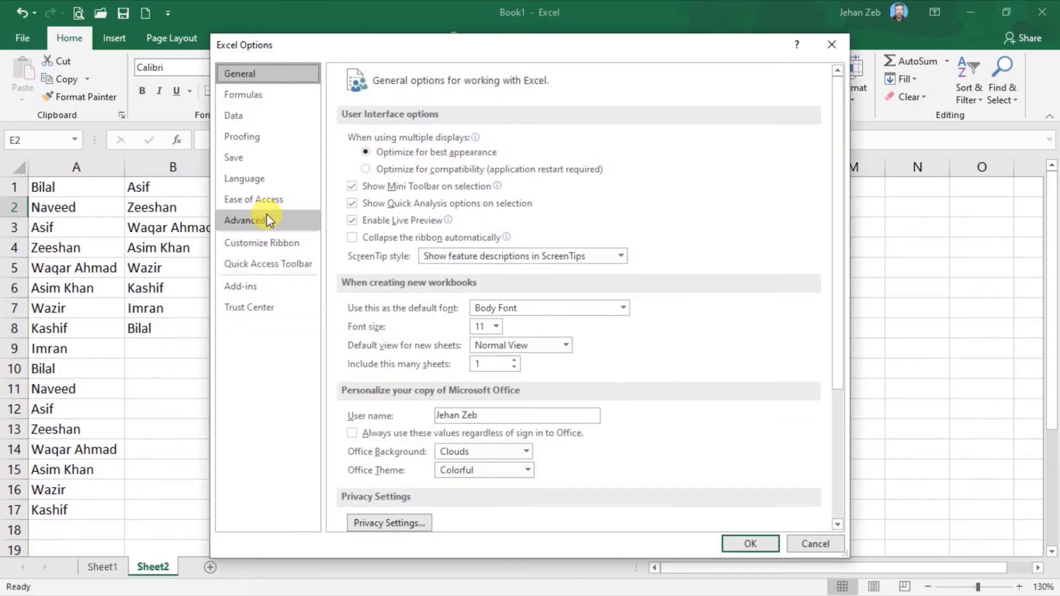
pyautogui.click(265, 222)
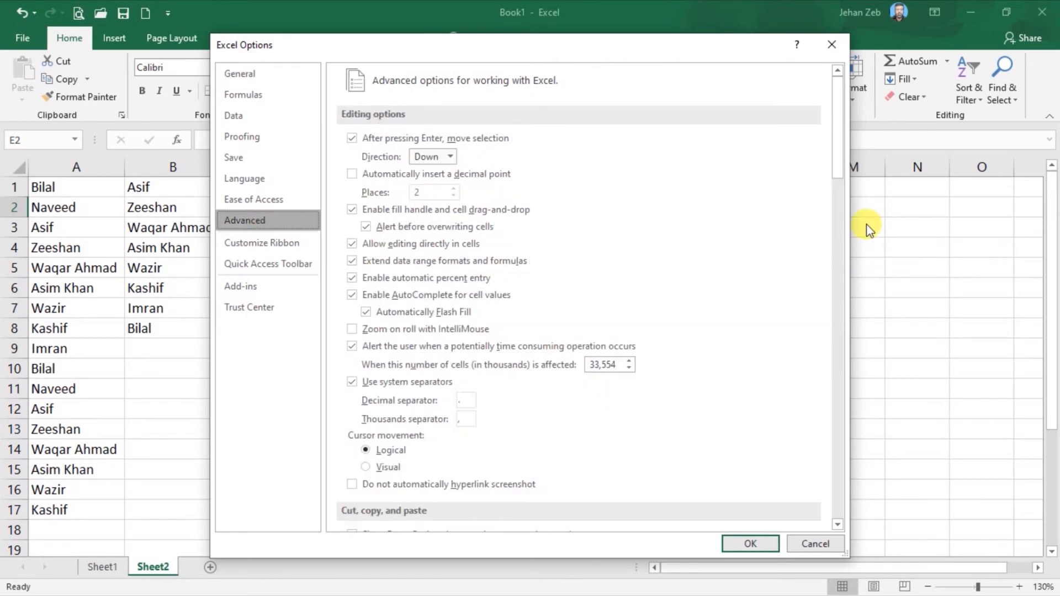
pyautogui.moveTo(840, 169); pyautogui.dragTo(883, 501)
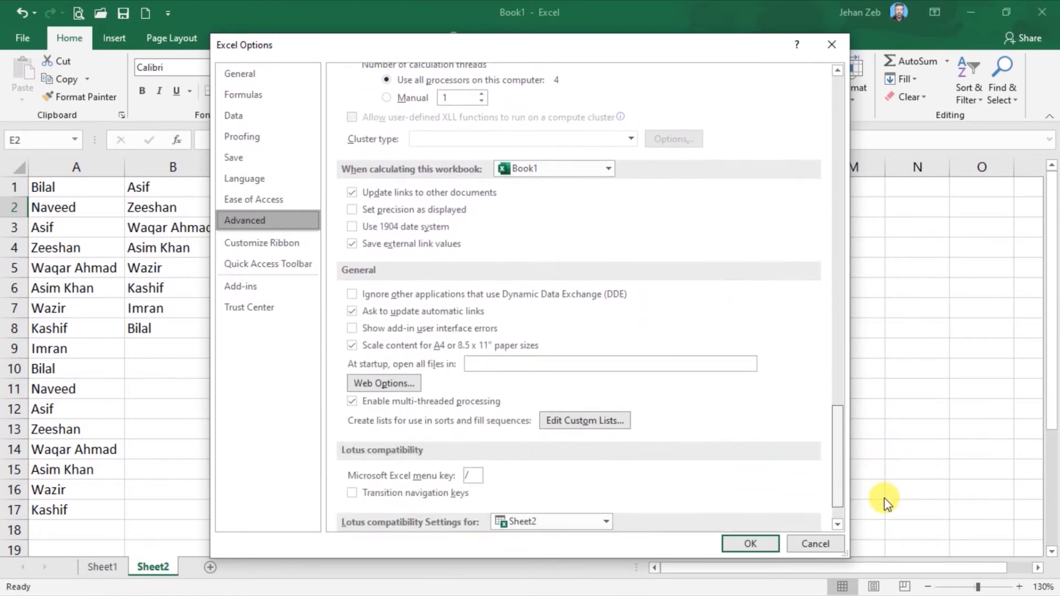
pyautogui.click(599, 422)
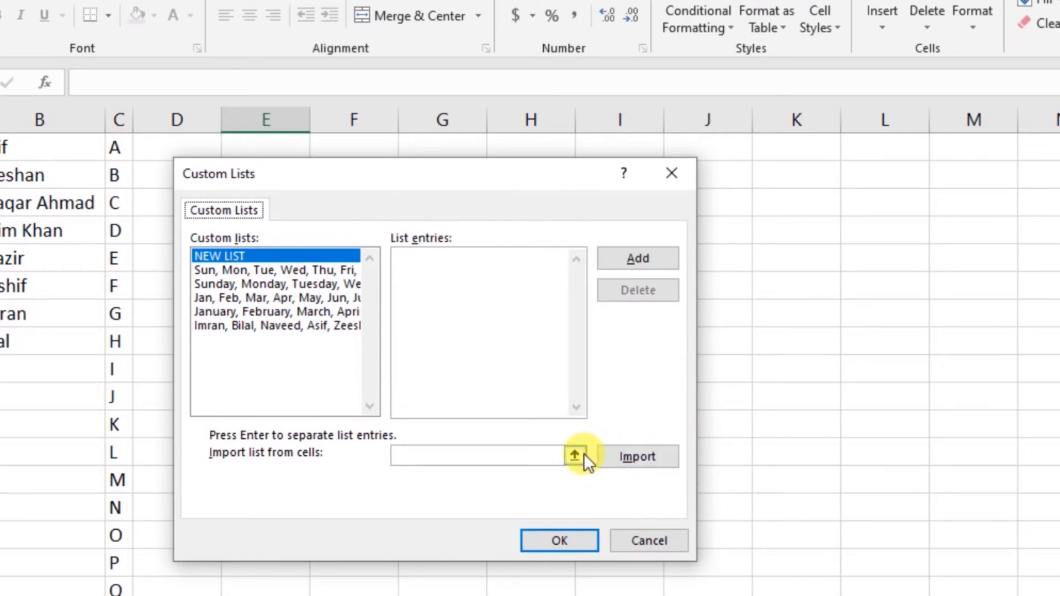
# Import the letters in C1:C26 as a new custom list and accept the Excel options.
pyautogui.click(574, 456)
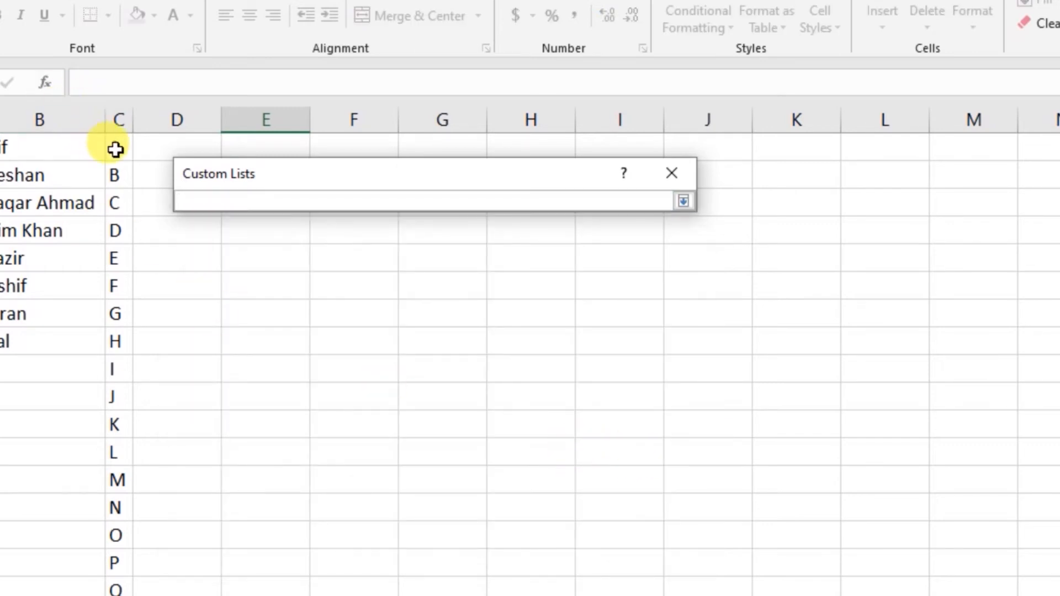
pyautogui.click(116, 151)
pyautogui.moveTo(117, 152); pyautogui.dragTo(111, 580)
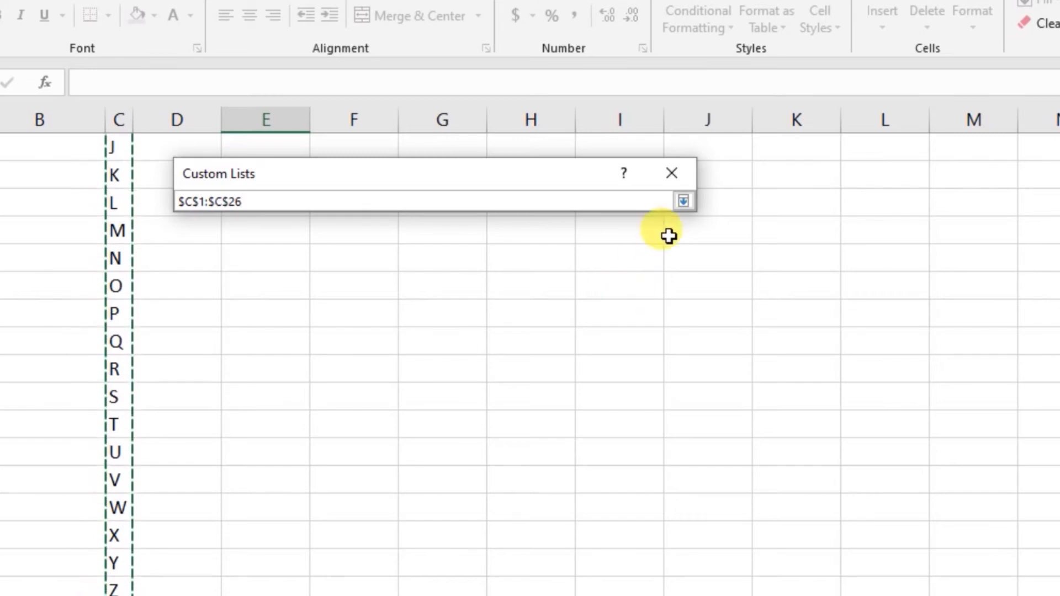
pyautogui.click(685, 199)
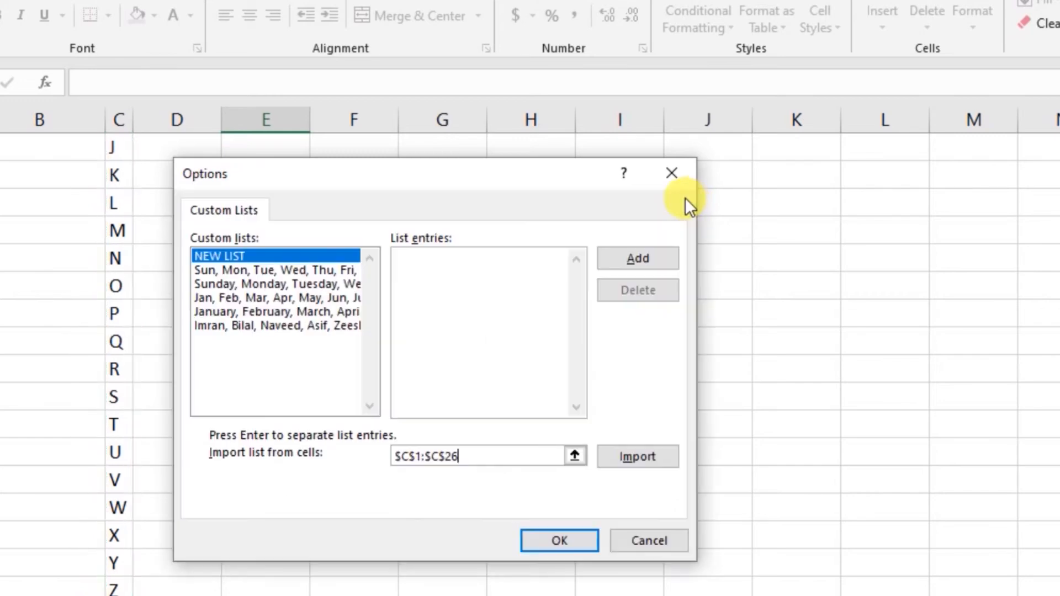
pyautogui.click(636, 456)
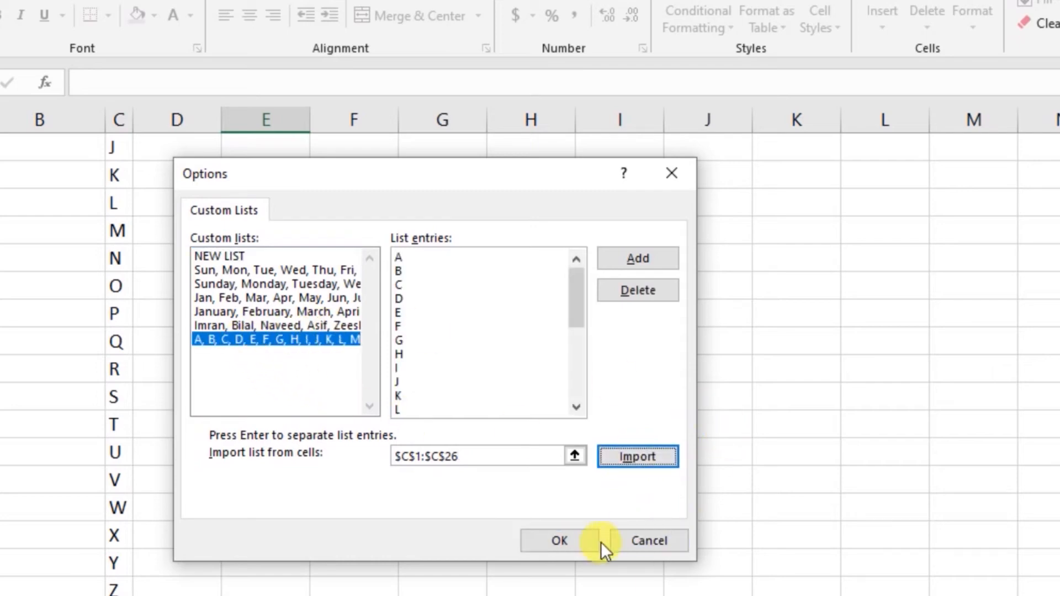
pyautogui.click(558, 546)
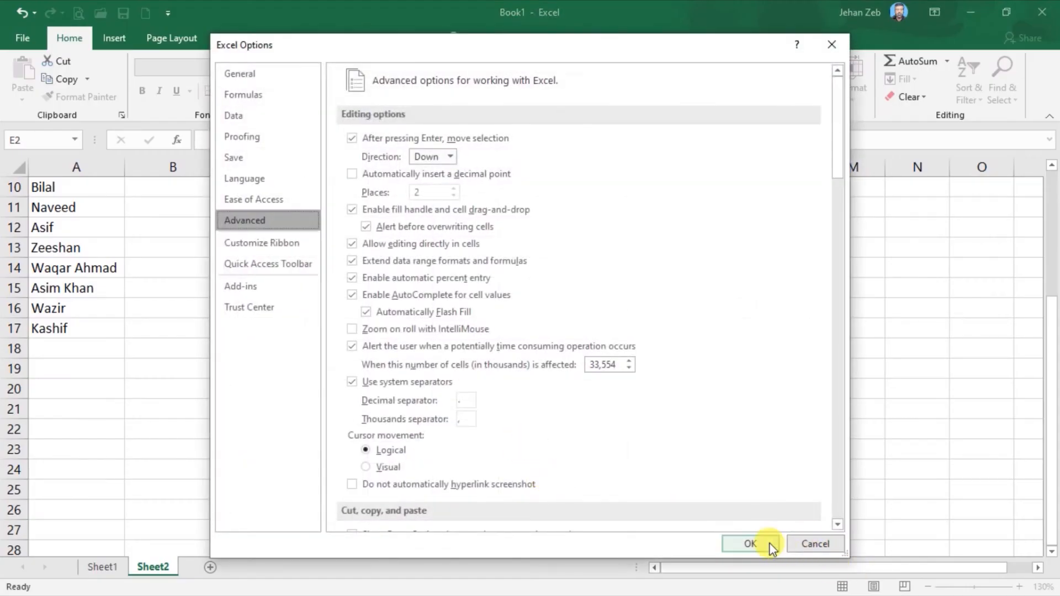
pyautogui.click(753, 544)
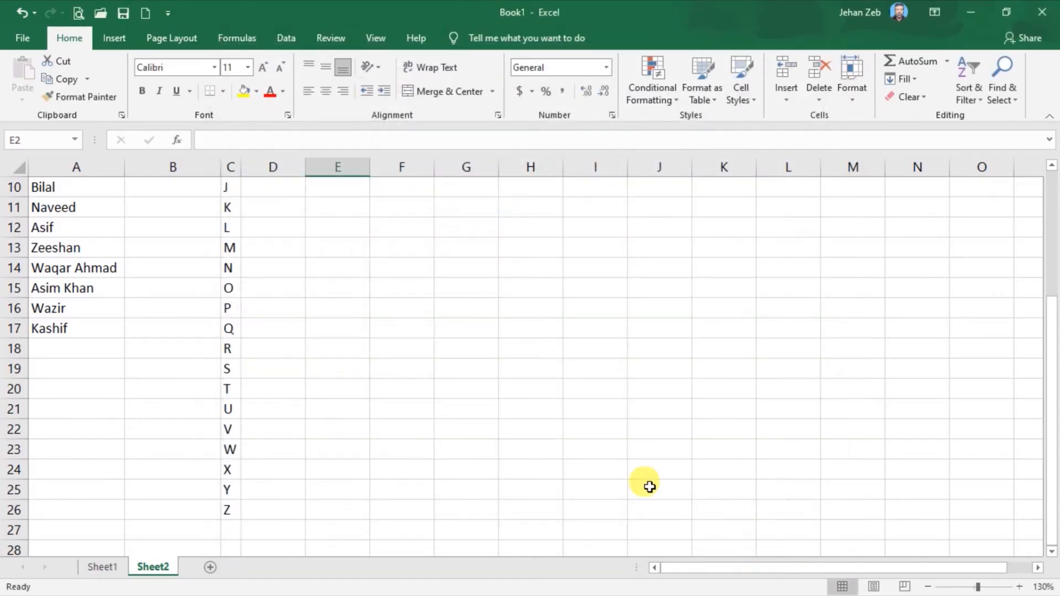
# Enter K in E13 and extend the letter series down column E.
pyautogui.click(340, 205)
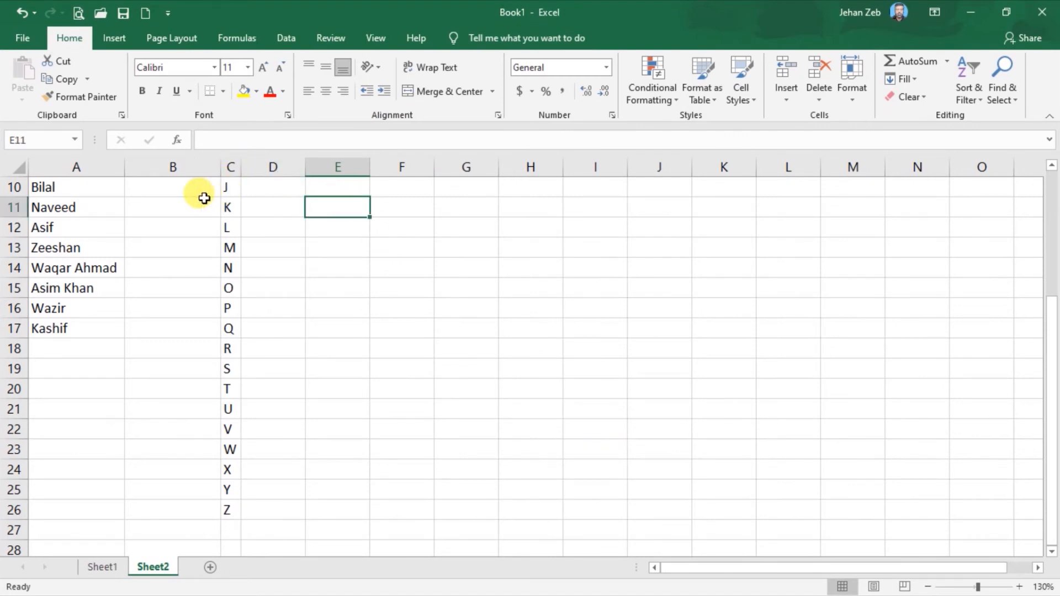
pyautogui.click(322, 255)
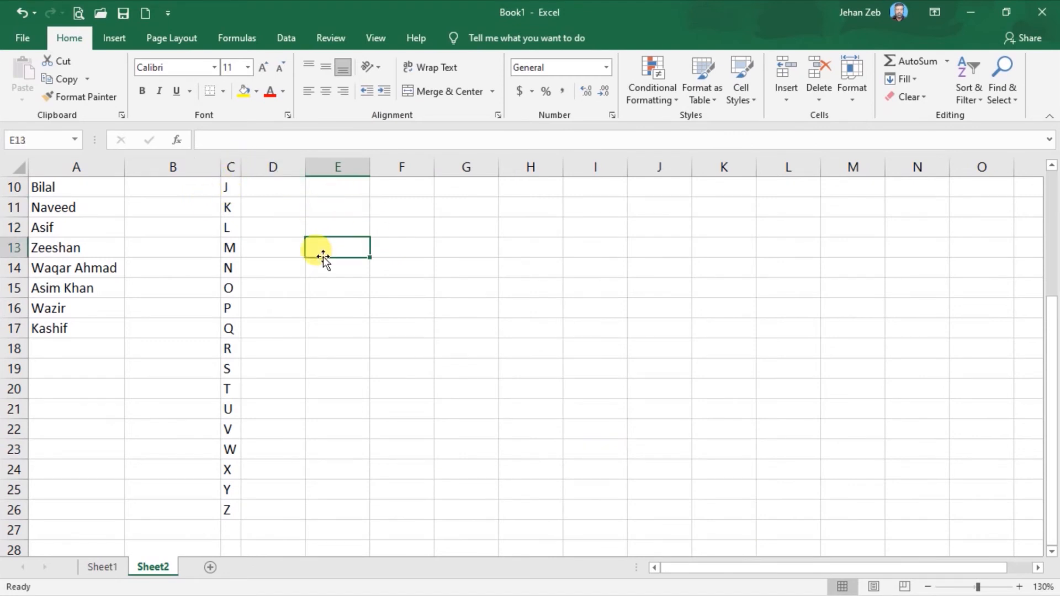
pyautogui.write('K')
pyautogui.press('Return')
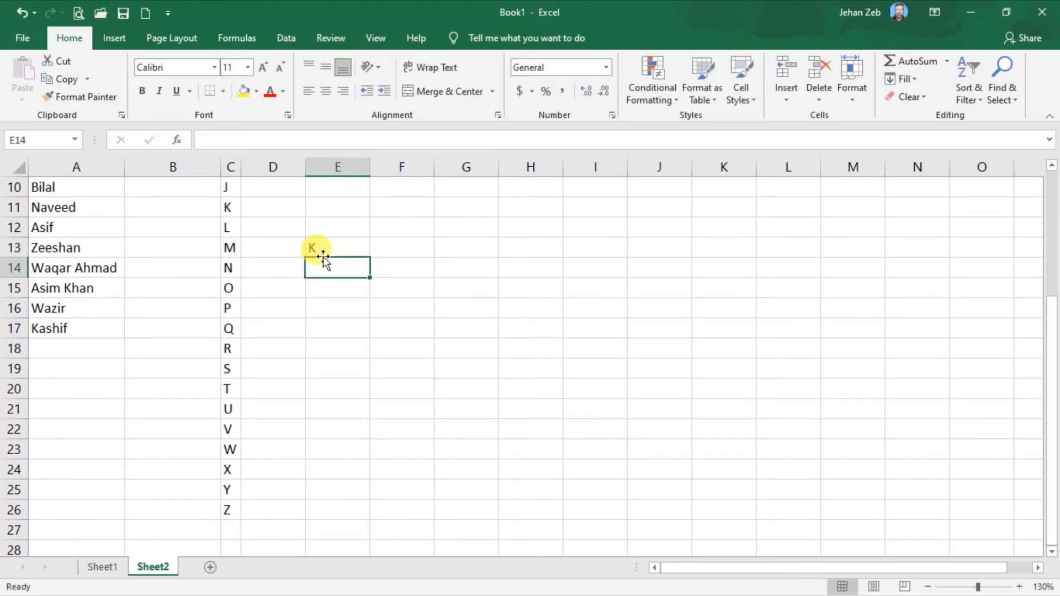
pyautogui.click(320, 245)
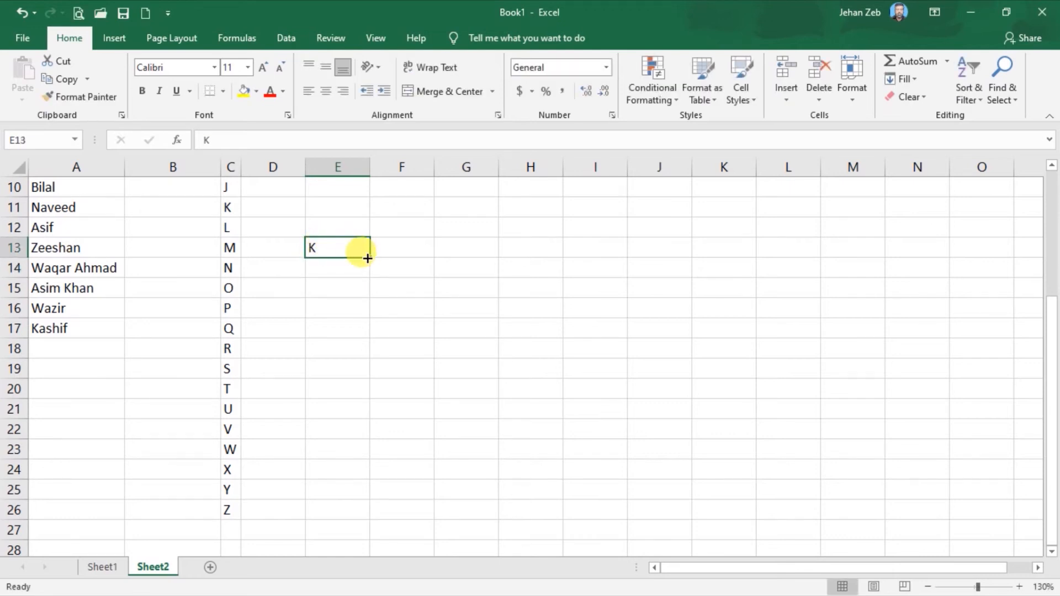
pyautogui.moveTo(371, 261); pyautogui.dragTo(356, 527)
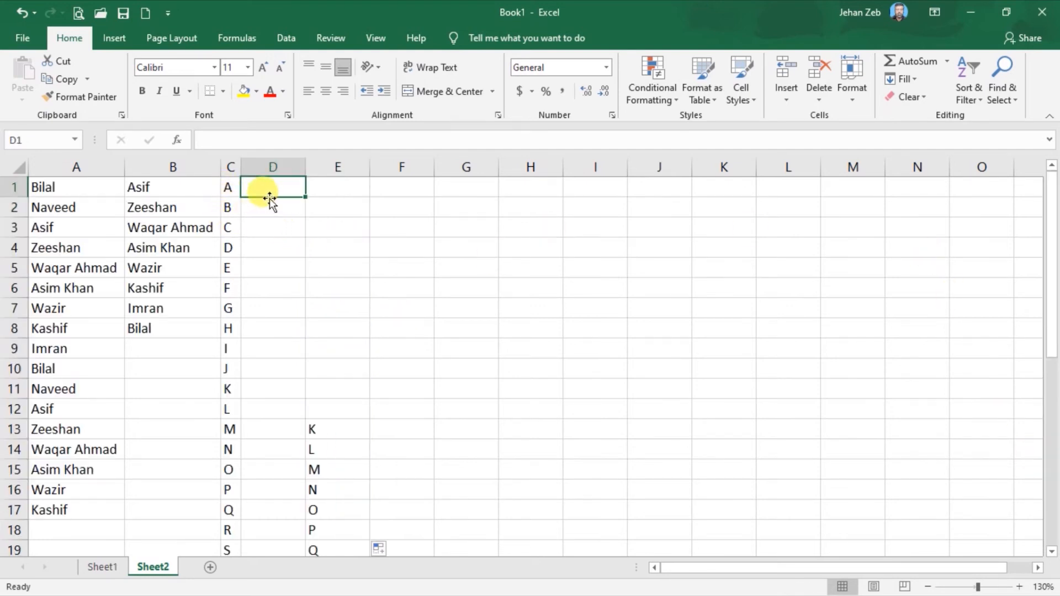
# Enter a lowercase a in D1 and extend the letter series down to D17.
pyautogui.write('a')
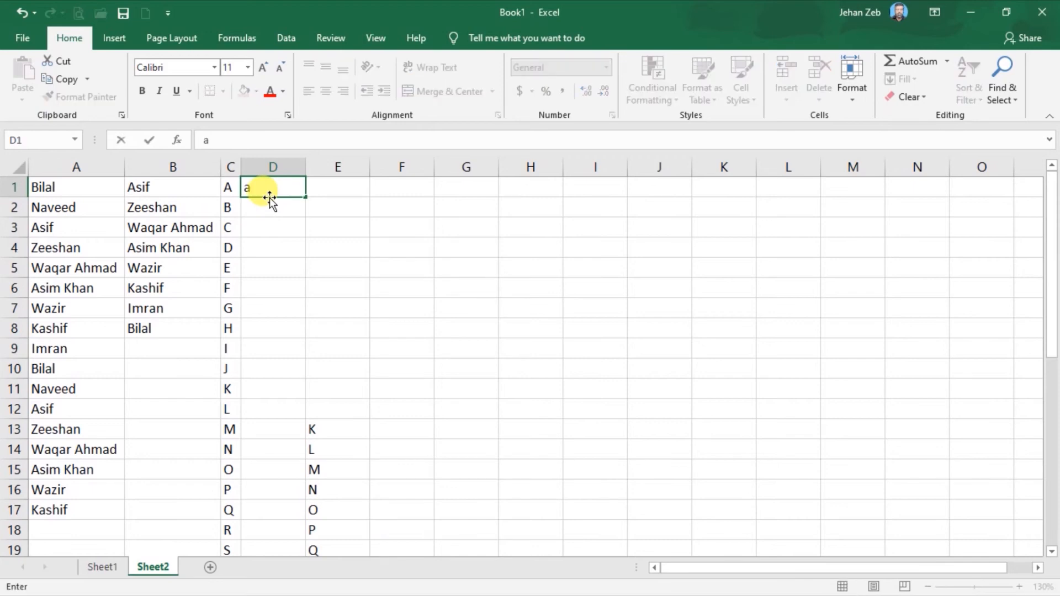
pyautogui.press('Return')
pyautogui.click(264, 185)
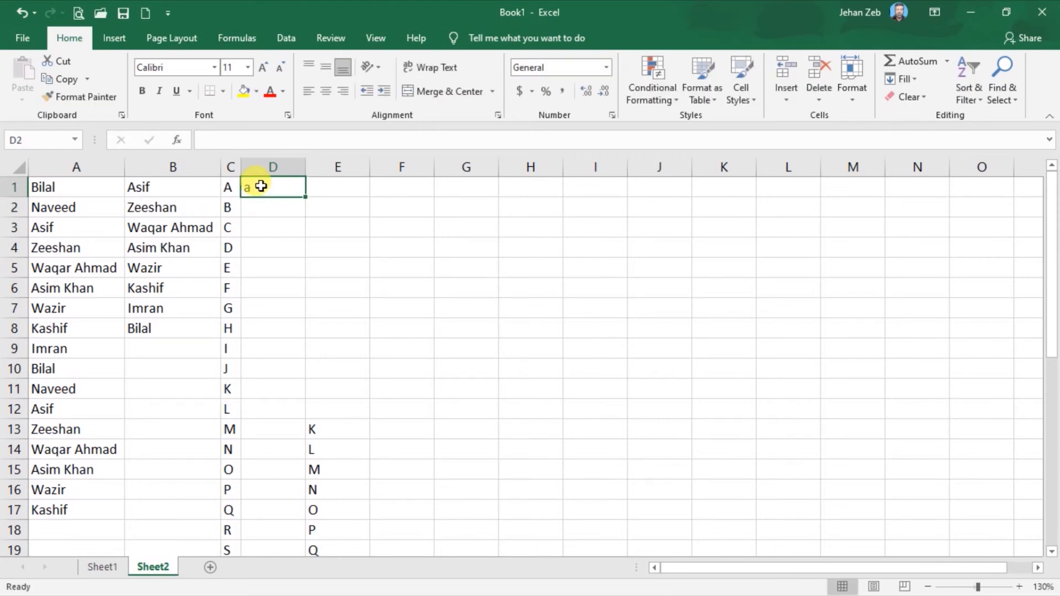
pyautogui.moveTo(306, 198); pyautogui.dragTo(309, 515)
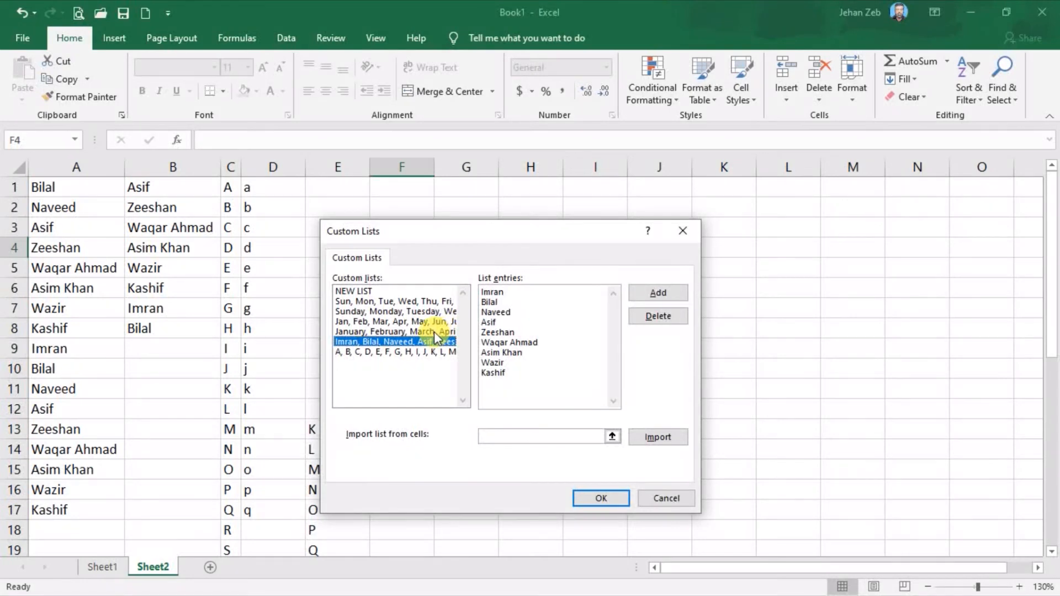
# Check whether the built-in weekday lists and the short month list can be edited in the custom lists editor.
pyautogui.click(415, 301)
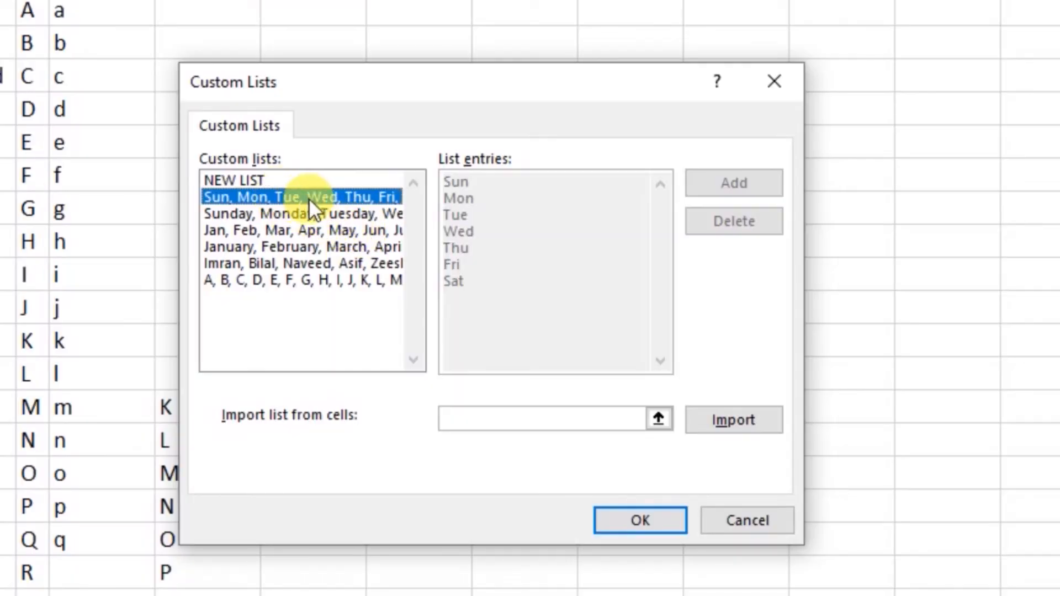
pyautogui.click(323, 216)
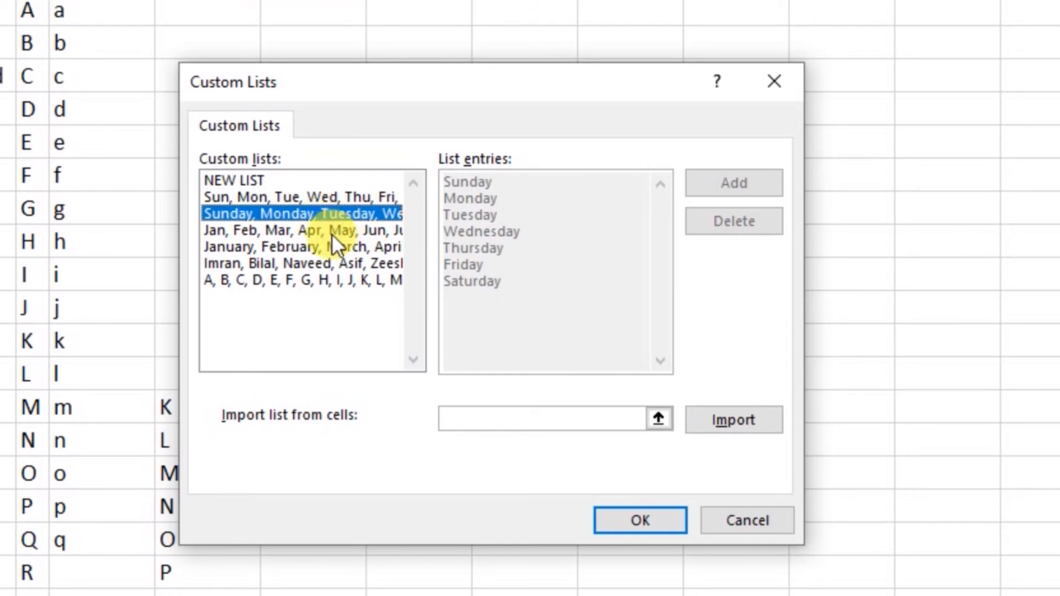
pyautogui.click(328, 234)
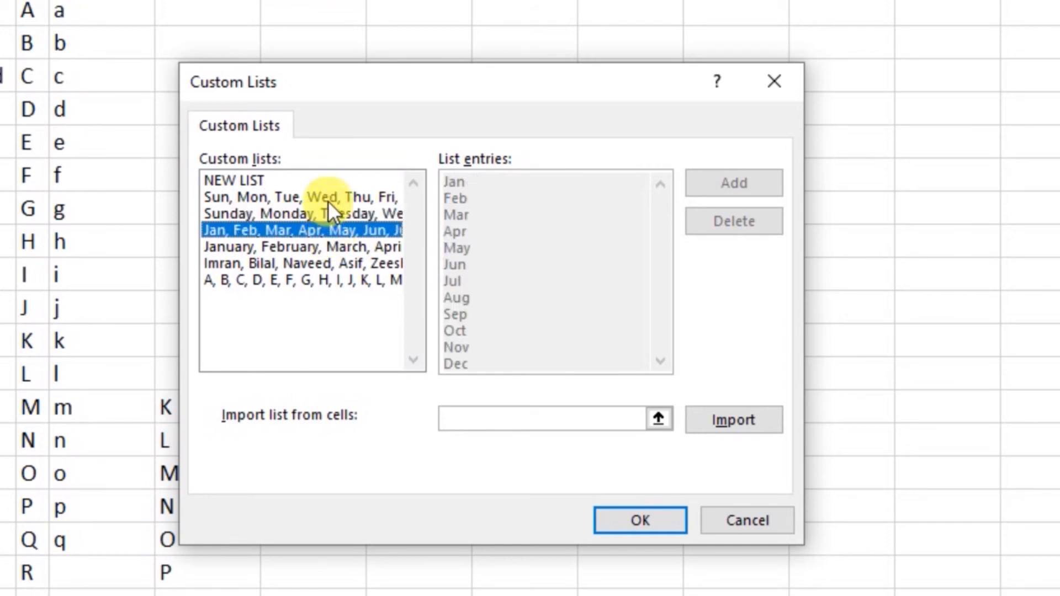
pyautogui.click(327, 198)
pyautogui.click(319, 225)
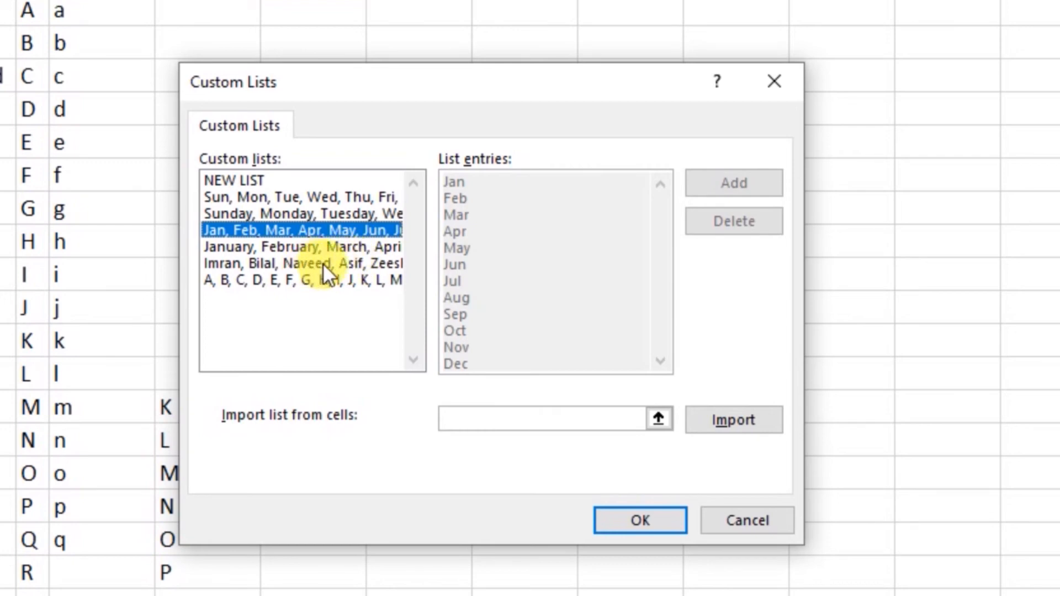
# Select the custom list of names and append a second name to its fourth, third and second entries.
pyautogui.click(286, 263)
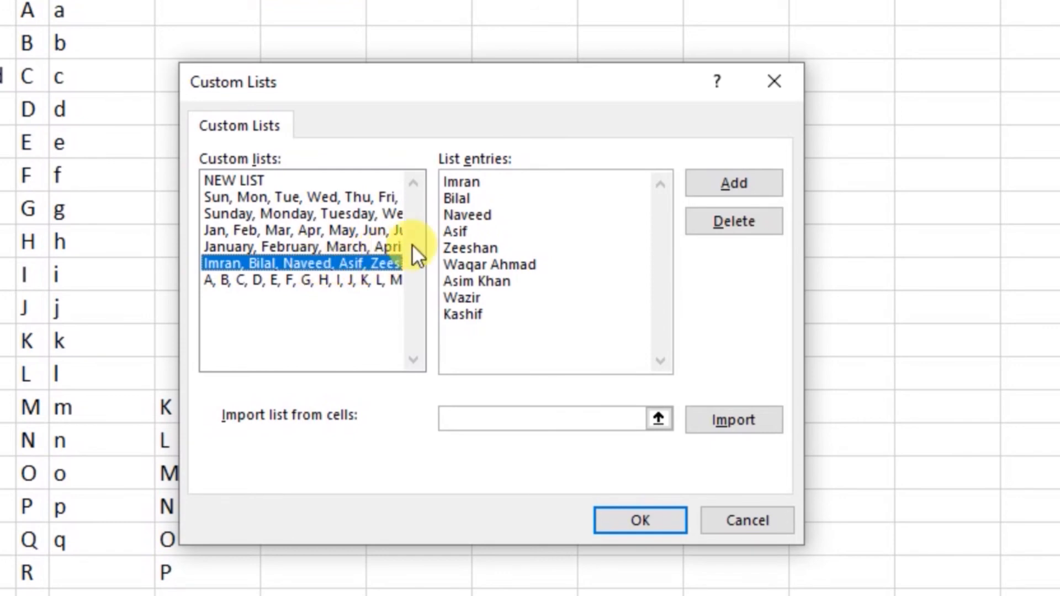
pyautogui.click(481, 234)
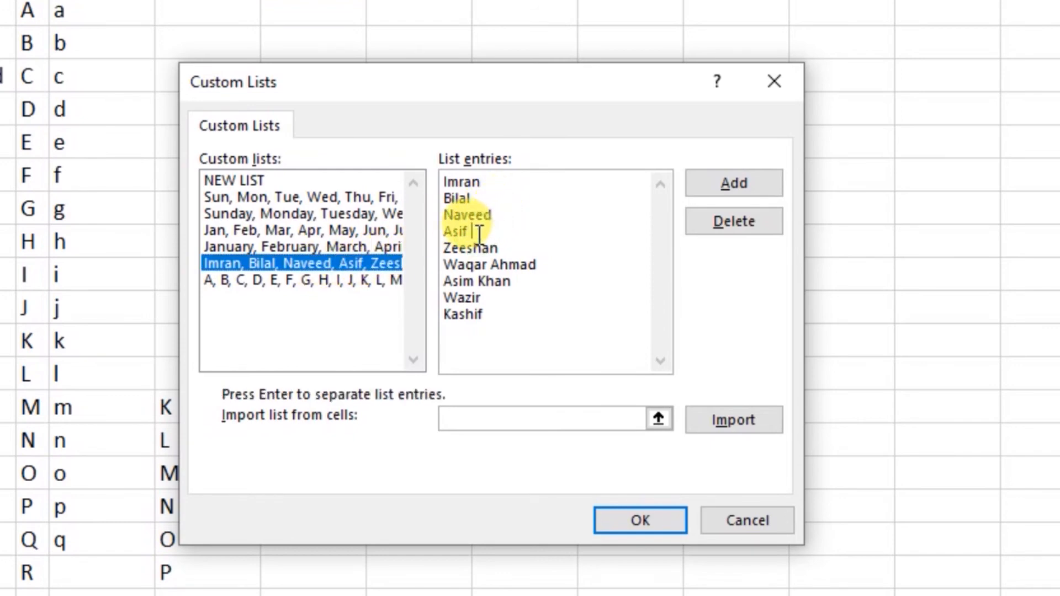
pyautogui.write('Ali')
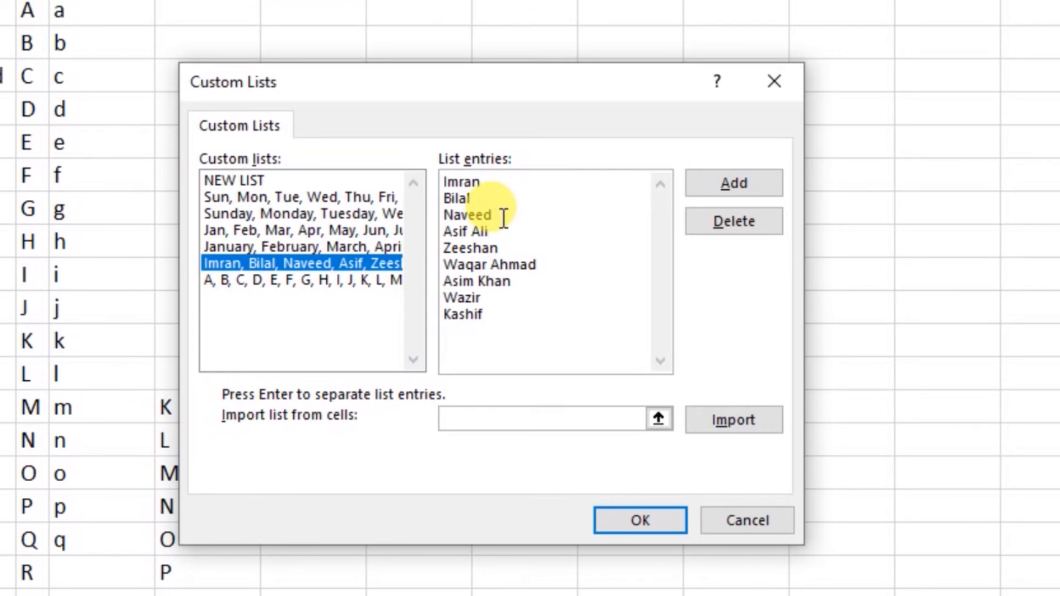
pyautogui.write('Ahmad')
pyautogui.click(478, 198)
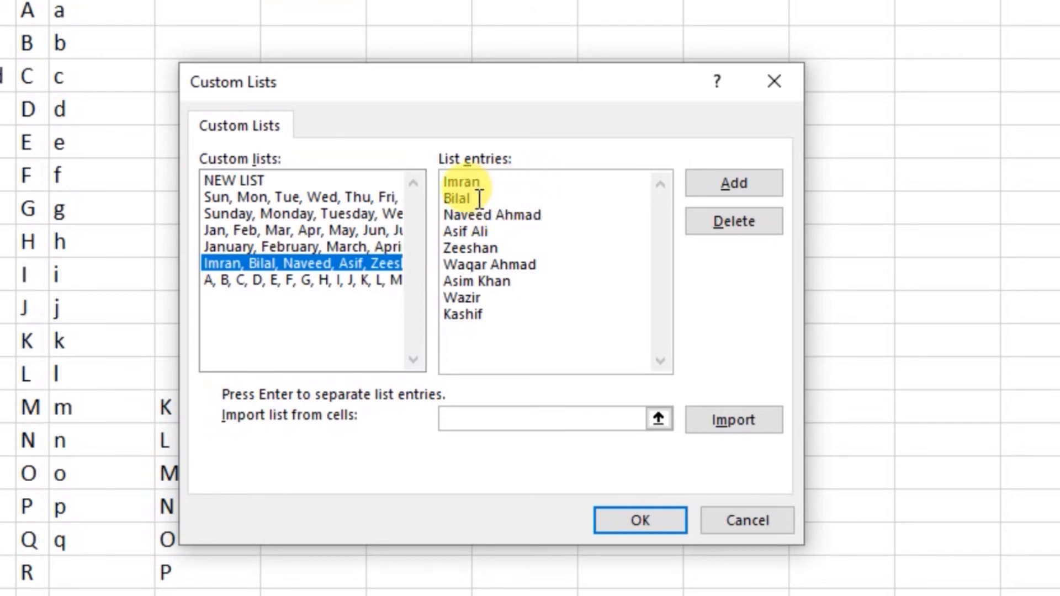
pyautogui.write('Khan')
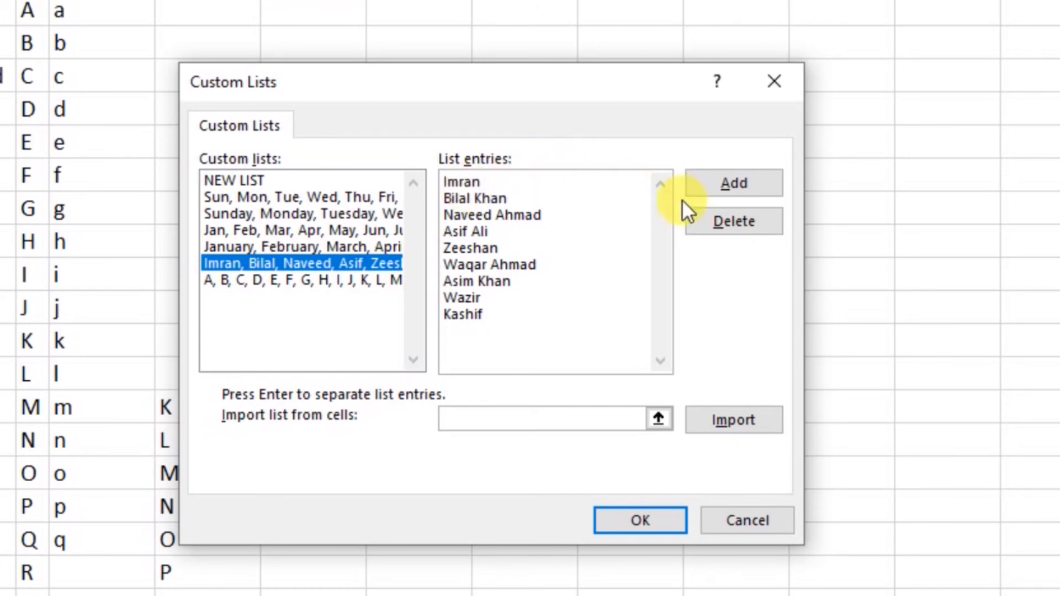
# Save the edited entries of the custom names list and close the custom lists editor and the options.
pyautogui.click(727, 181)
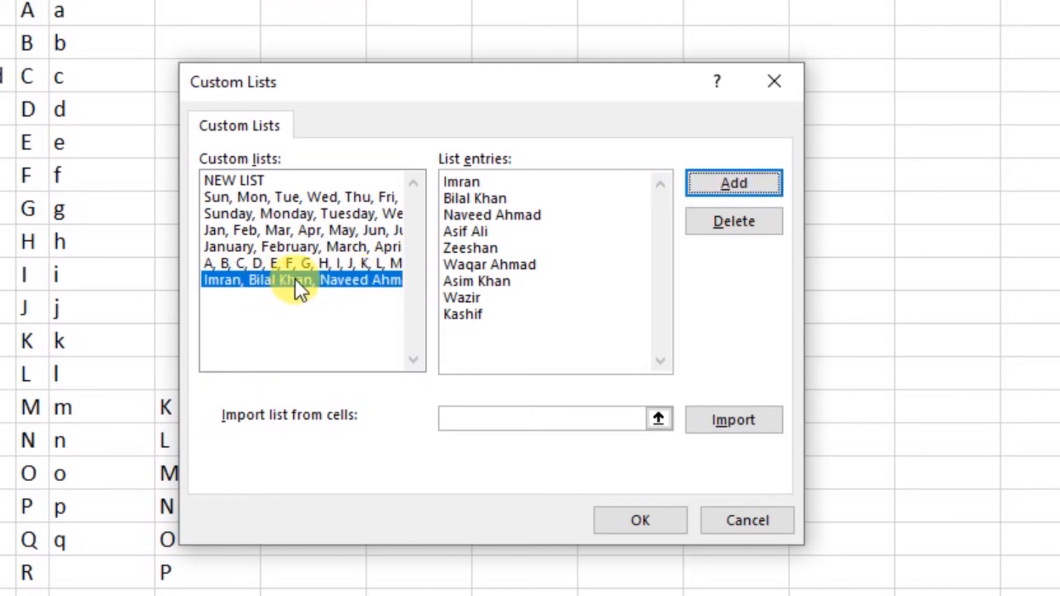
pyautogui.click(638, 521)
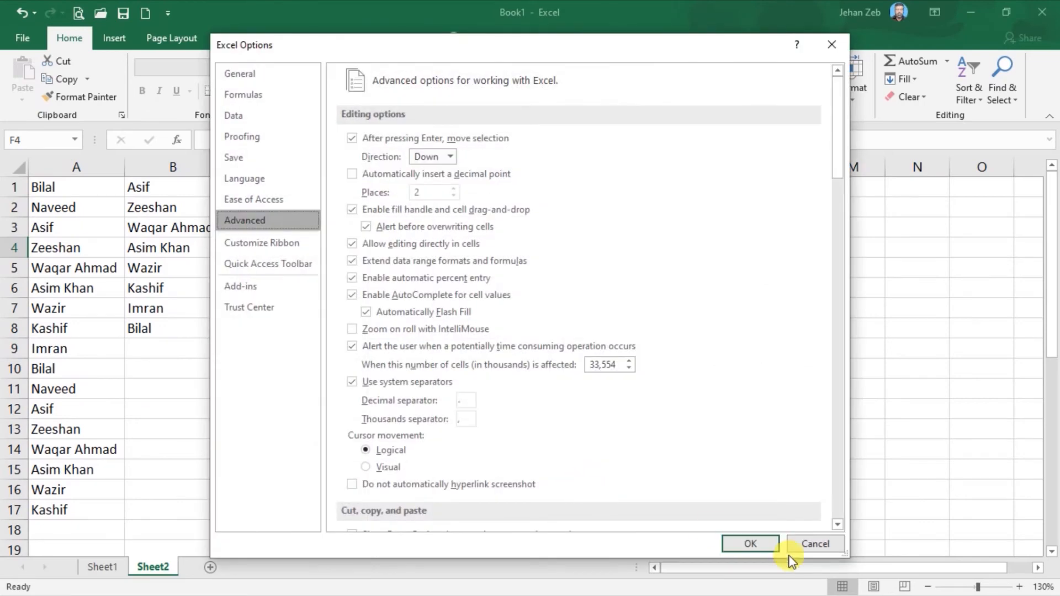
pyautogui.click(749, 543)
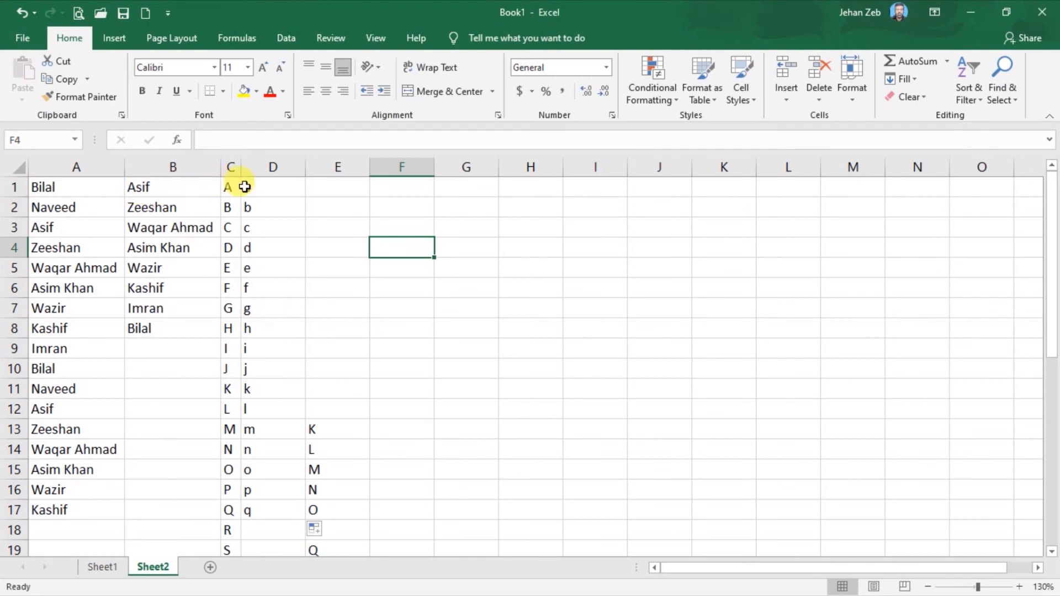
# Enter the edited fourth full name from the custom list in E1 and extend the name series down to E9.
pyautogui.click(322, 191)
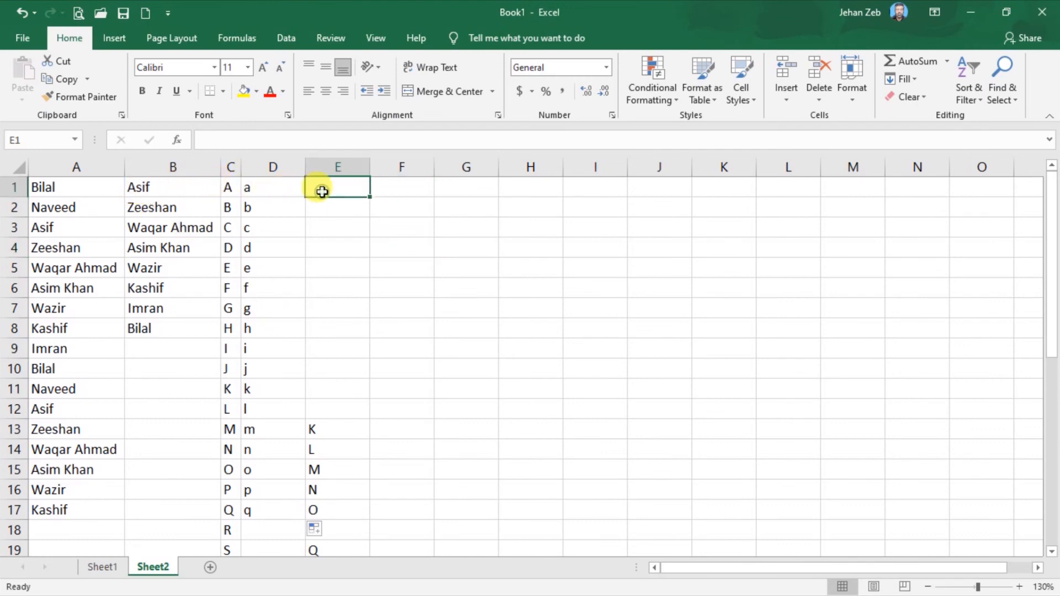
pyautogui.doubleClick(322, 190)
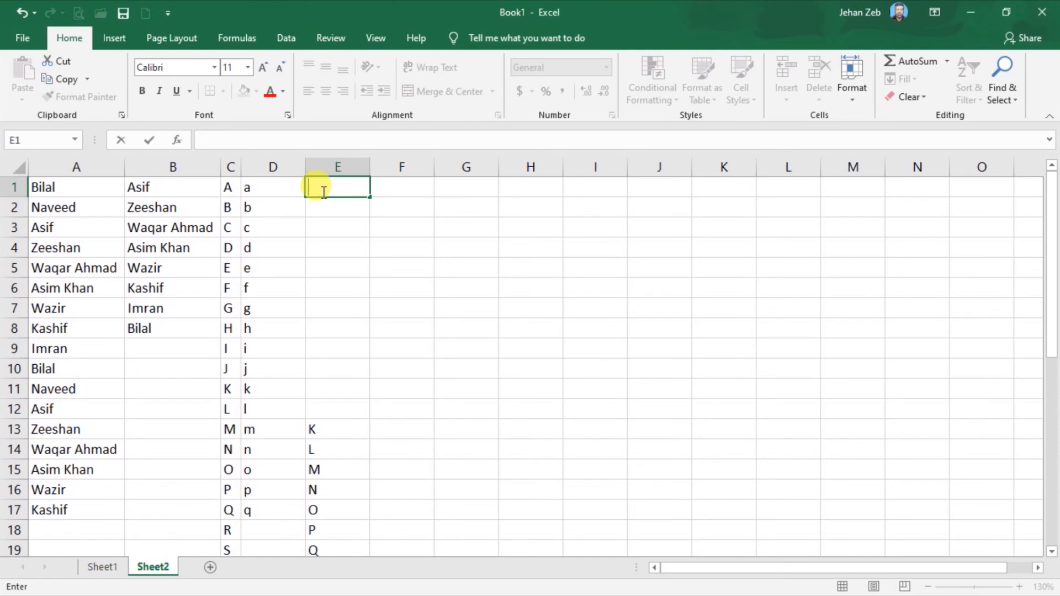
pyautogui.write('Asif Ali')
pyautogui.press('Return')
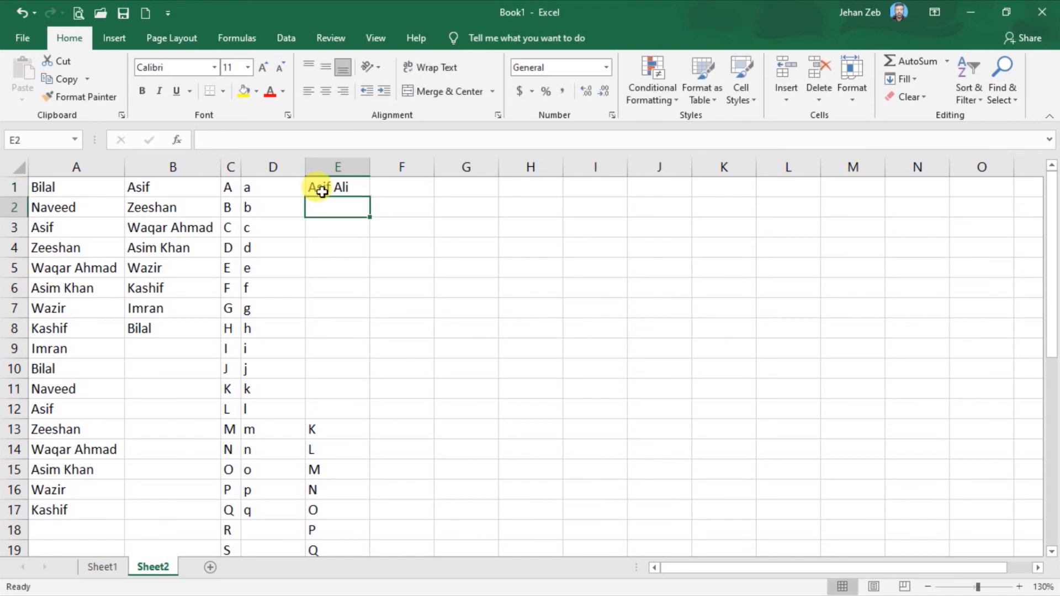
pyautogui.click(319, 188)
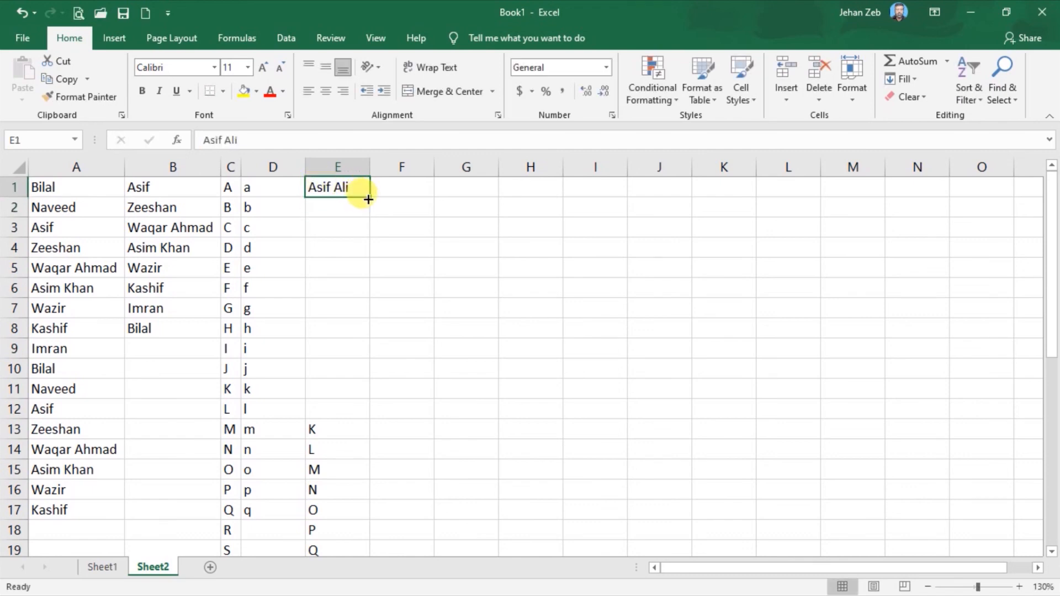
pyautogui.moveTo(366, 197); pyautogui.dragTo(367, 352)
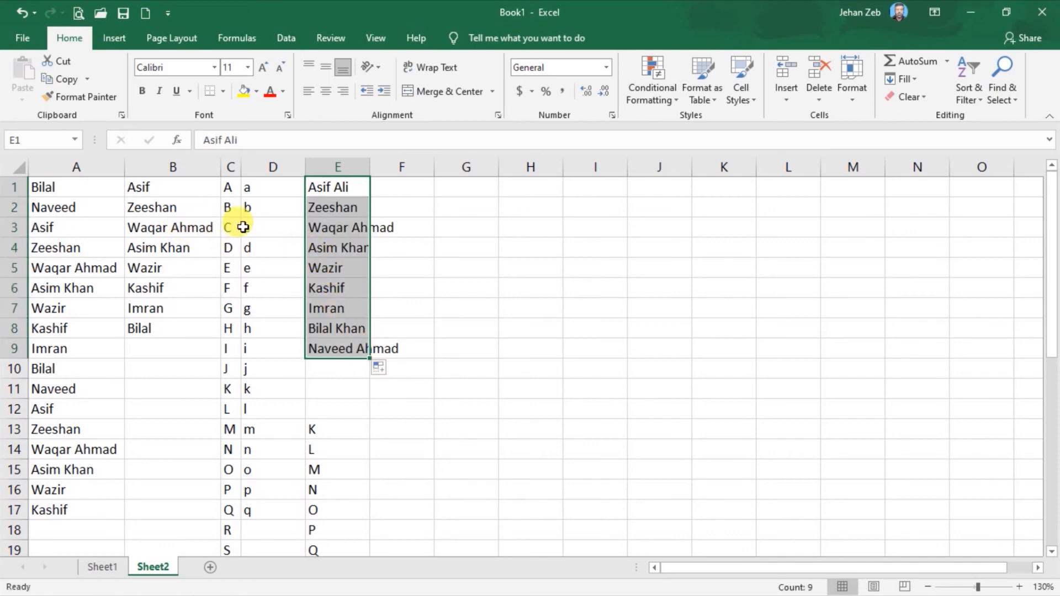
pyautogui.click(338, 328)
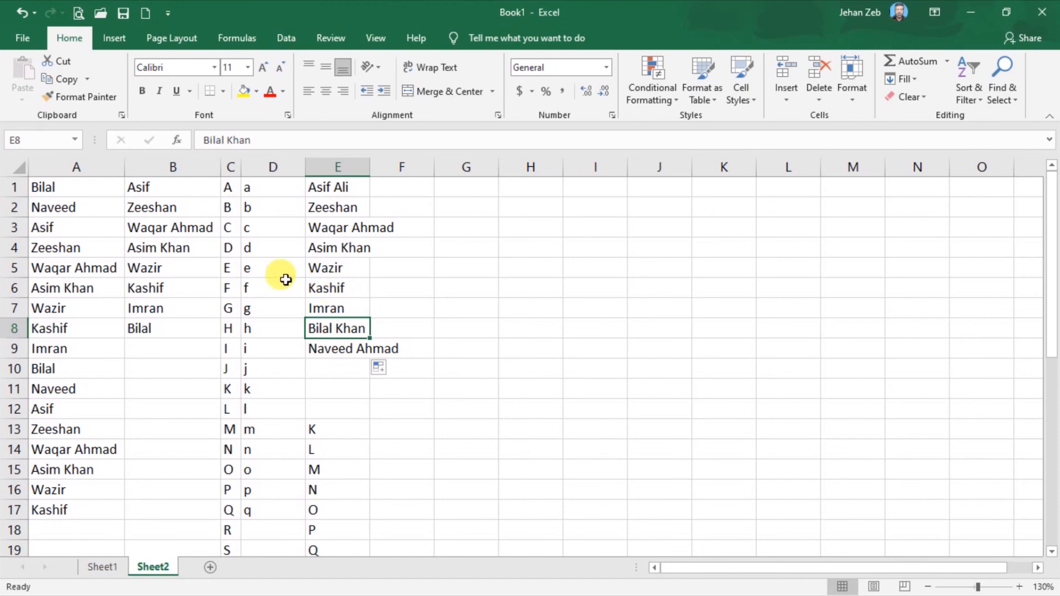
# Permanently delete the custom list of names in the custom lists editor and accept the changed options.
pyautogui.click(22, 39)
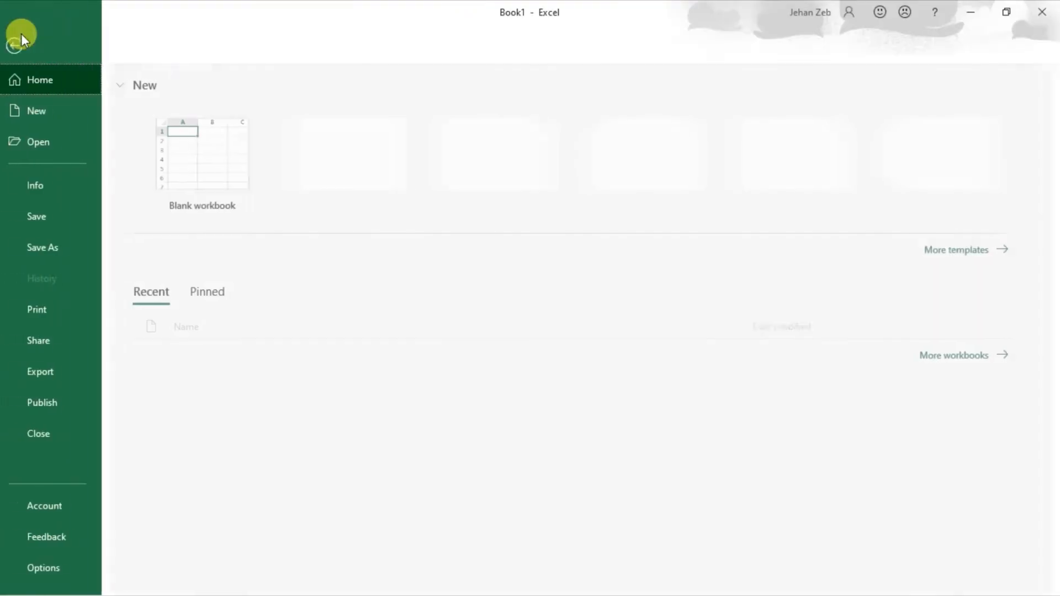
pyautogui.click(57, 567)
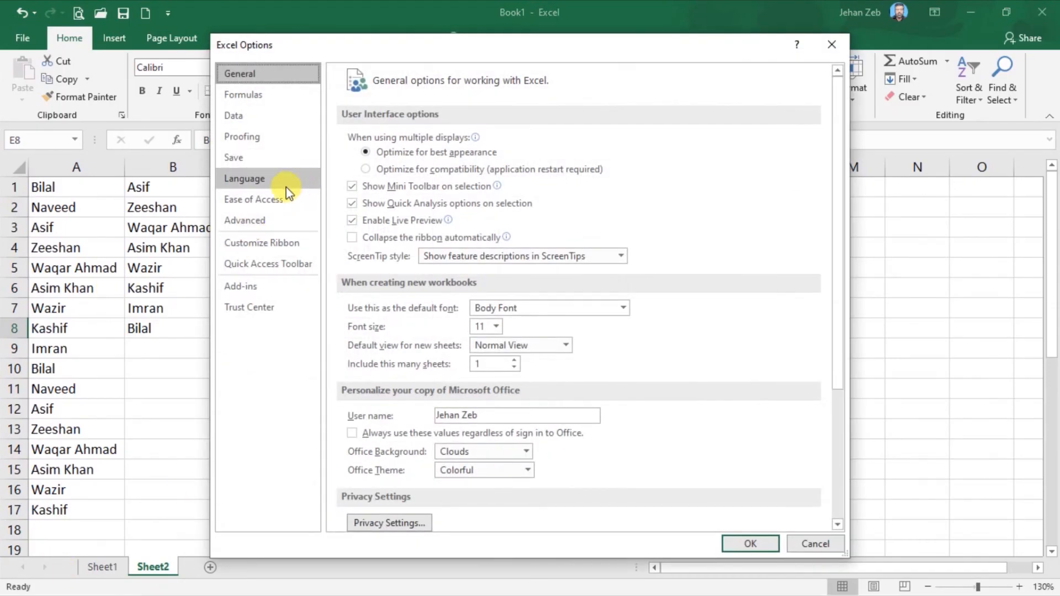
pyautogui.click(262, 226)
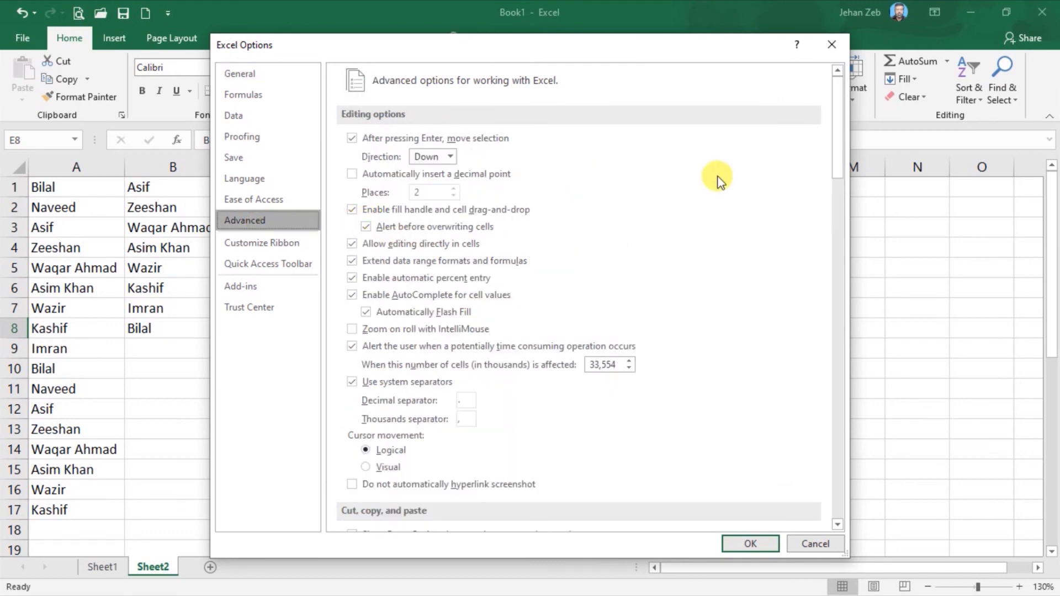
pyautogui.moveTo(834, 152); pyautogui.dragTo(871, 589)
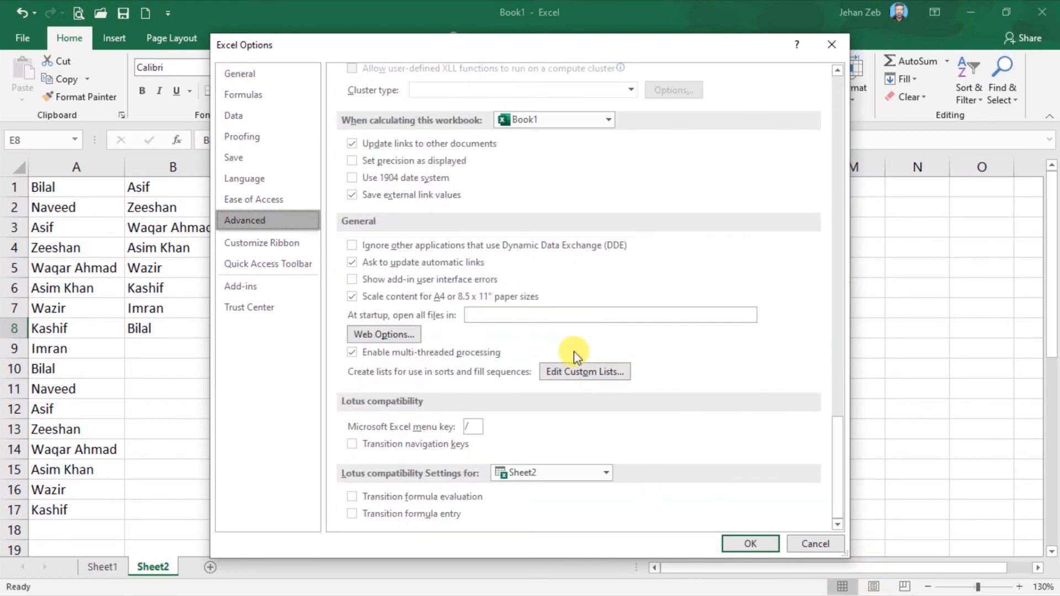
pyautogui.click(575, 378)
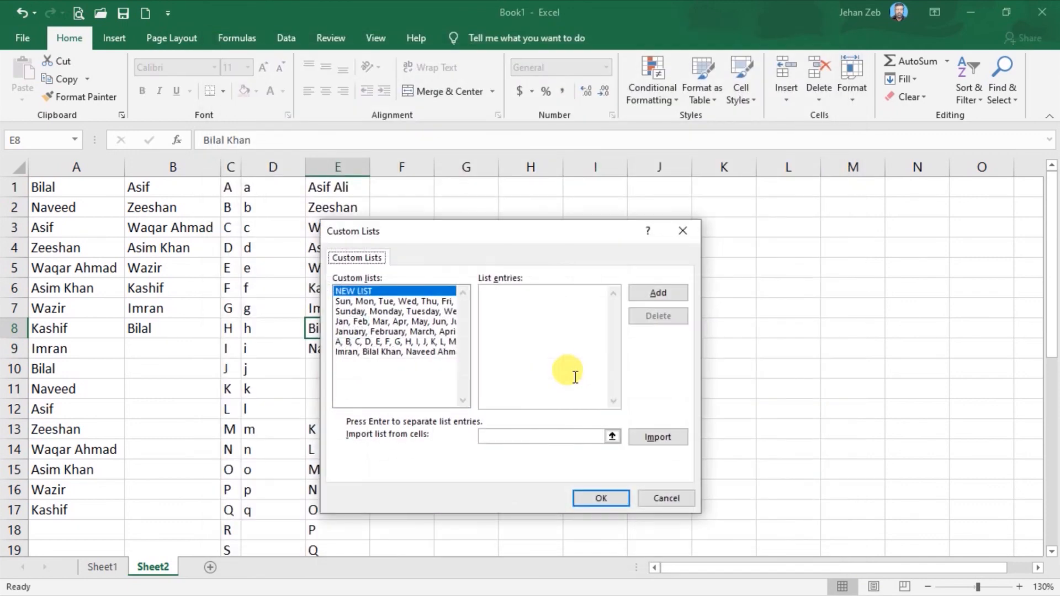
pyautogui.click(408, 352)
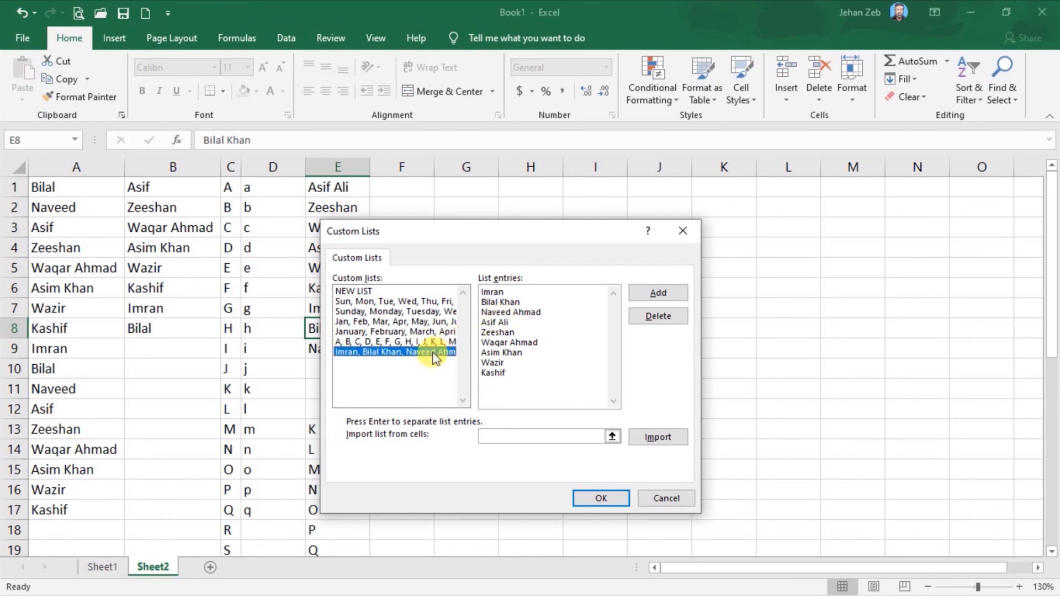
pyautogui.click(661, 320)
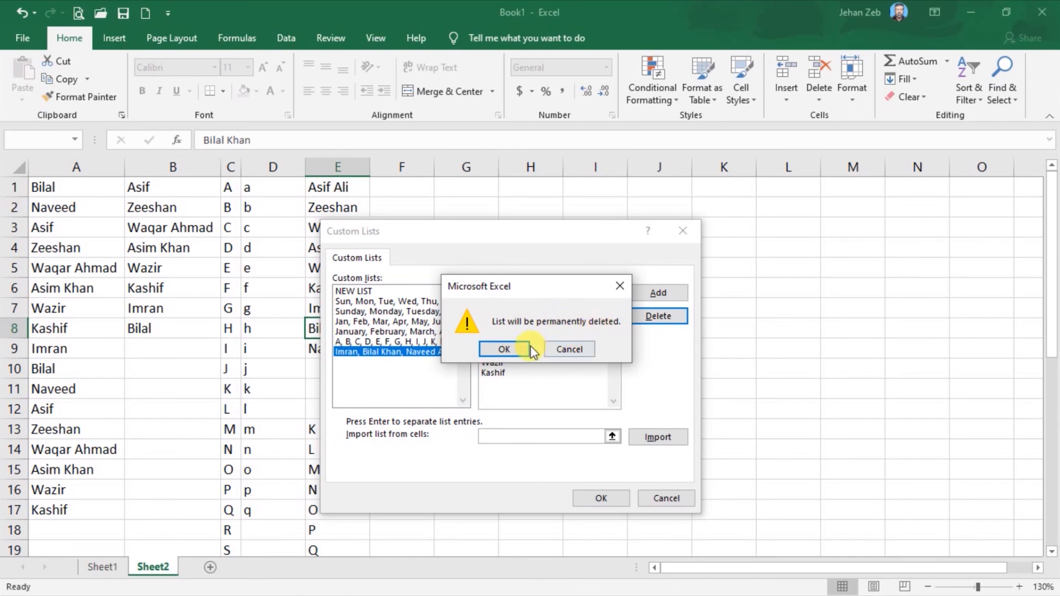
pyautogui.click(515, 348)
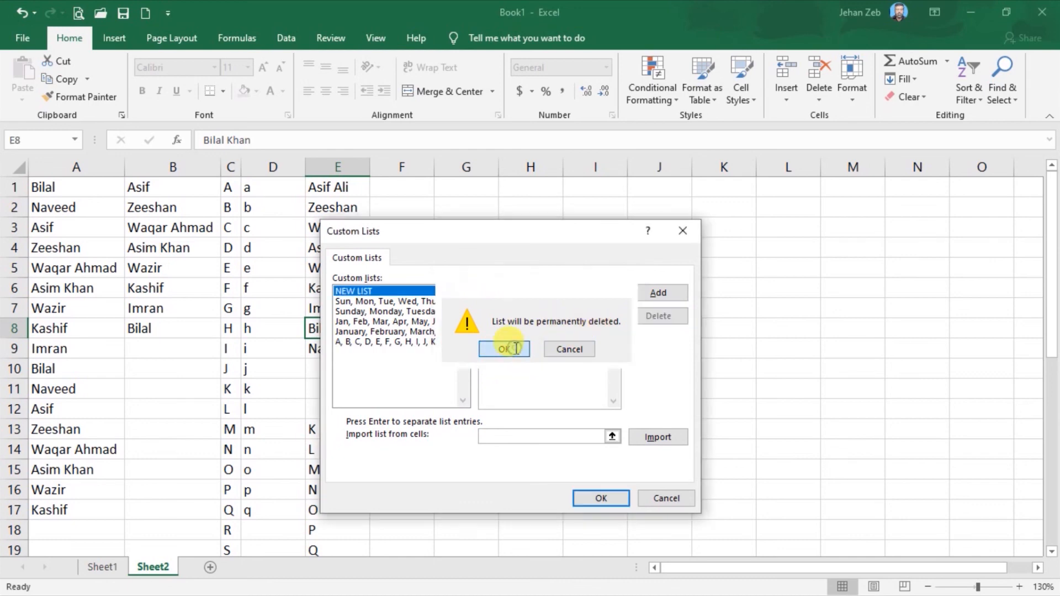
pyautogui.click(595, 493)
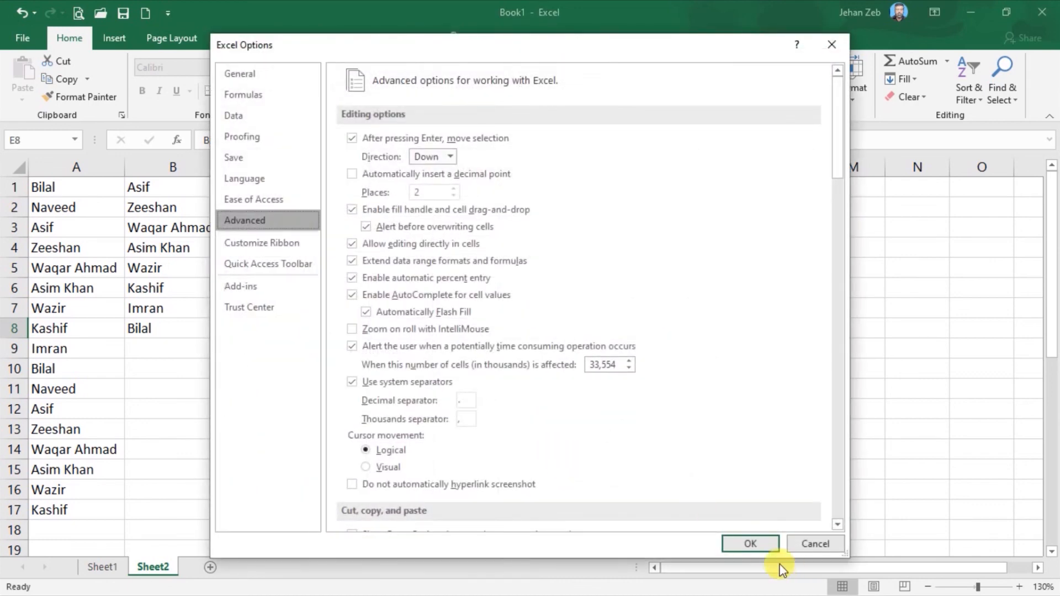
pyautogui.click(752, 545)
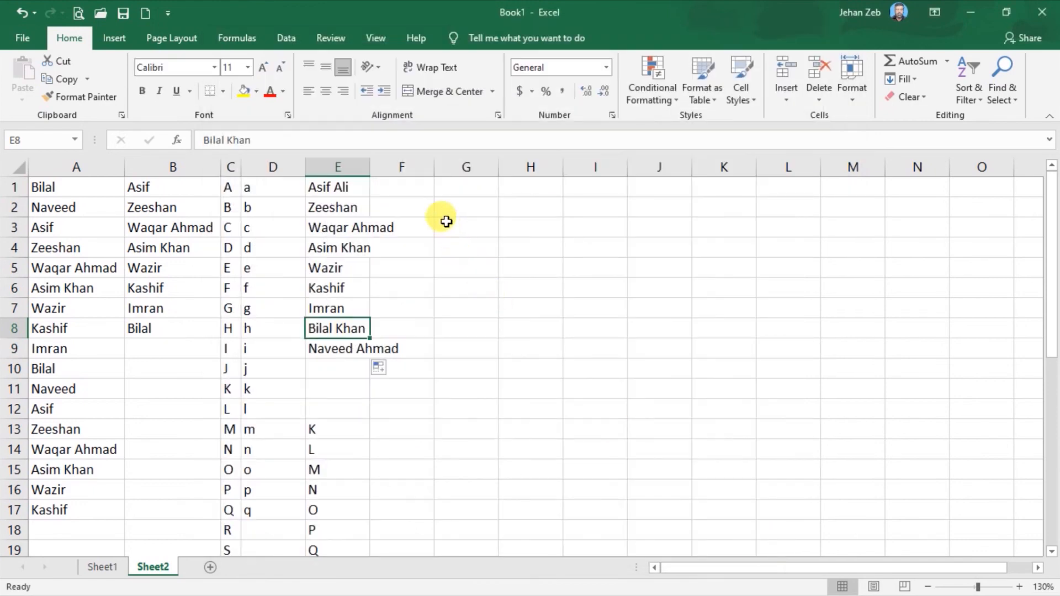
# Enter the deleted list's fifth name in F1 and fill it down to F6.
pyautogui.click(409, 187)
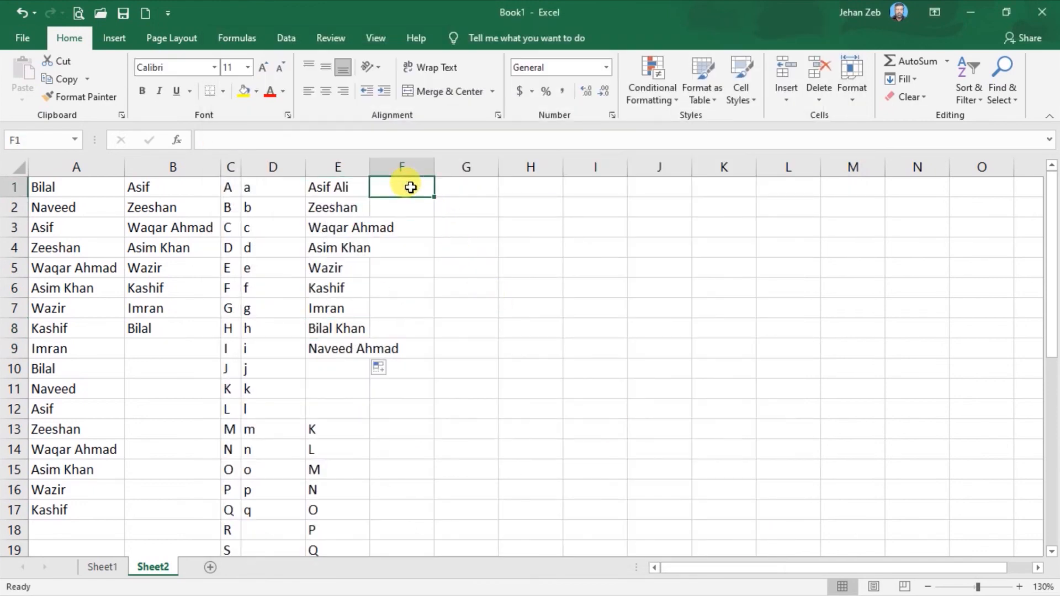
pyautogui.write('Ze')
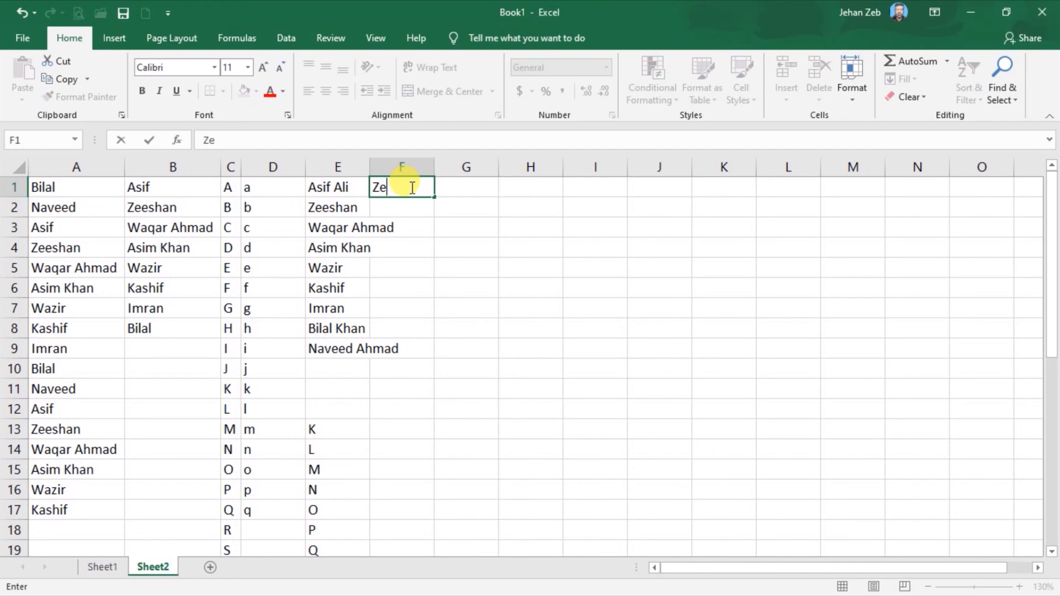
pyautogui.write('eshan')
pyautogui.press('Return')
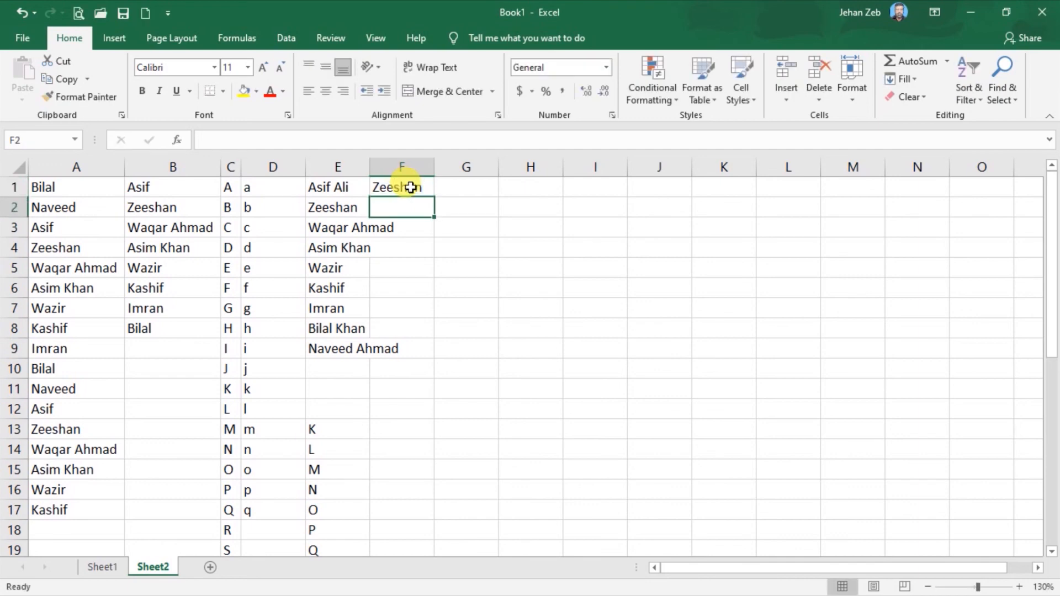
pyautogui.click(411, 188)
pyautogui.moveTo(433, 197); pyautogui.dragTo(433, 303)
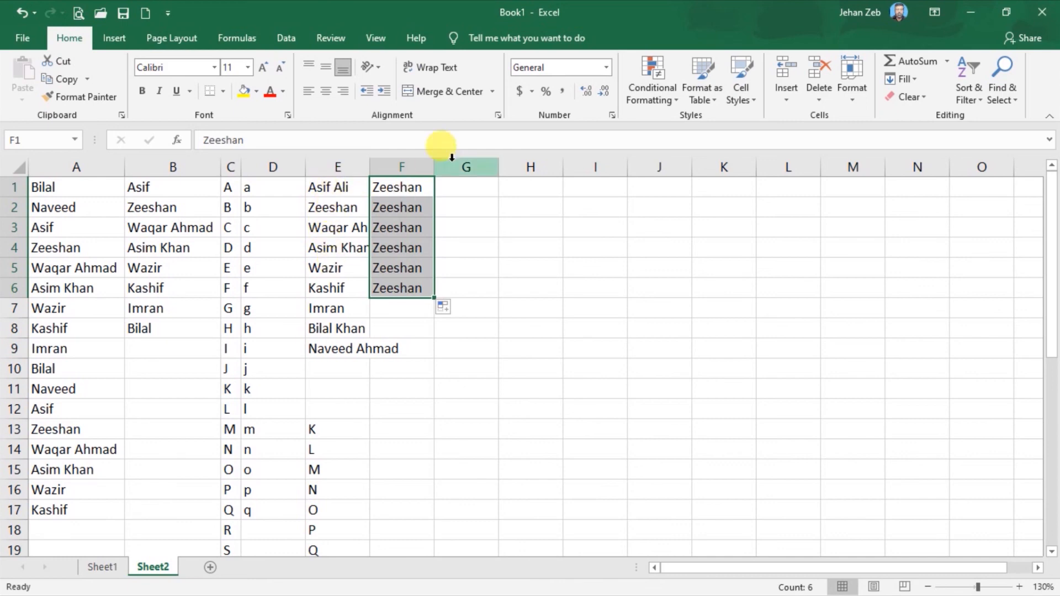
# Enter the deleted list's fourth full name in G1, with a lowercase second name, and fill it down to G6.
pyautogui.click(459, 189)
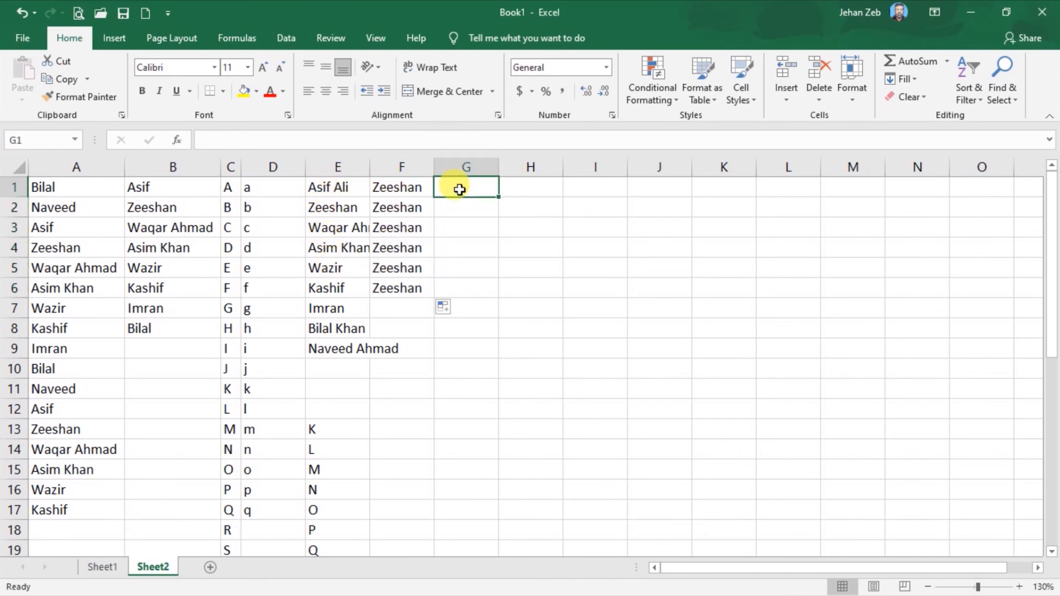
pyautogui.write('As')
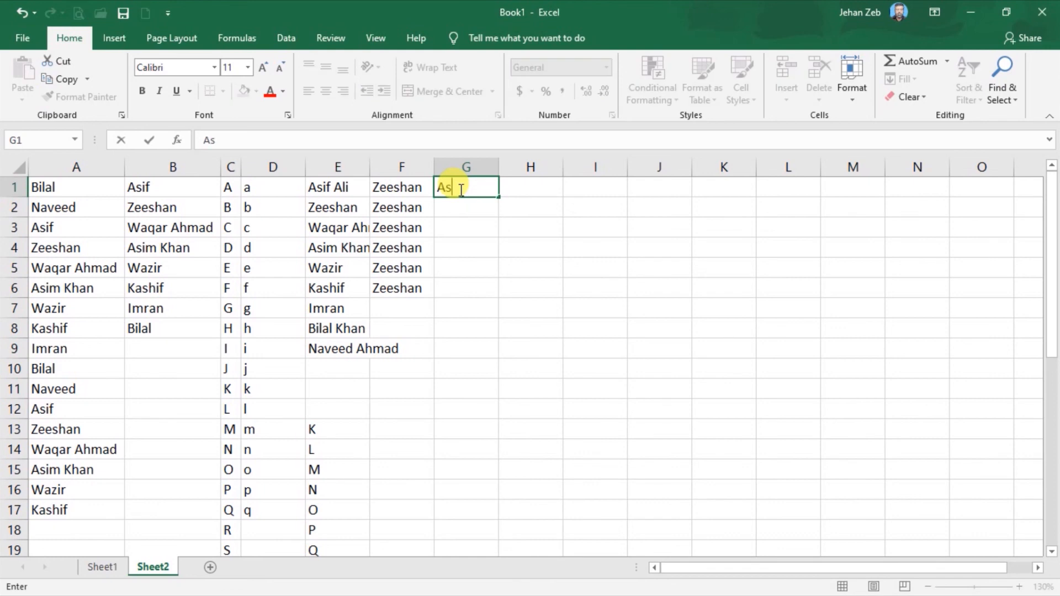
pyautogui.write('if ali')
pyautogui.press('Return')
pyautogui.write('.')
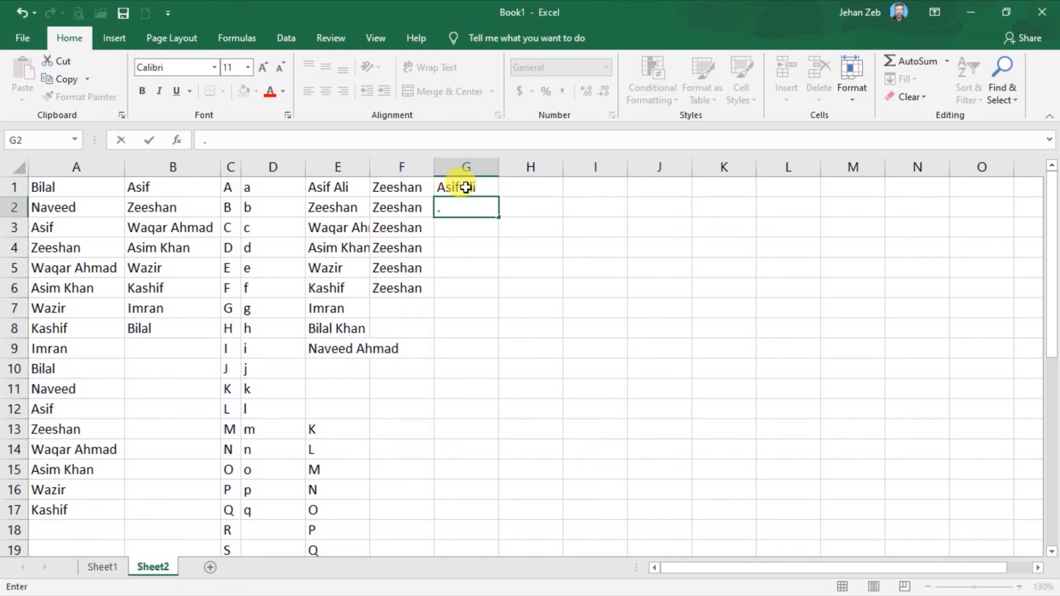
pyautogui.click(468, 188)
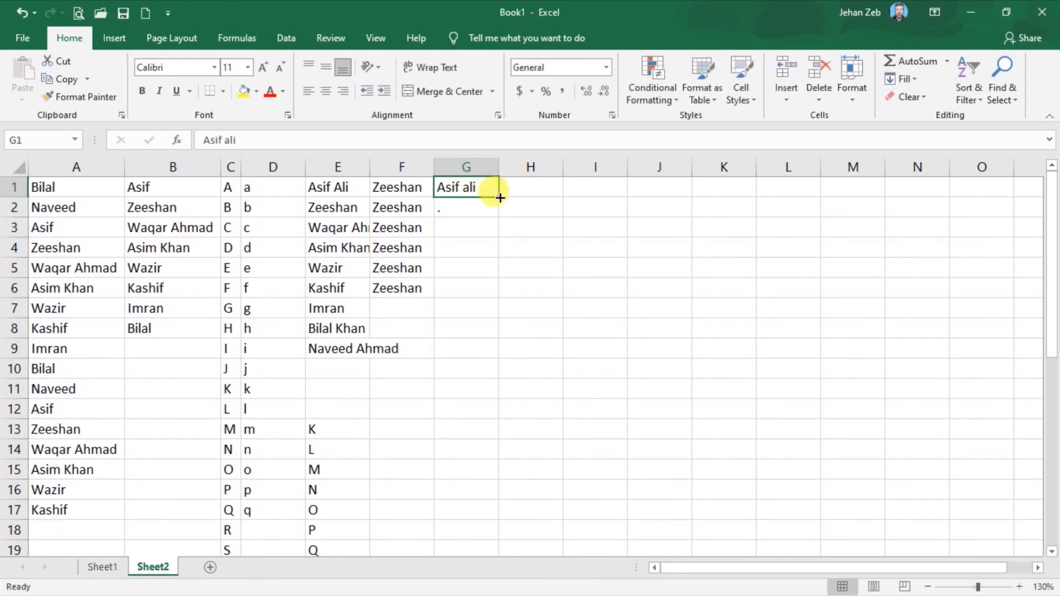
pyautogui.moveTo(500, 197); pyautogui.dragTo(509, 308)
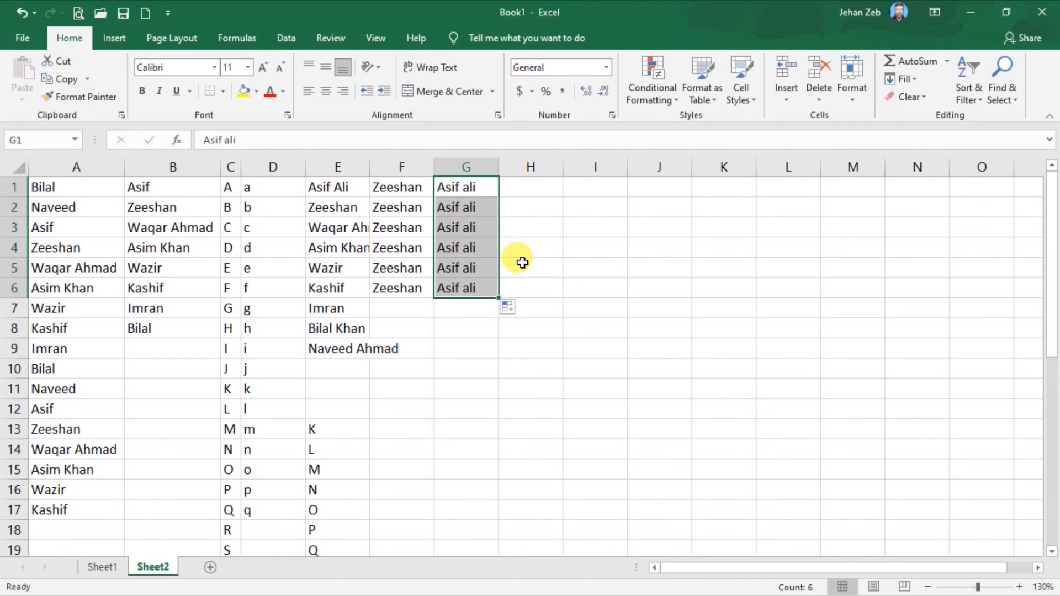
pyautogui.click(454, 367)
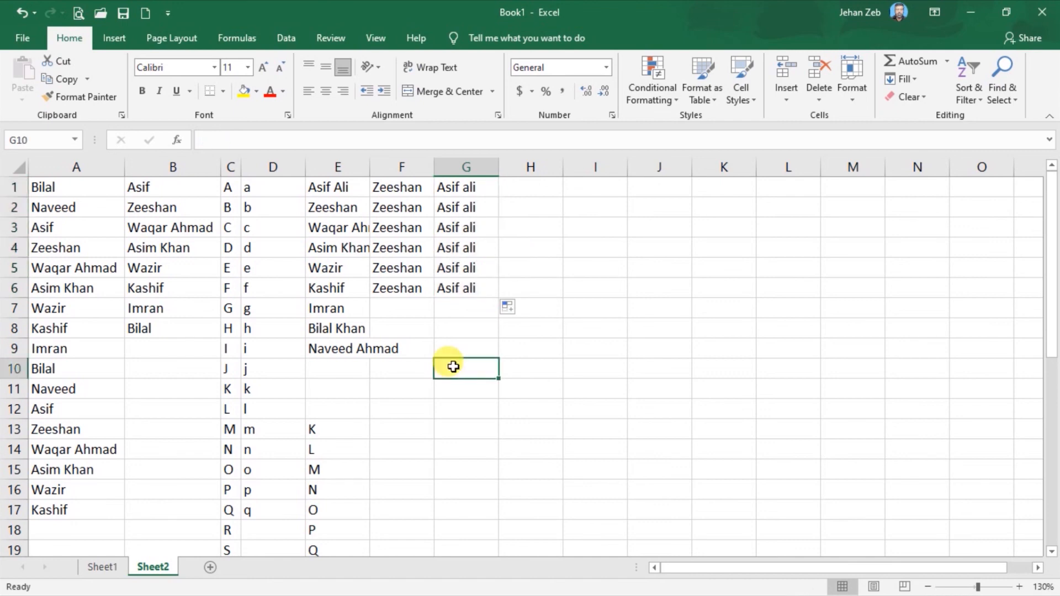